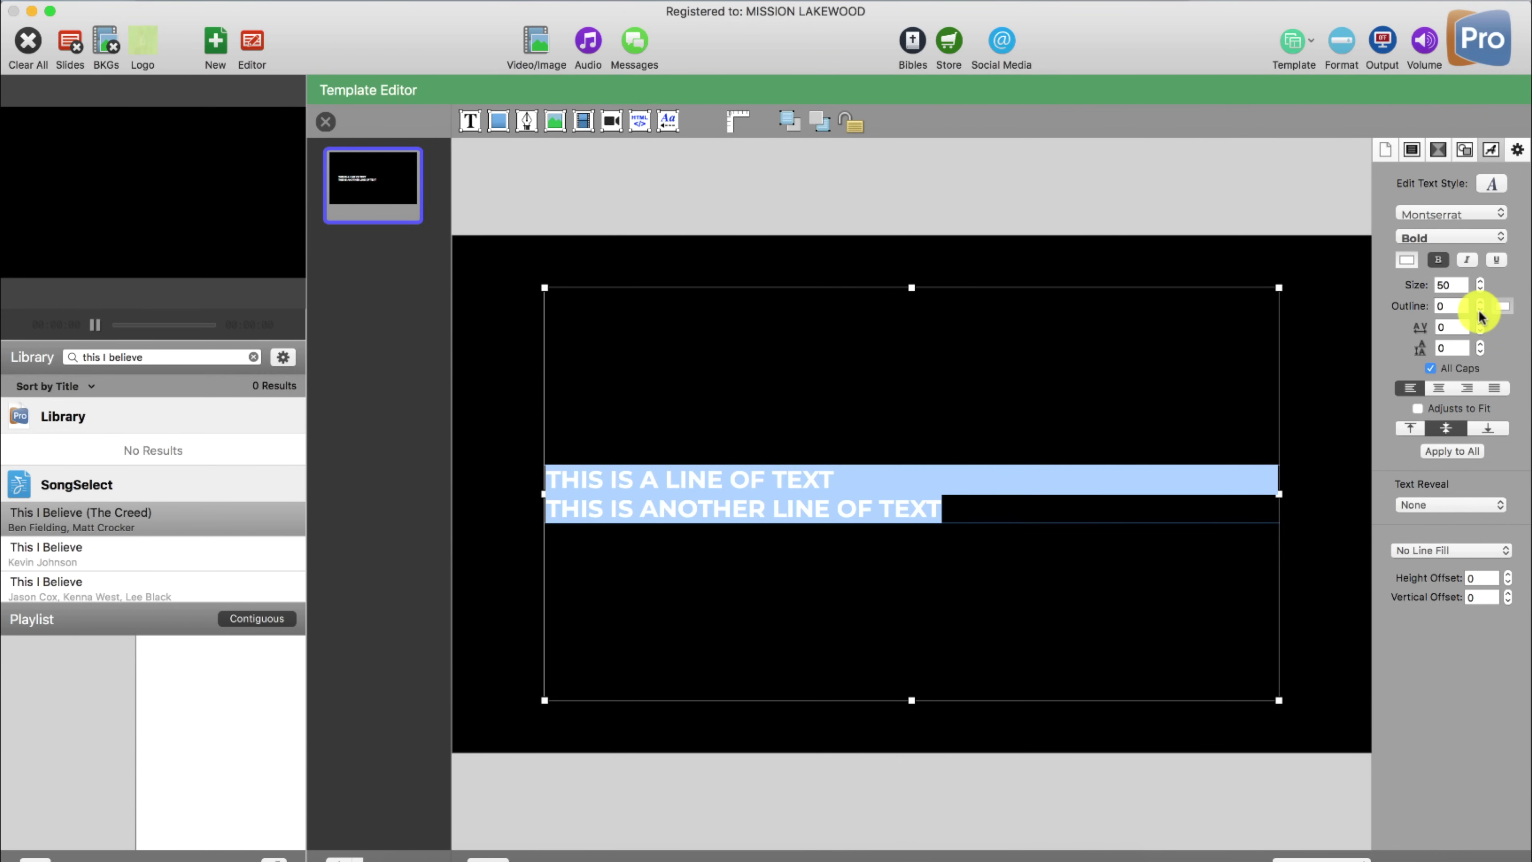
- Make both sample text lines bold, centred and top-aligned, at font size 61
left_click(795, 481)
key("super+a")
left_click(1438, 388)
left_click(1410, 428)
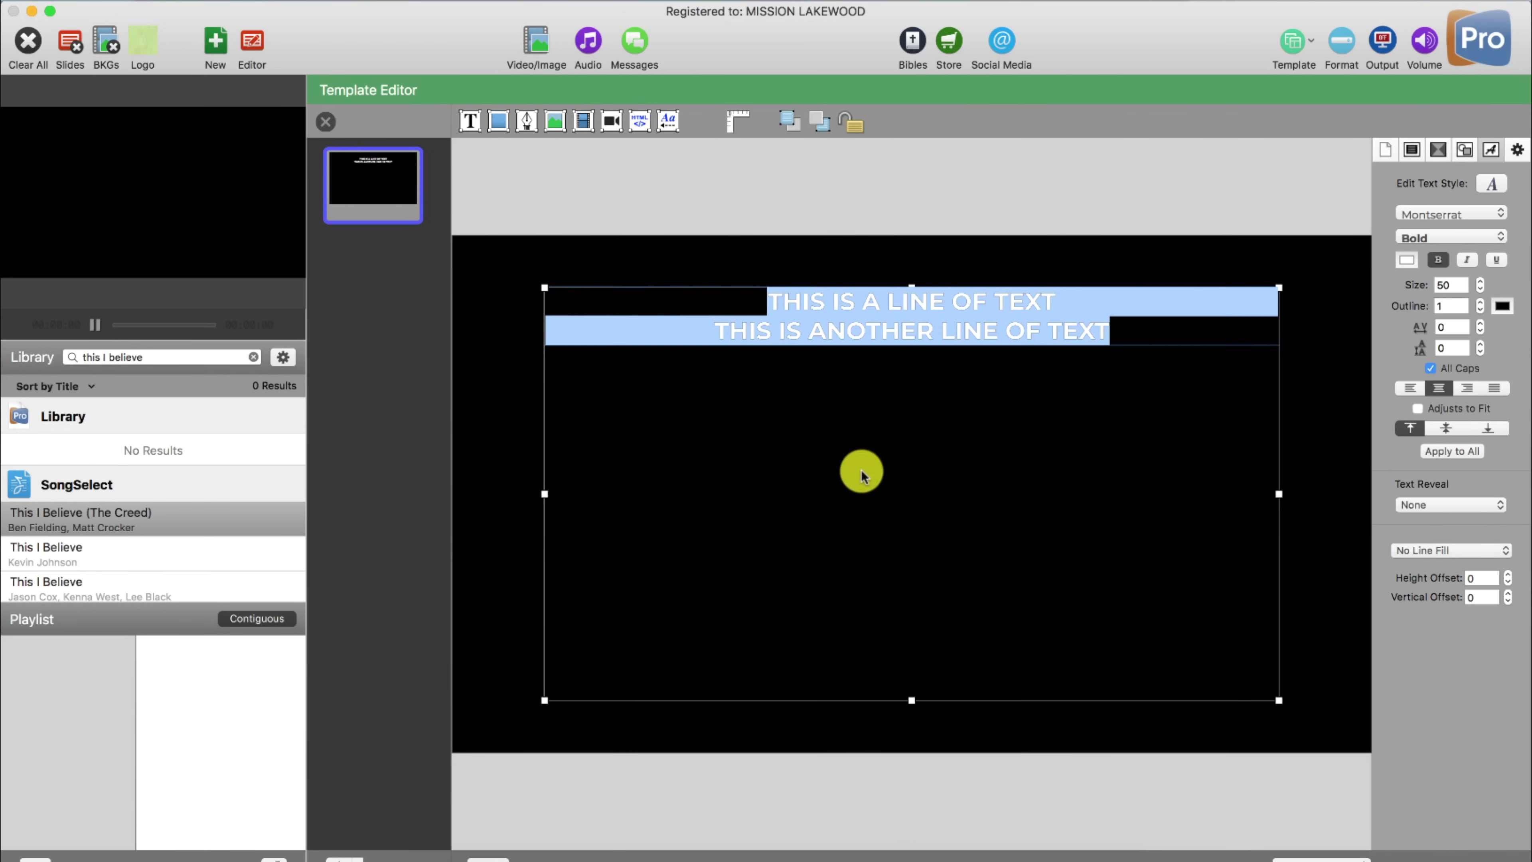
left_click(827, 472)
left_click(1481, 281)
left_click(1049, 248)
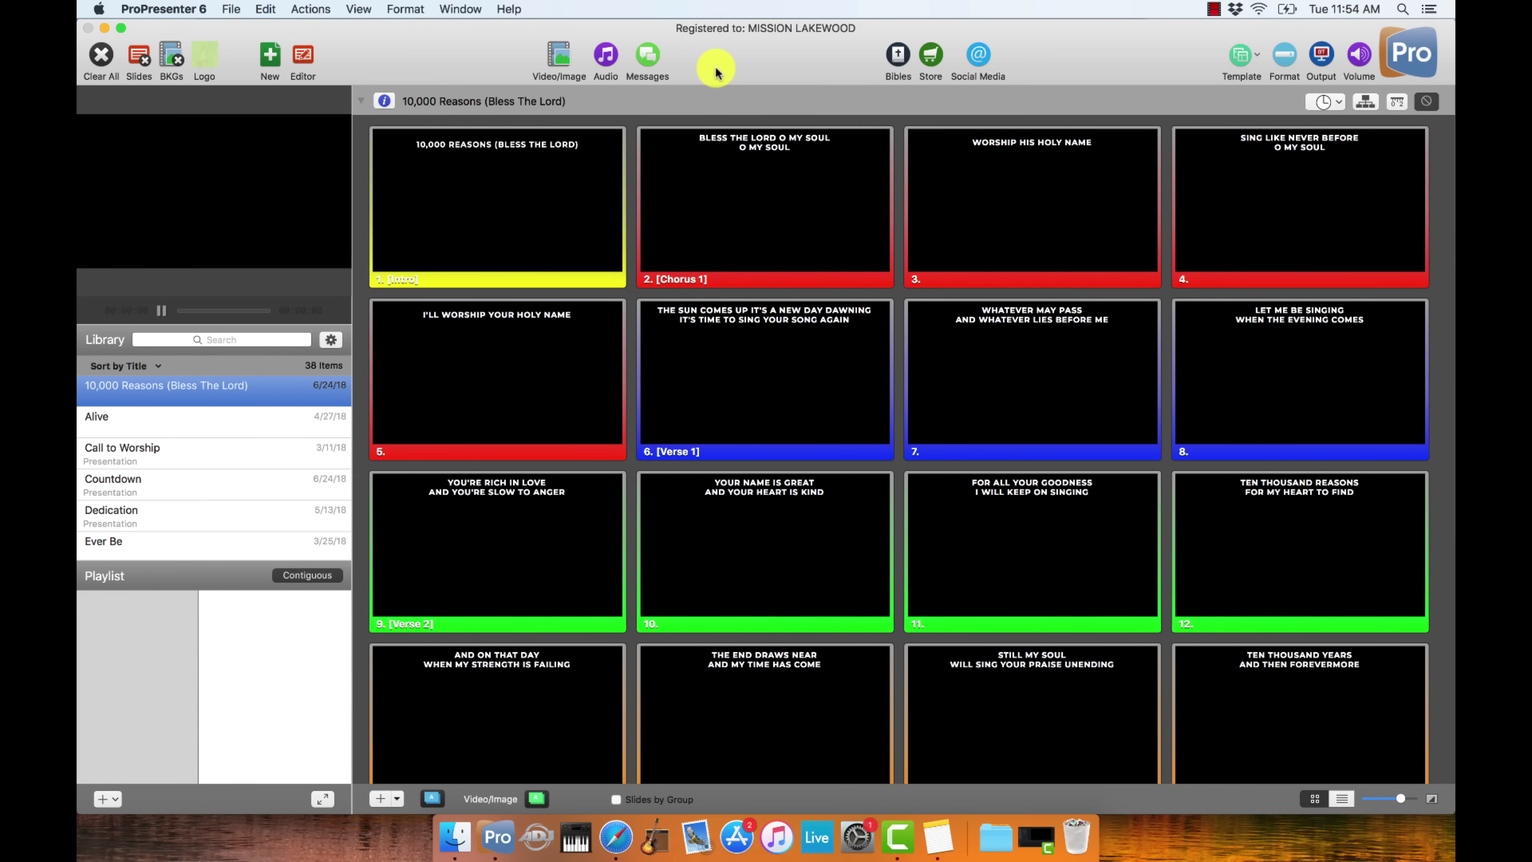
left_click(199, 9)
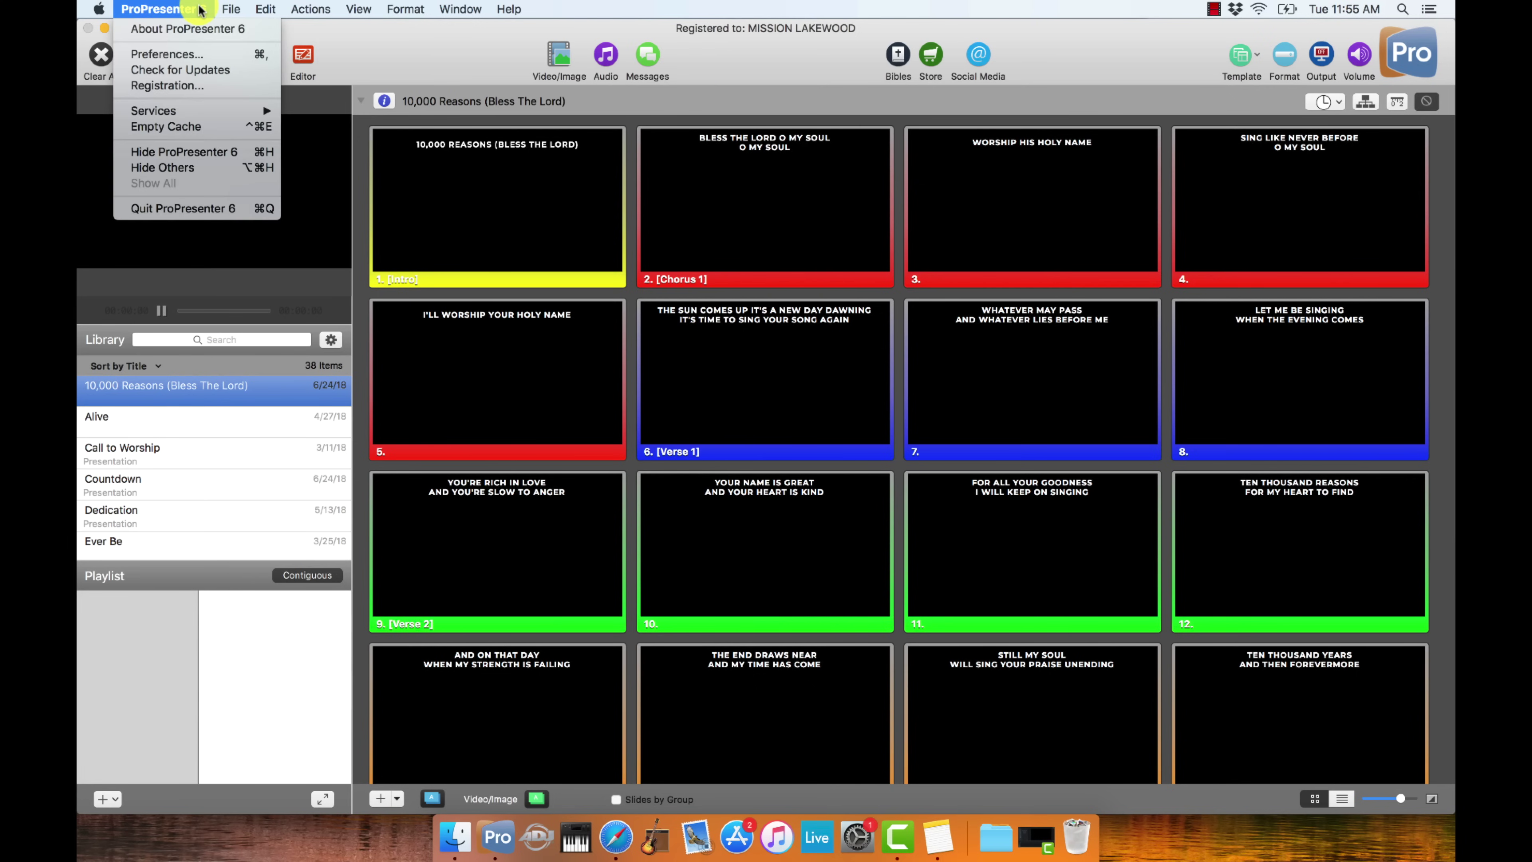
left_click(181, 54)
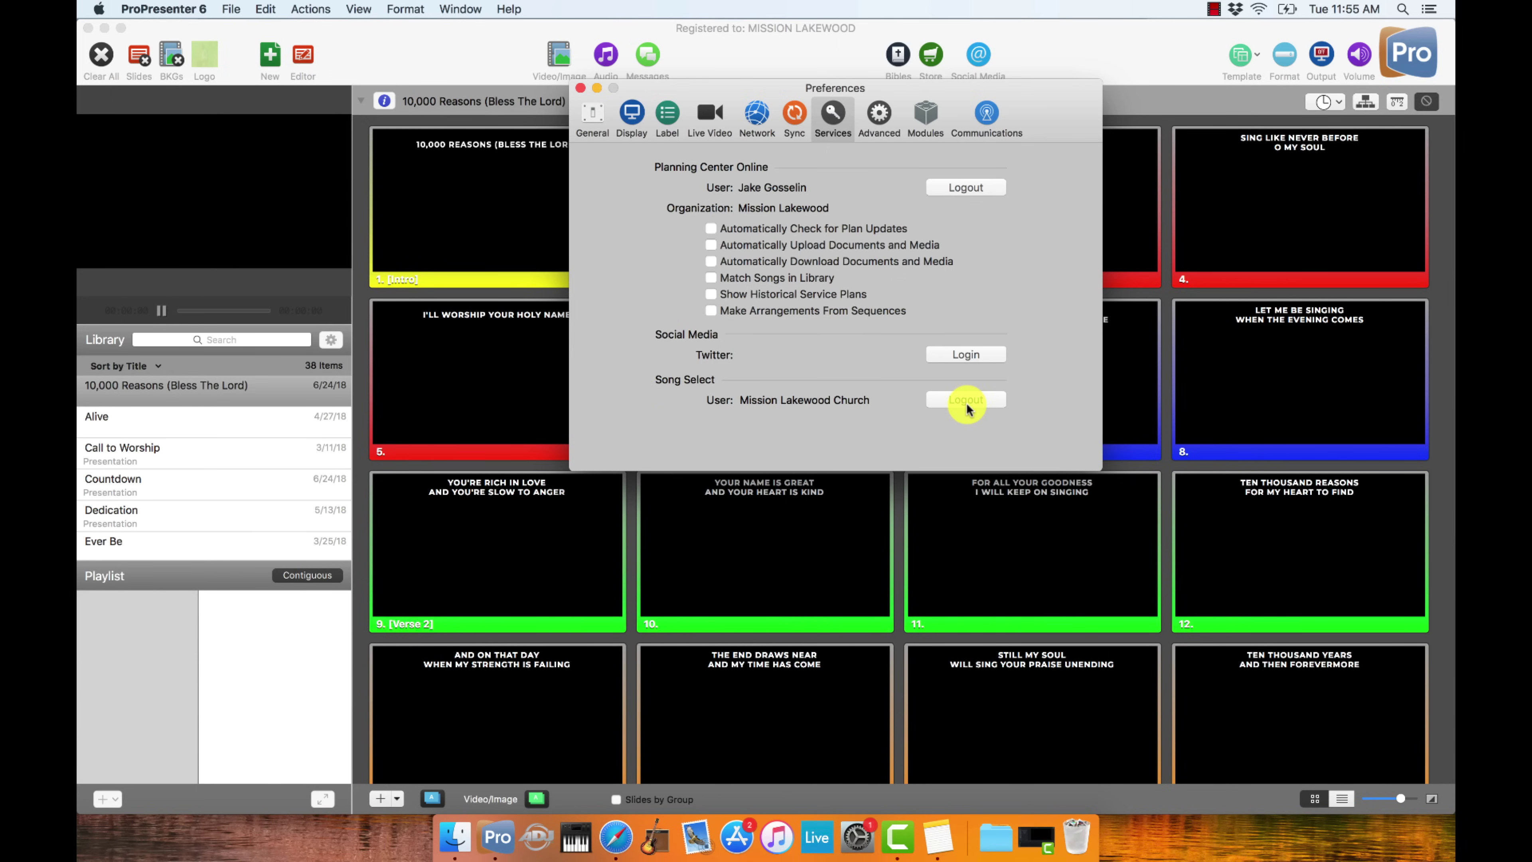
left_click(202, 339)
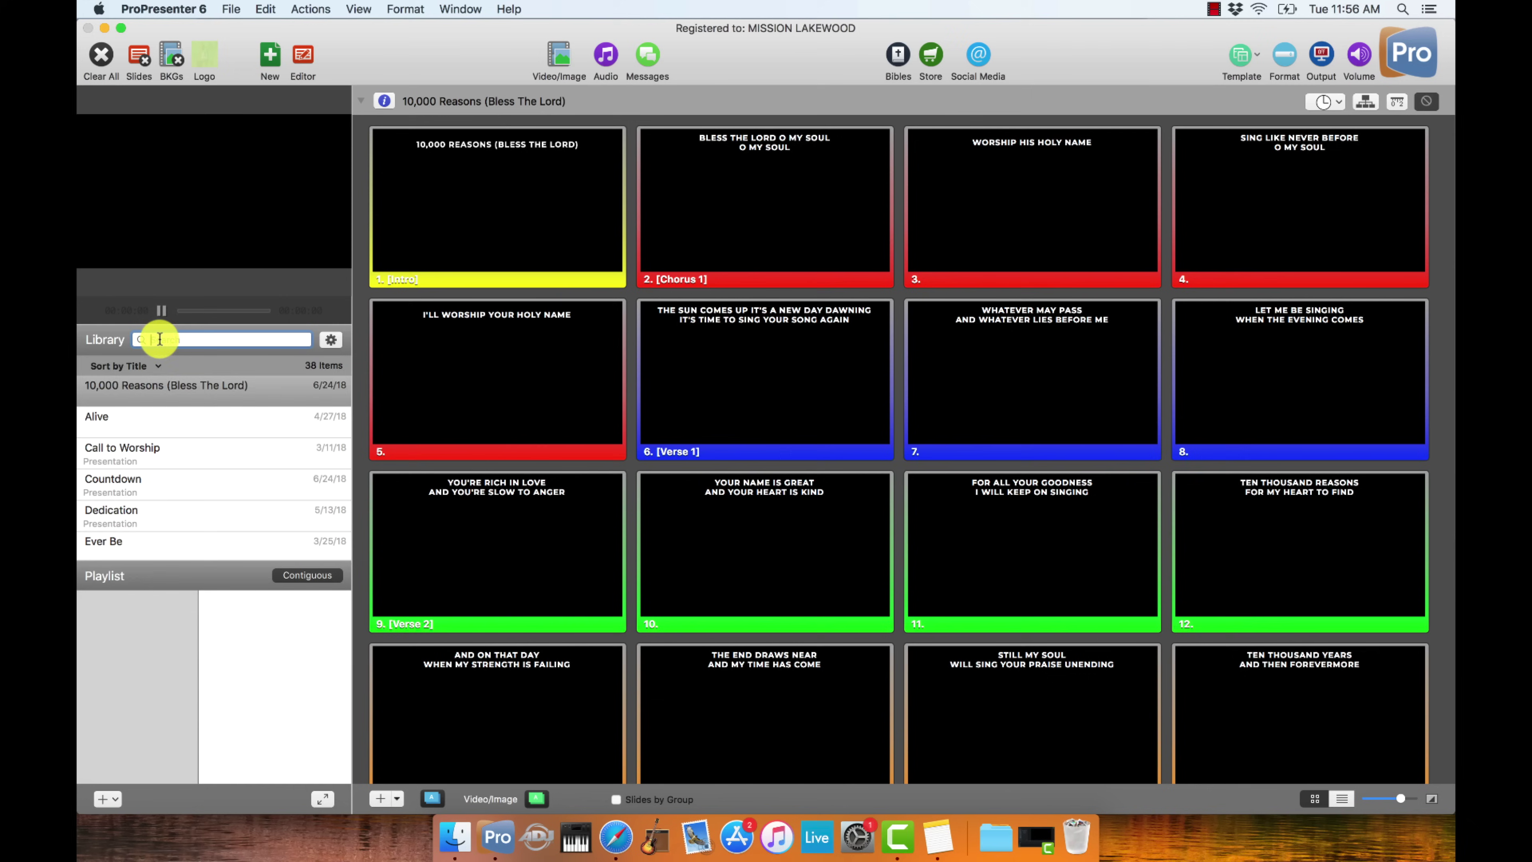
- Search the Library for 'this i believe' and preview the SongSelect lyrics of This I Believe (The Creed)
type("this t")
type(" believe")
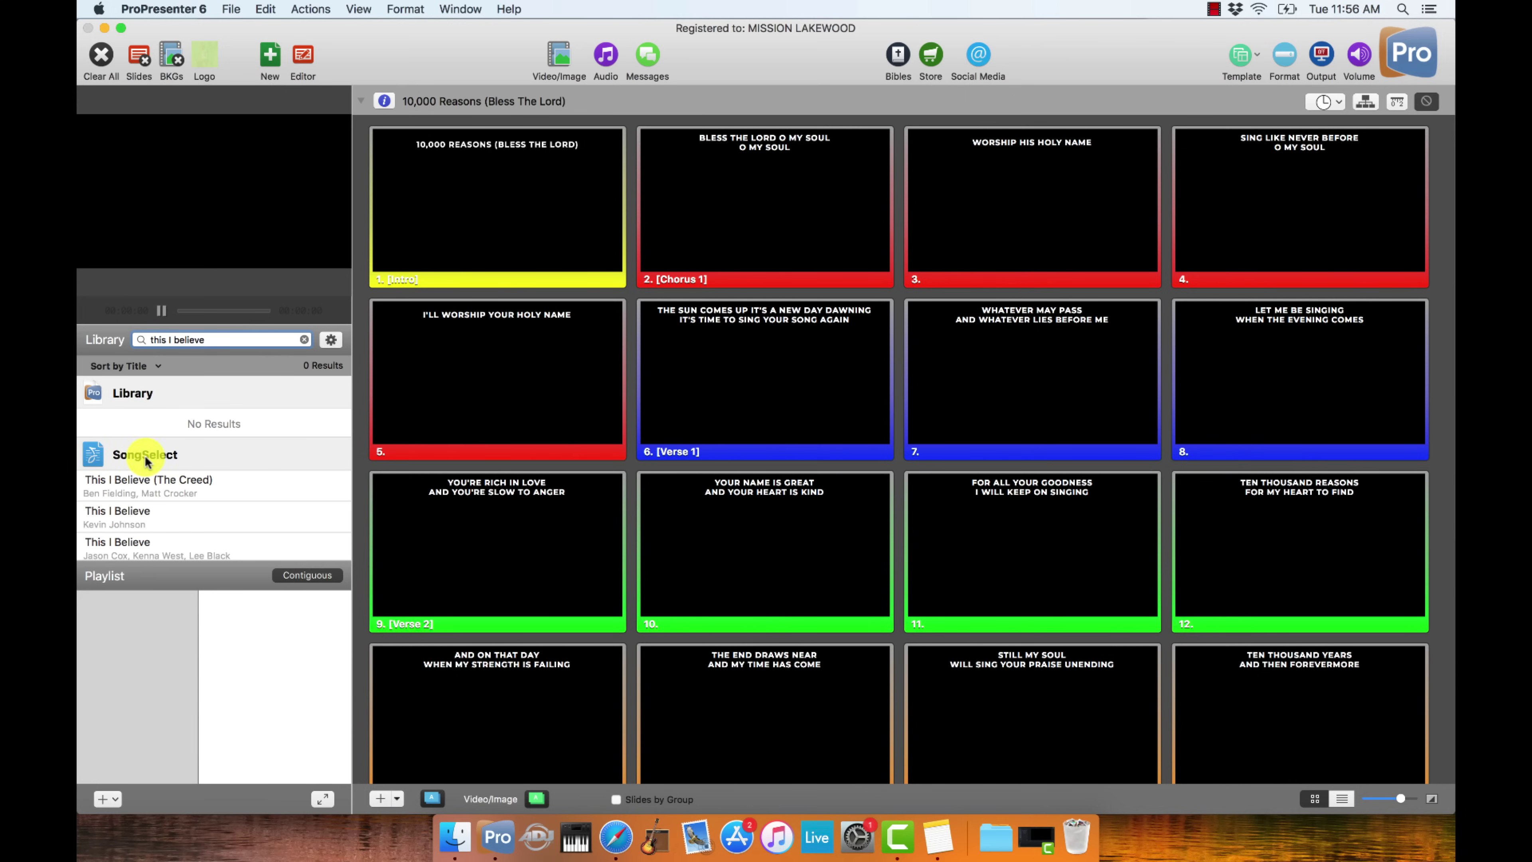
left_click(169, 485)
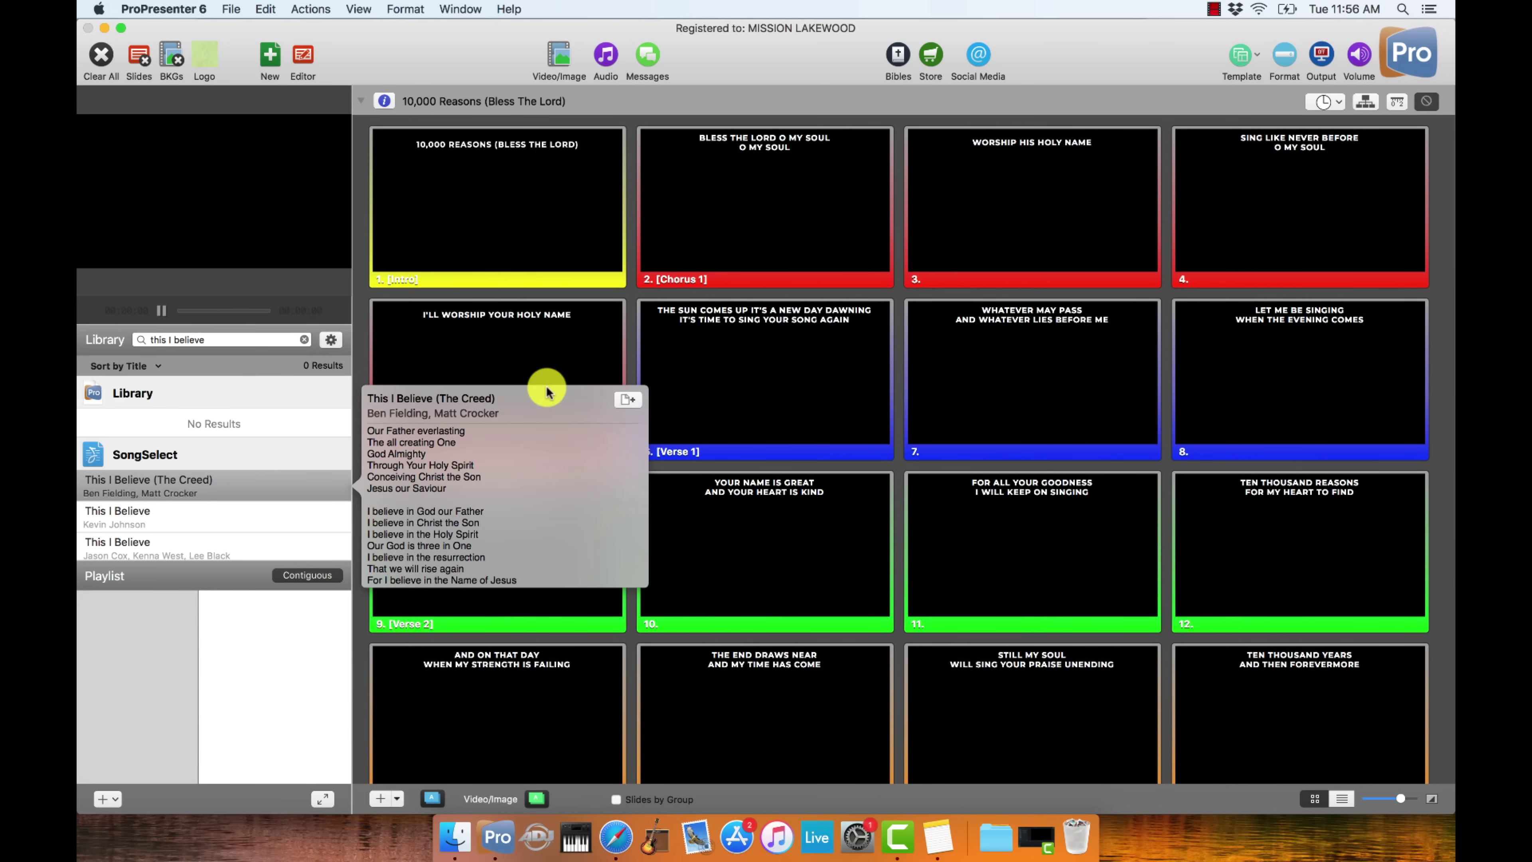
left_click(350, 299)
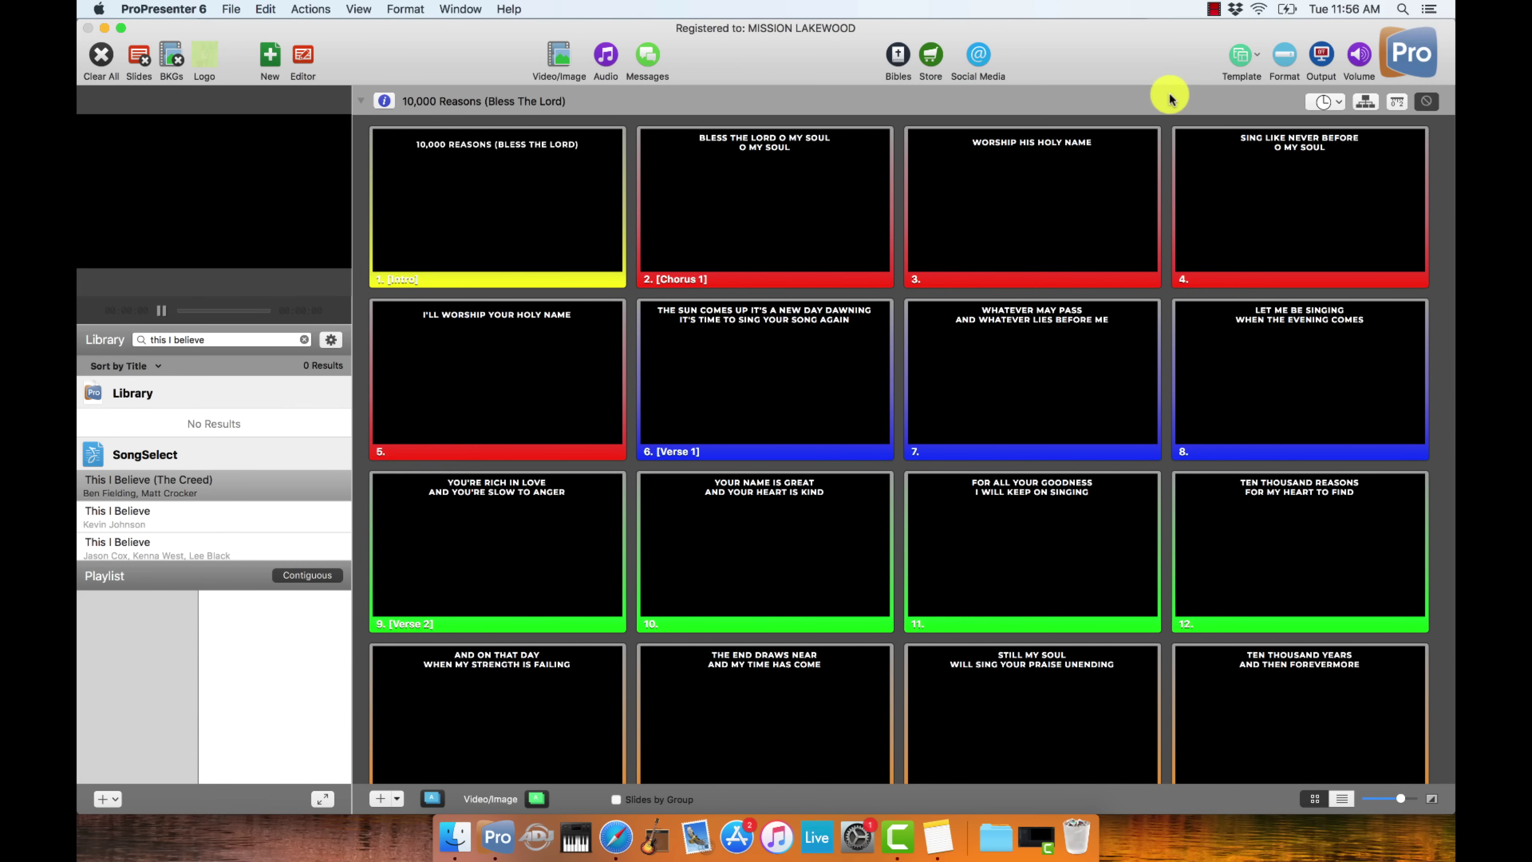
- Create a new template group named 'Test Template'
left_click(1247, 56)
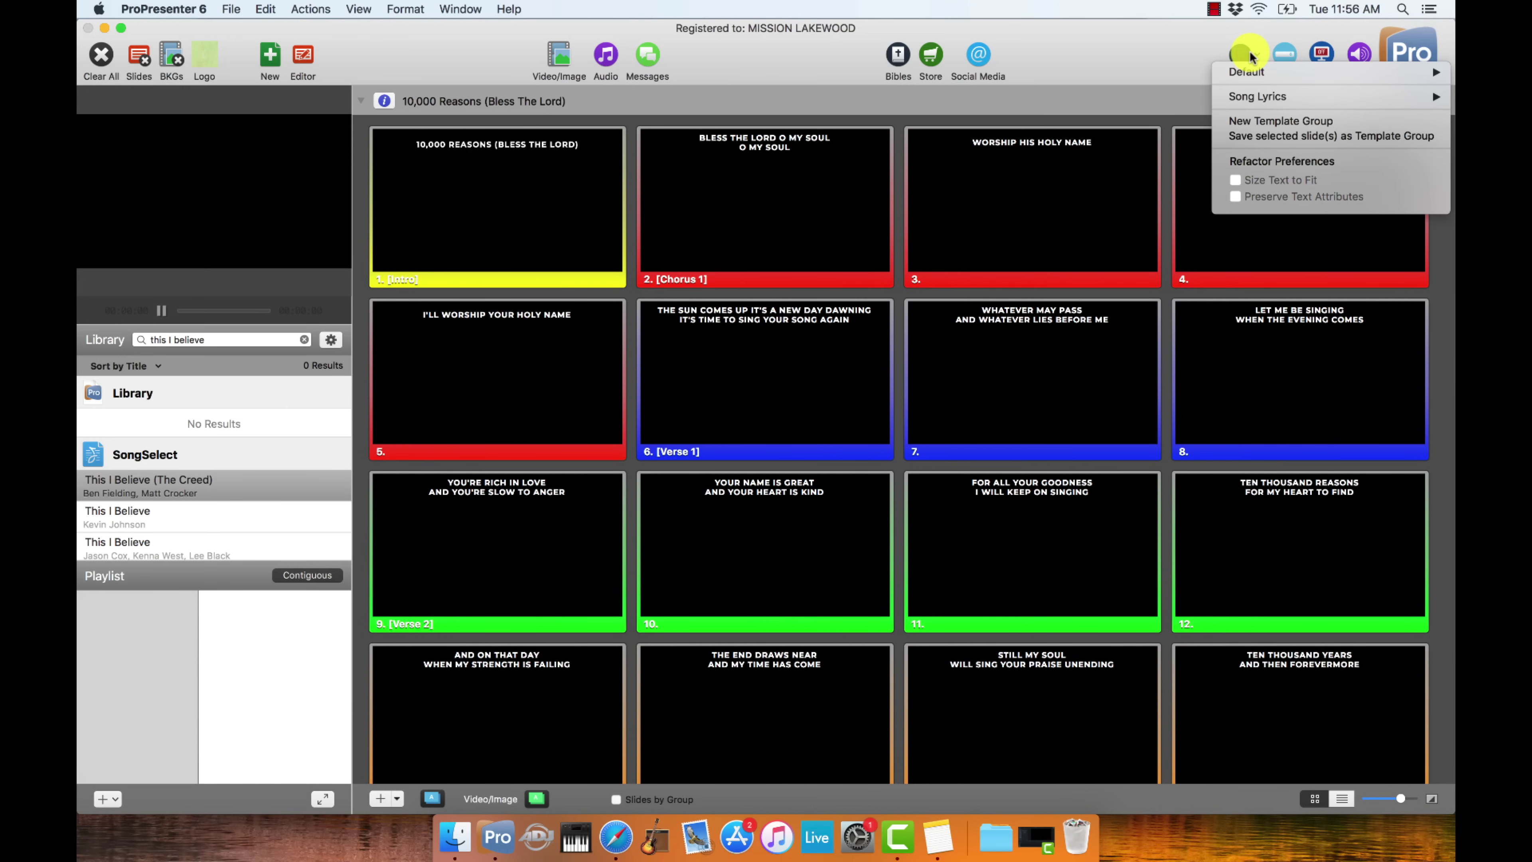
mouse_move(1243, 71)
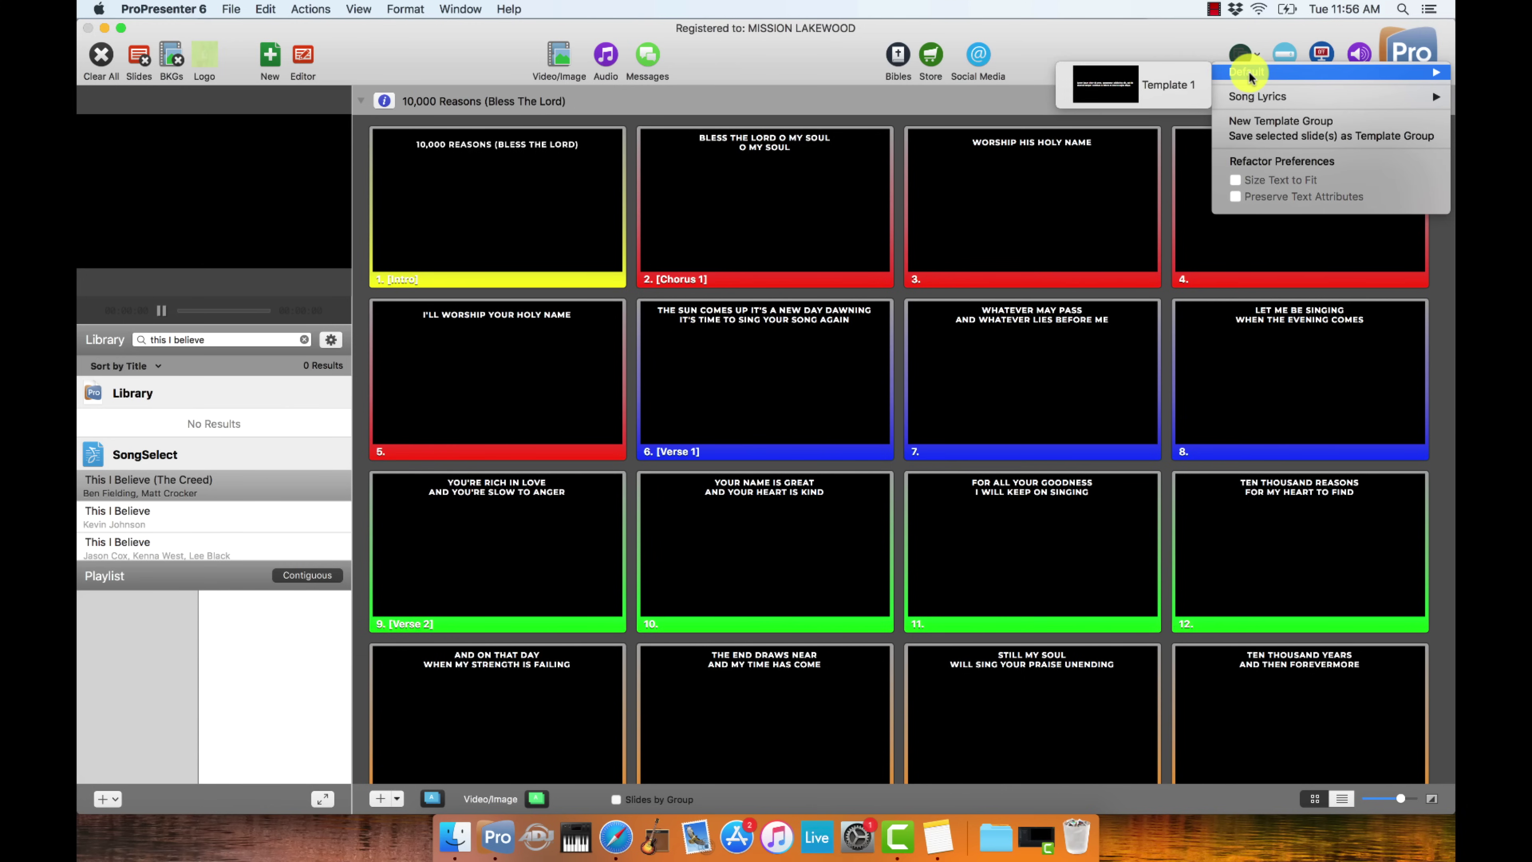
left_click(1202, 36)
left_click(1243, 53)
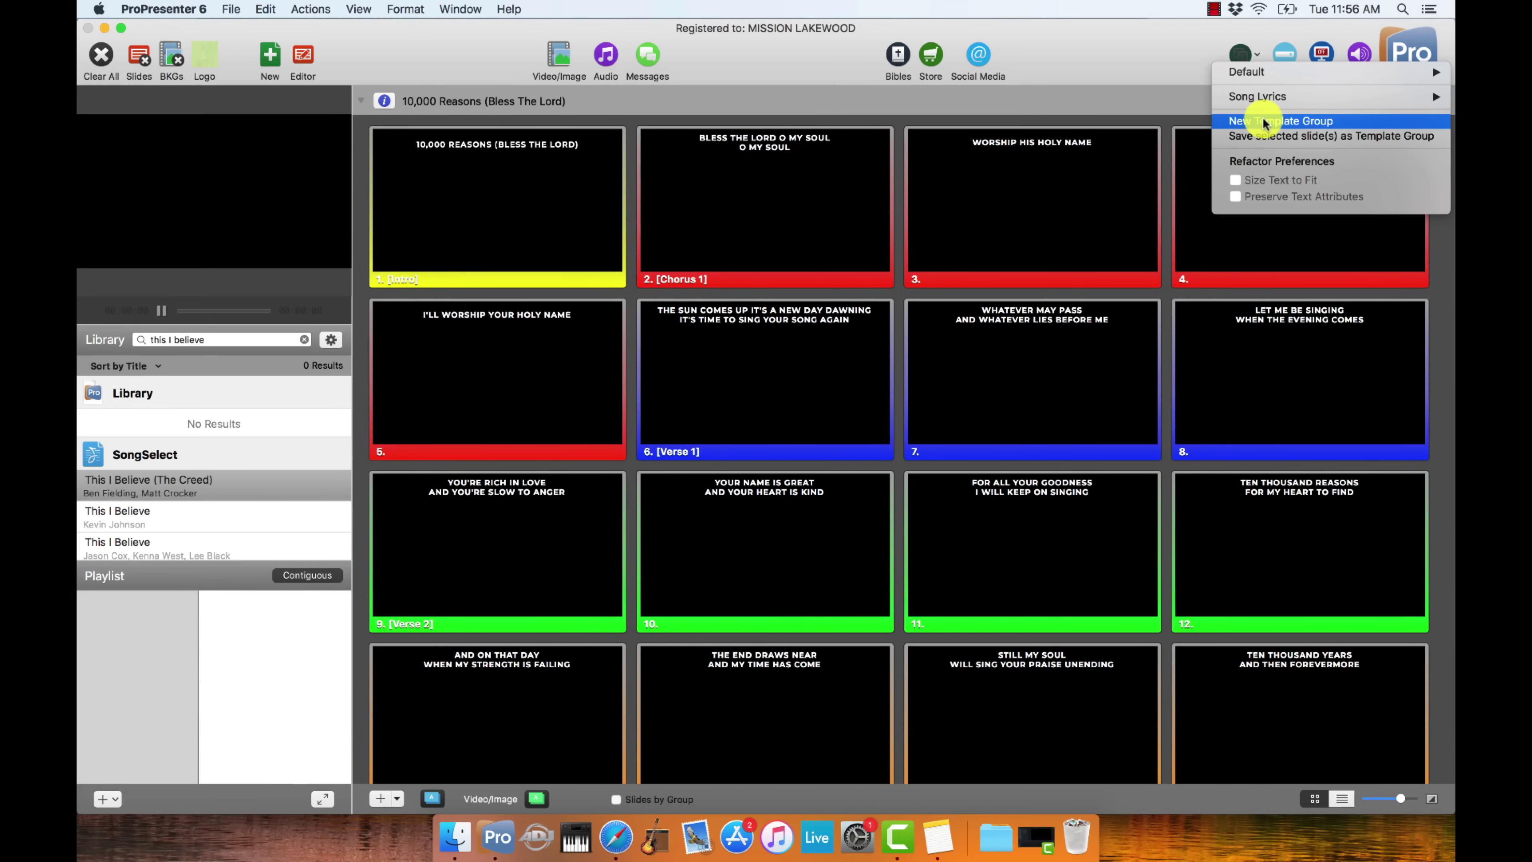
left_click(1265, 120)
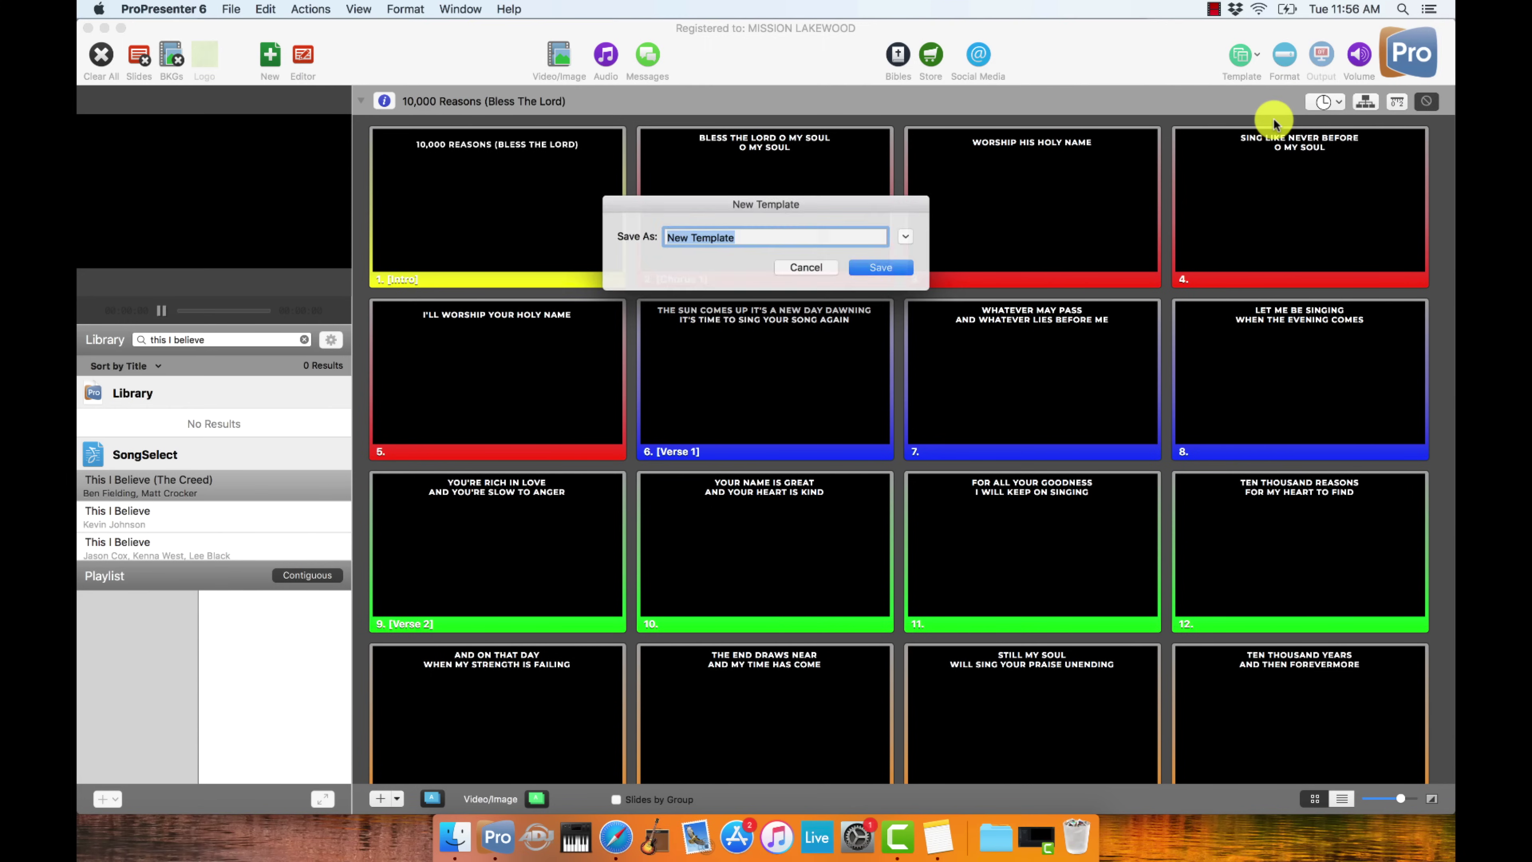
type("Test Template")
key("Return")
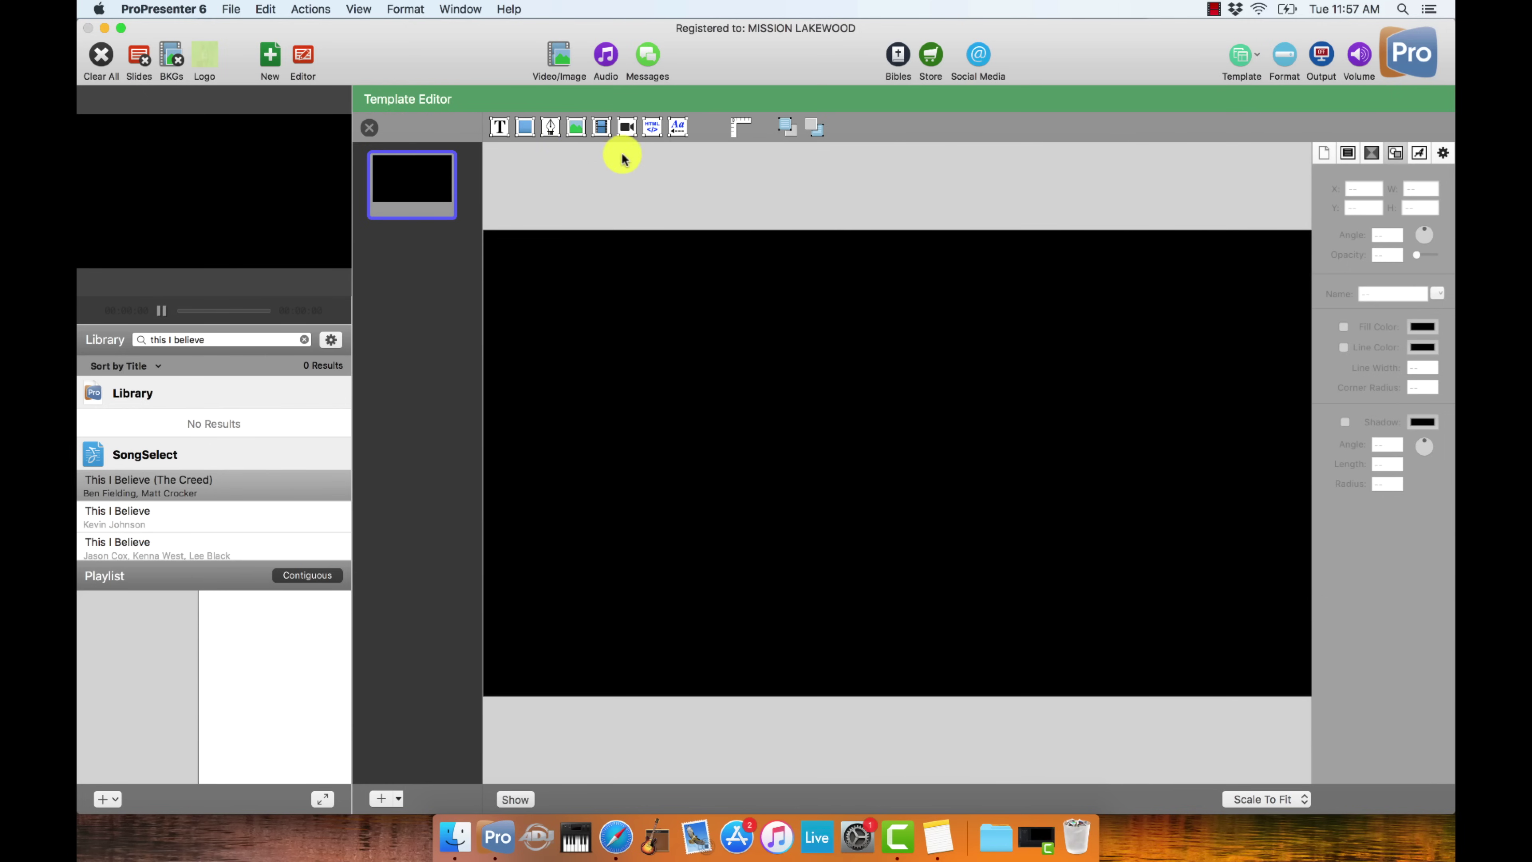
- Add a text box reading 'This is a line of text' and 'This is another line of text'
left_click(491, 127)
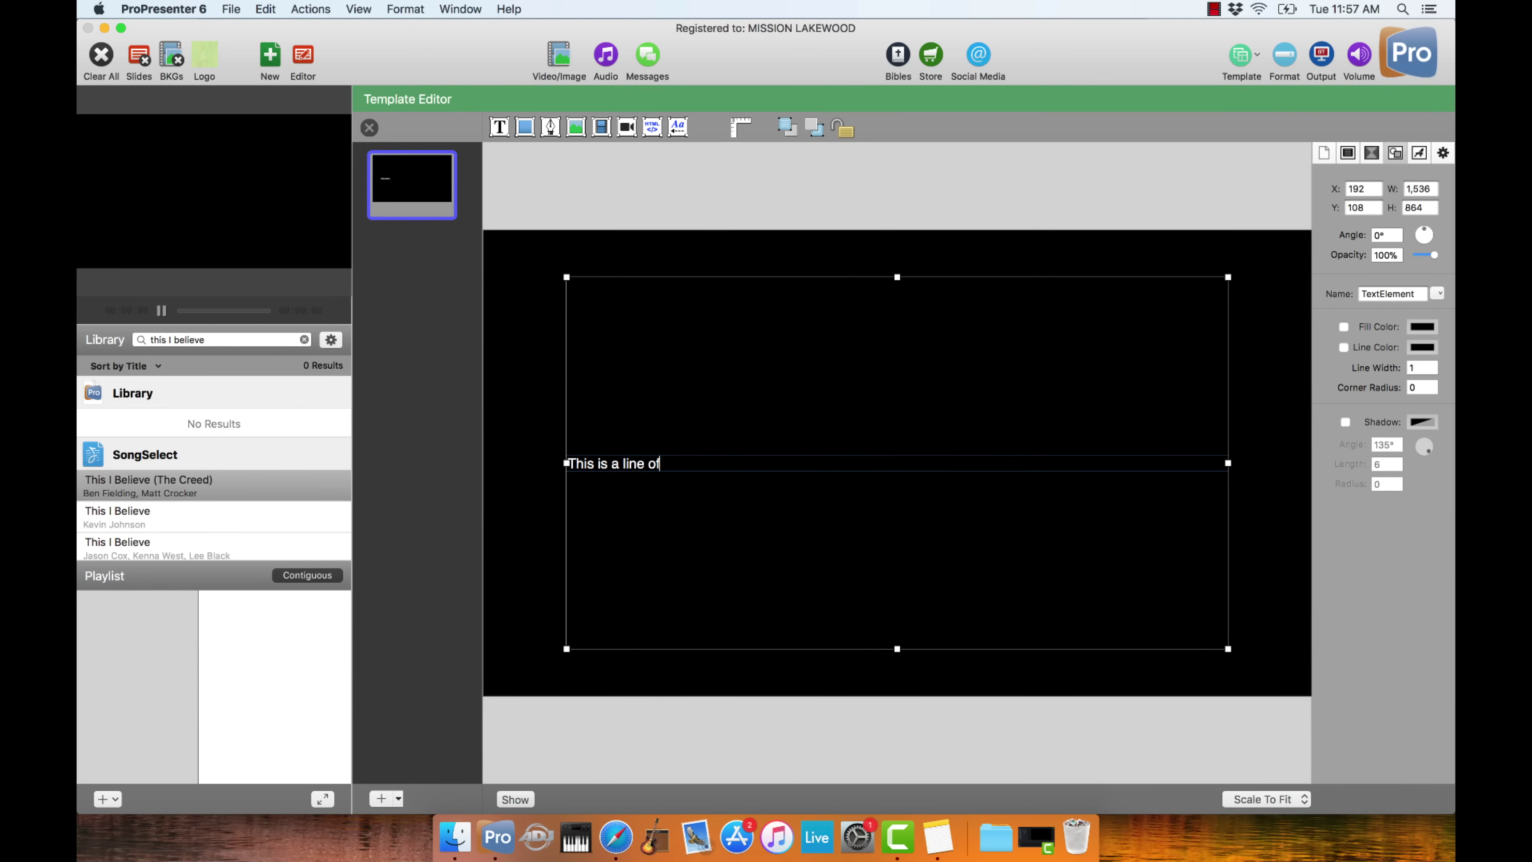
type("tex")
key("Return")
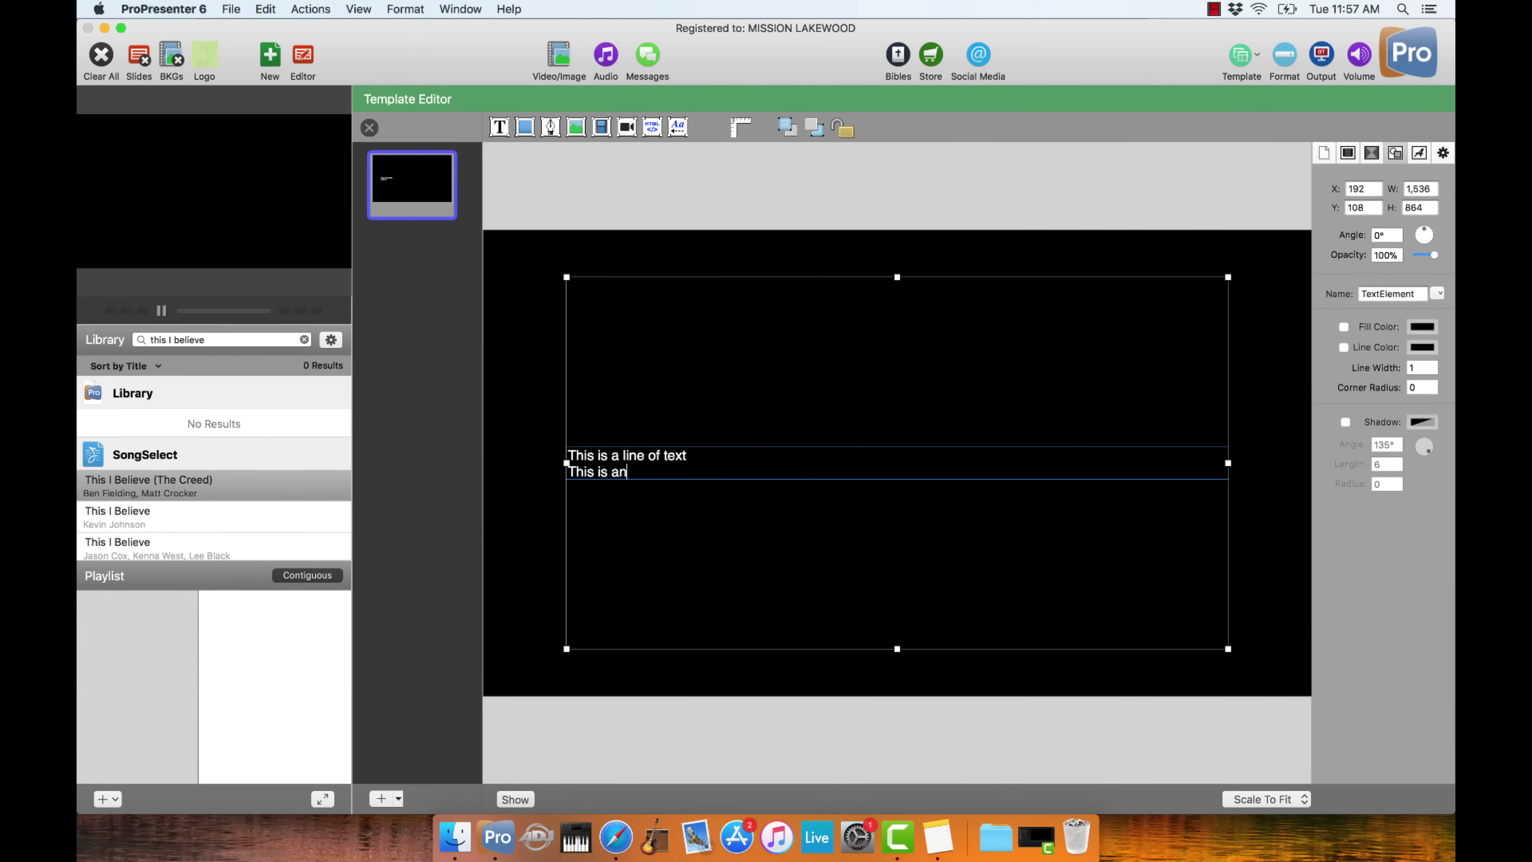
type("This is another line of text")
left_click_drag(729, 472, 563, 445)
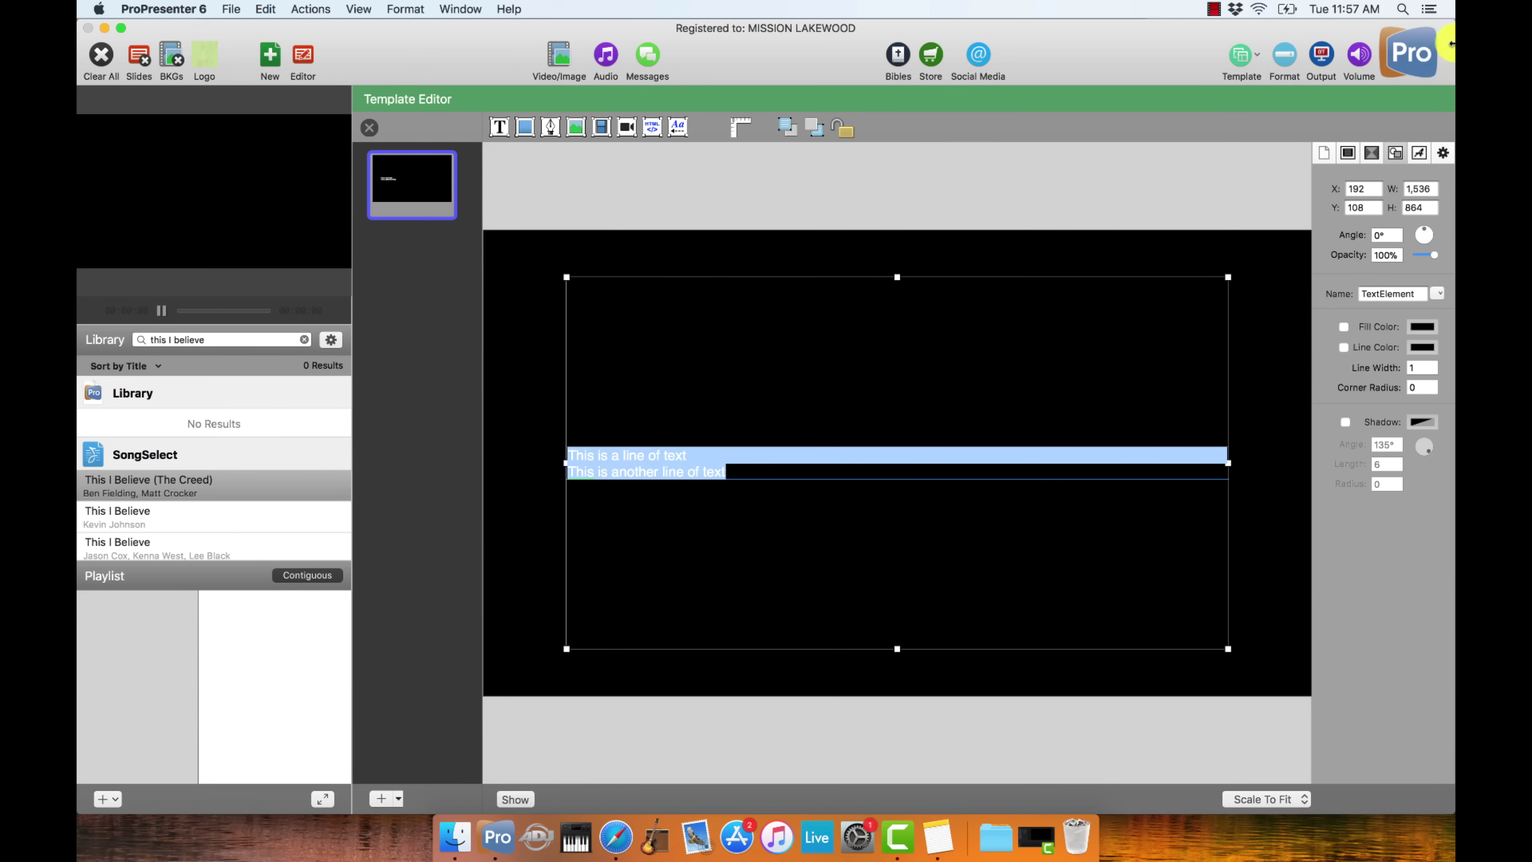
- Set the placeholder text font to Montserrat with All Caps turned on
left_click(1415, 156)
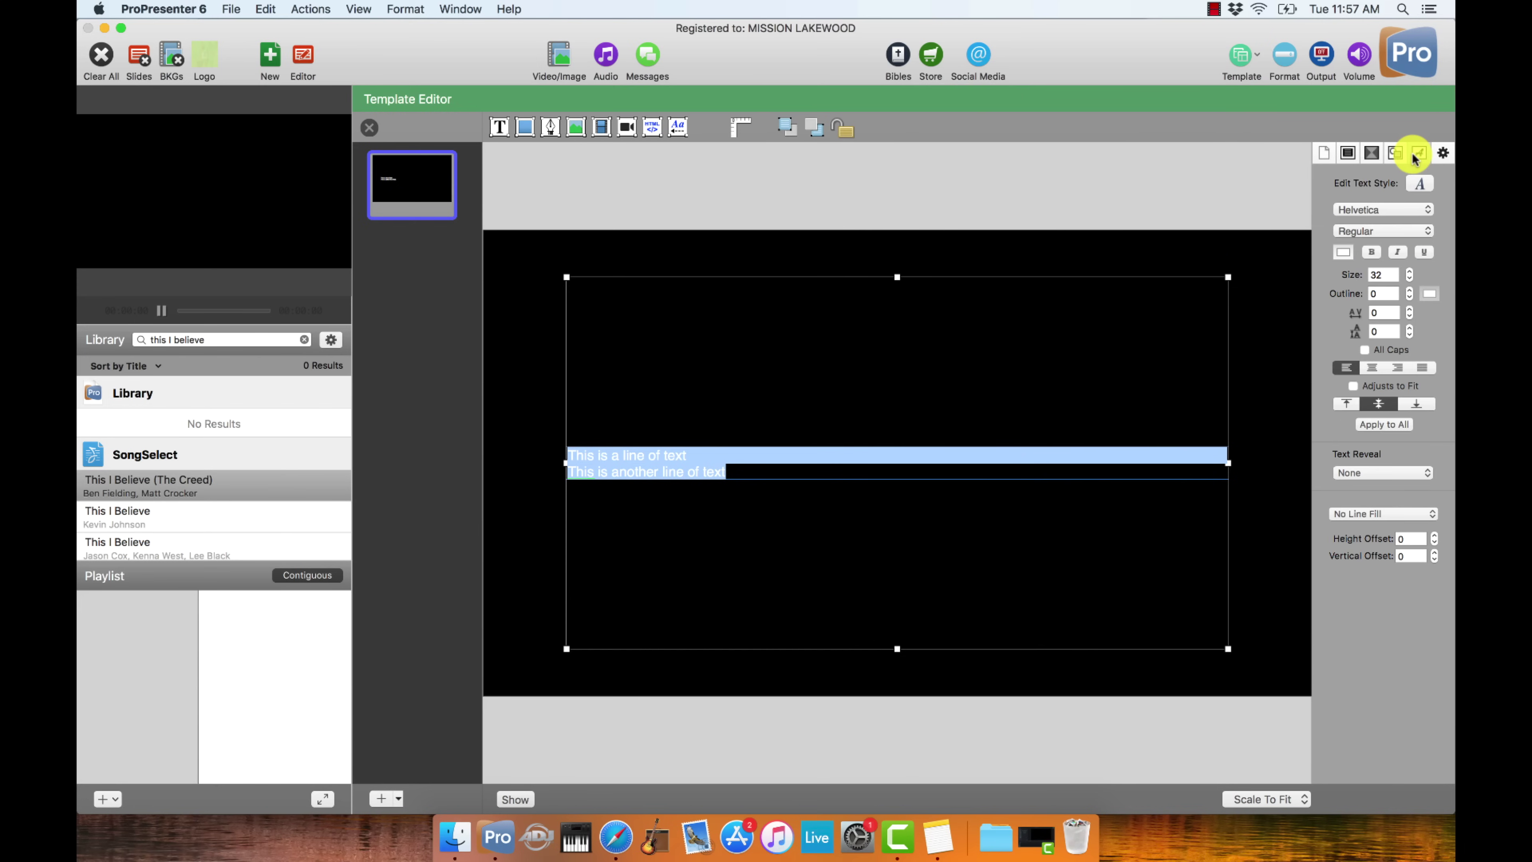
left_click(1381, 210)
scroll(1360, 491, "down", 10)
left_click(1362, 510)
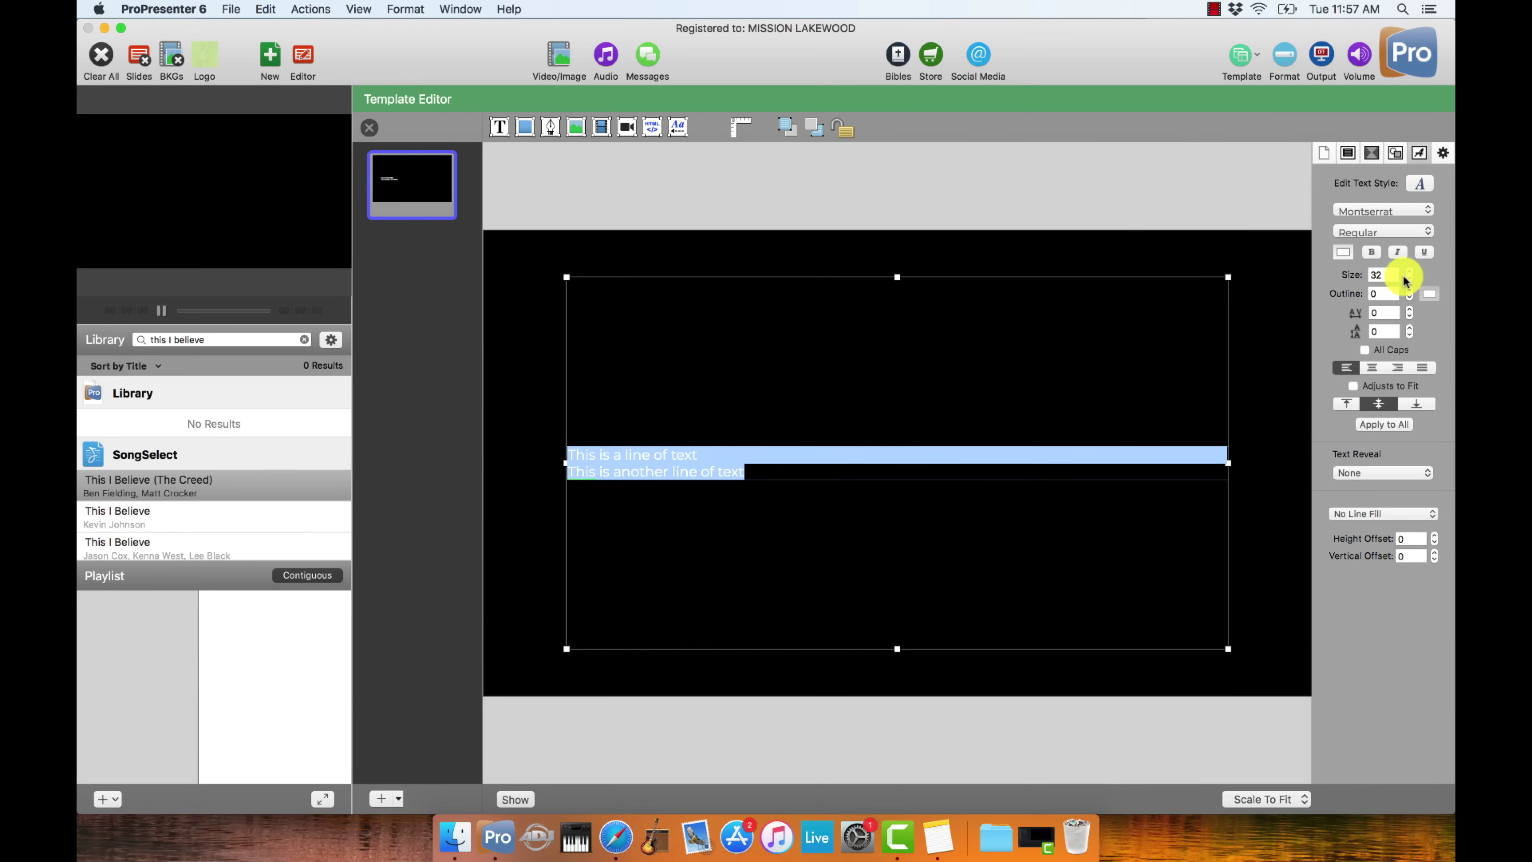
left_click(1365, 350)
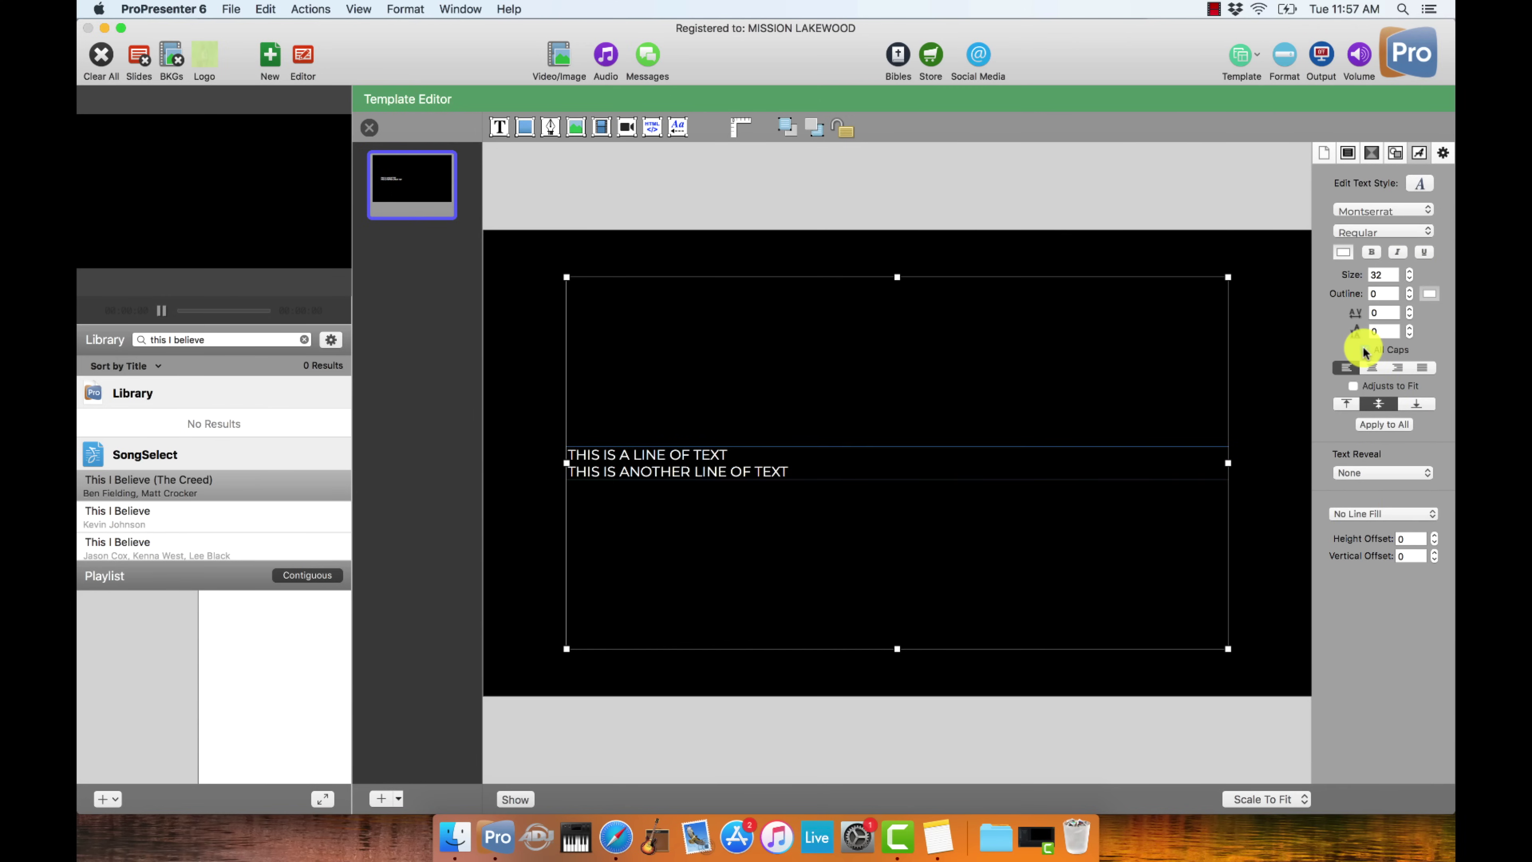
- Set the font size of both lines to 50
triple_click(817, 472)
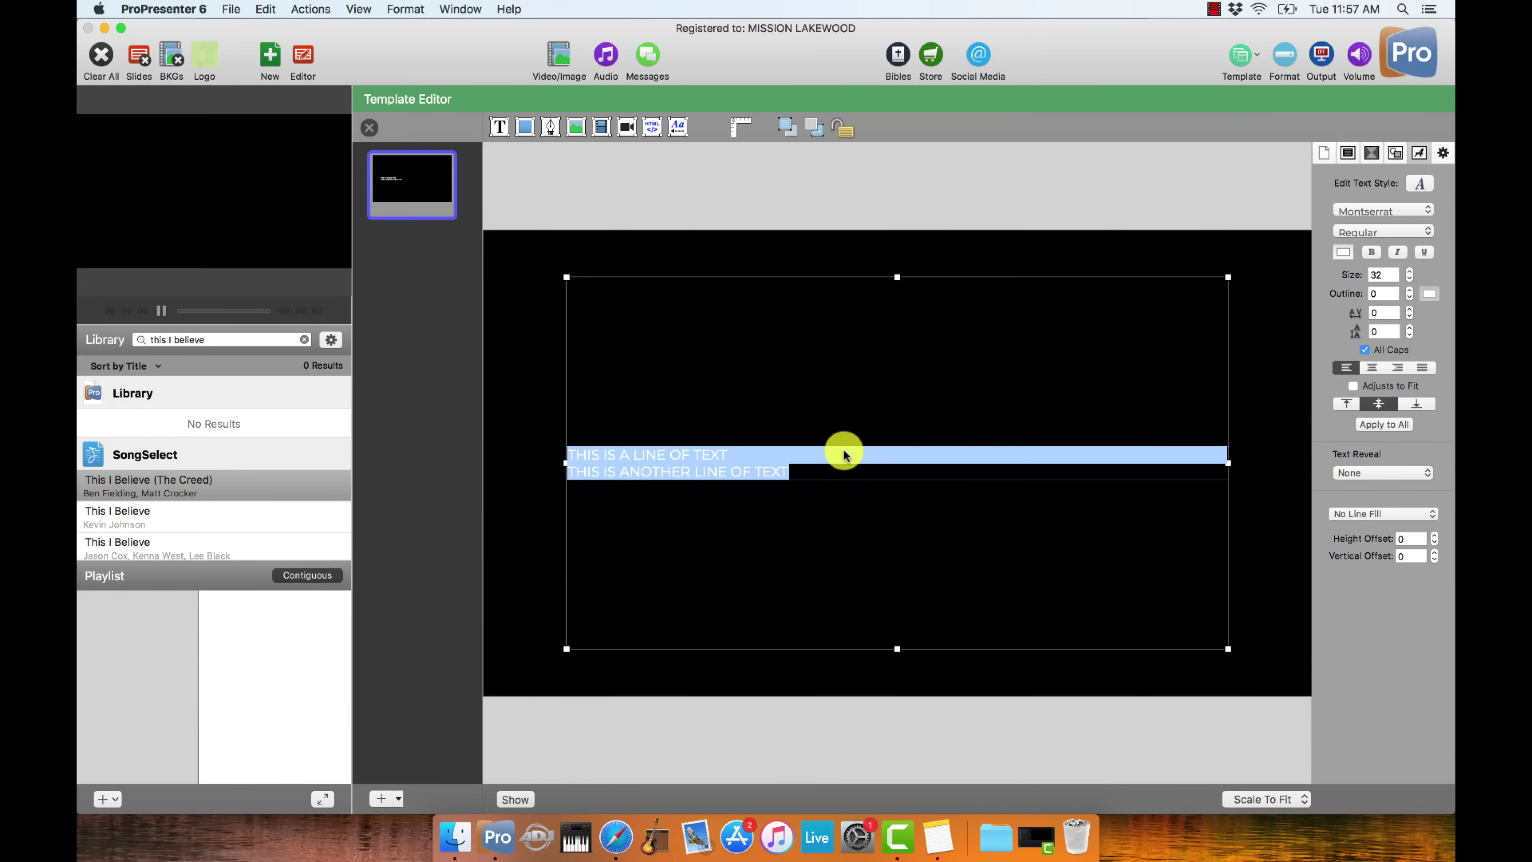
left_click(1409, 272)
left_click(1409, 272)
left_click(1408, 272)
left_click(1409, 272)
left_click(1408, 273)
left_click(1409, 272)
left_click(1408, 272)
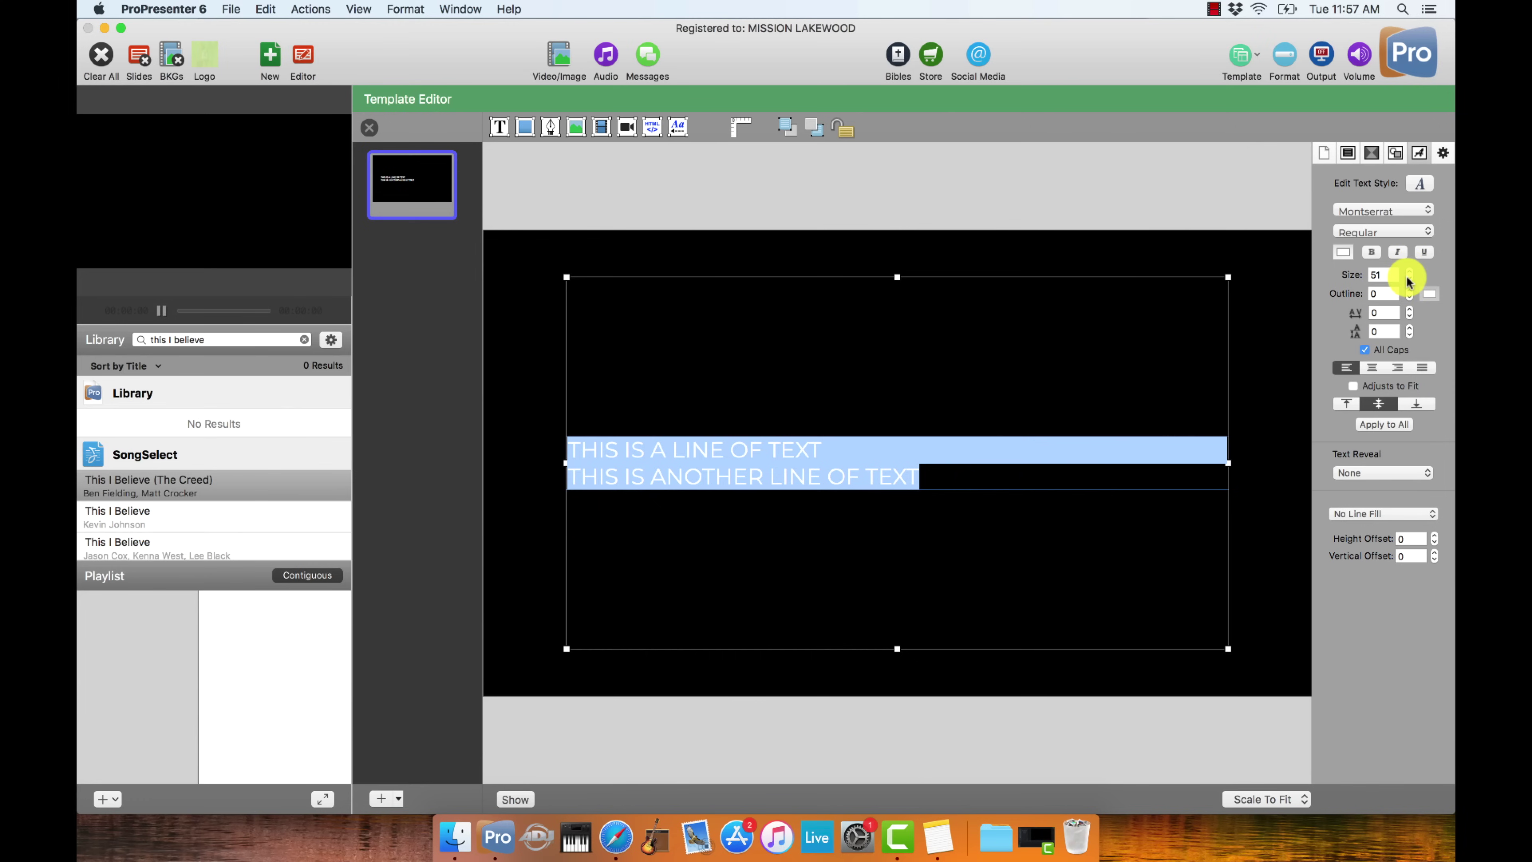
left_click(1408, 272)
left_click(1408, 272)
left_click(1408, 273)
left_click(1410, 279)
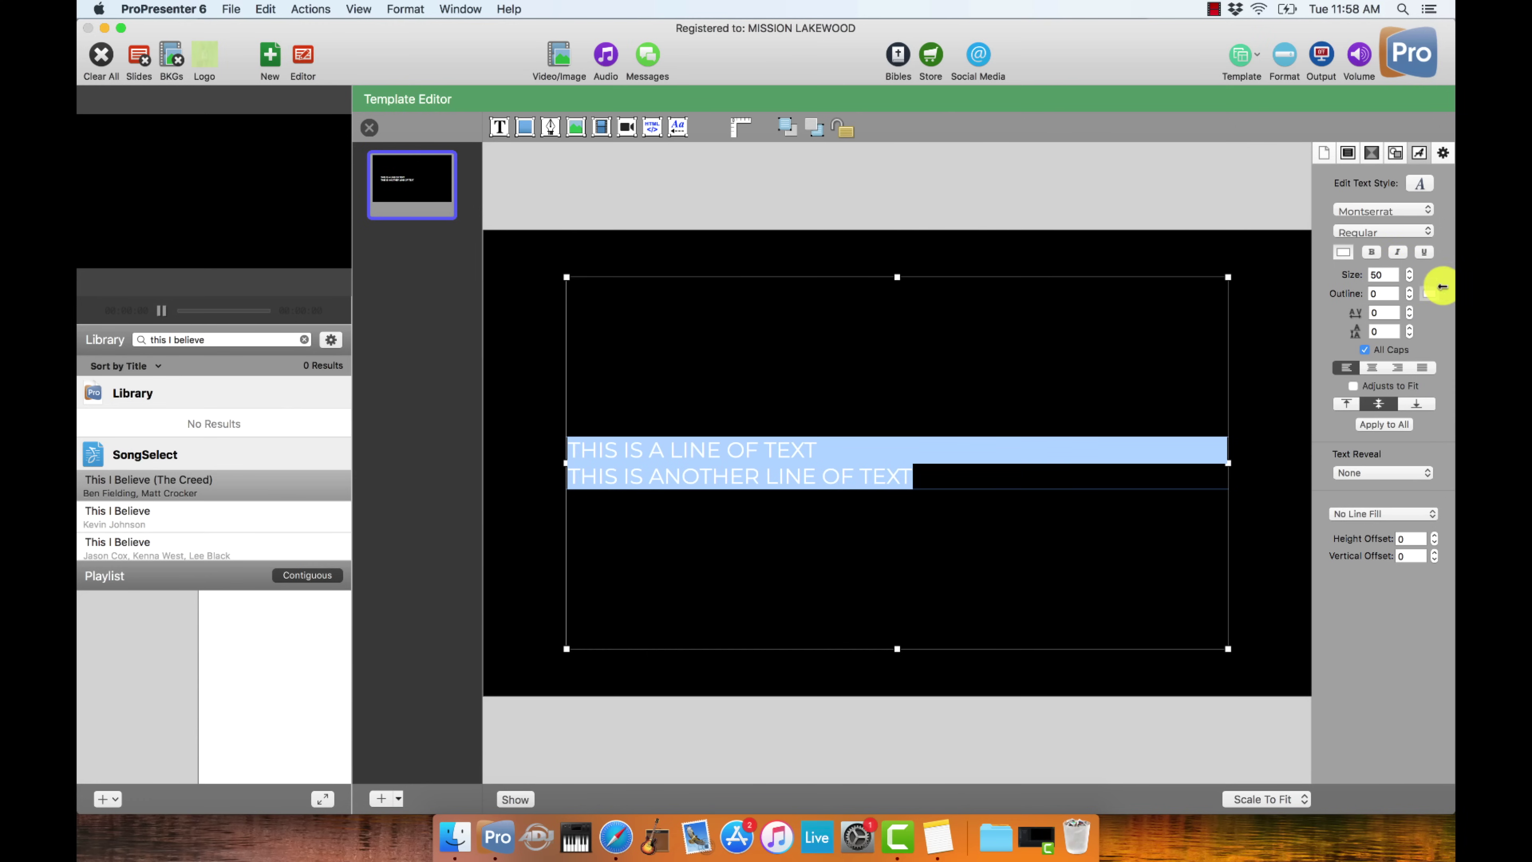
- Make the text Montserrat Bold with a black outline
left_click(1395, 230)
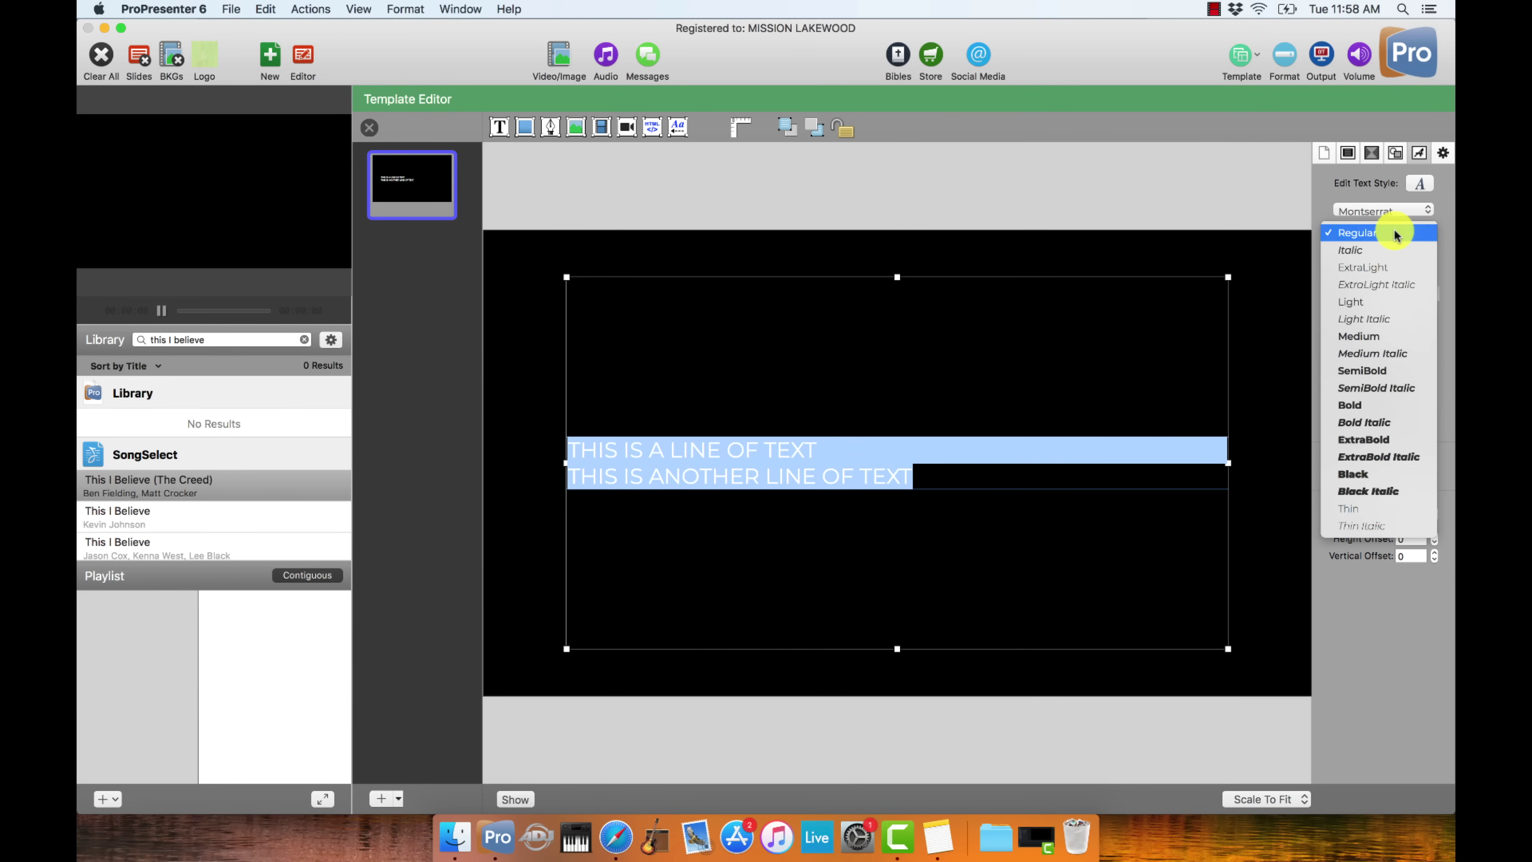
left_click(1378, 405)
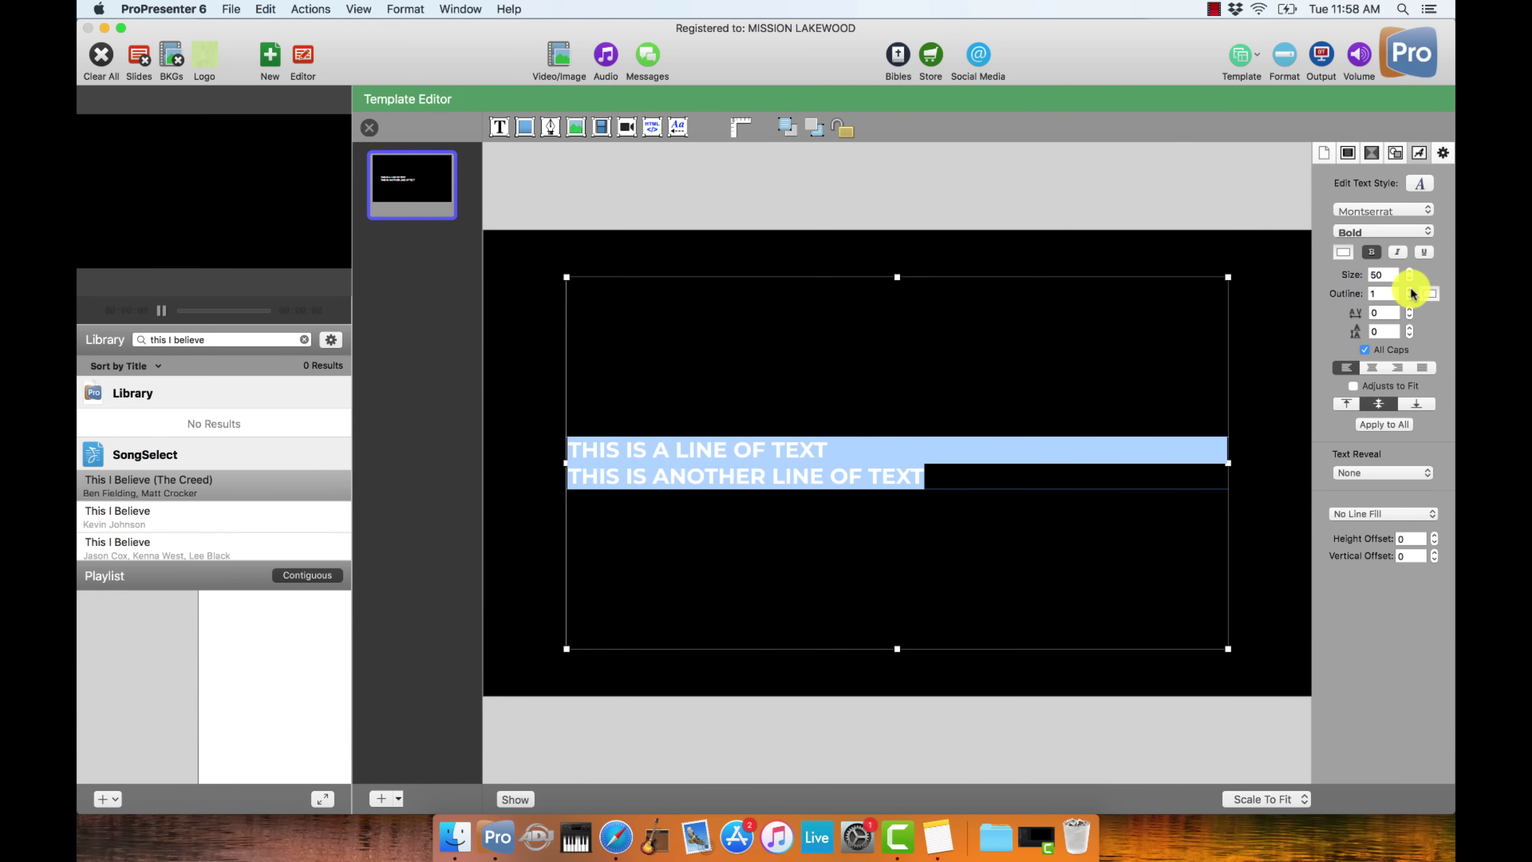
left_click(1428, 294)
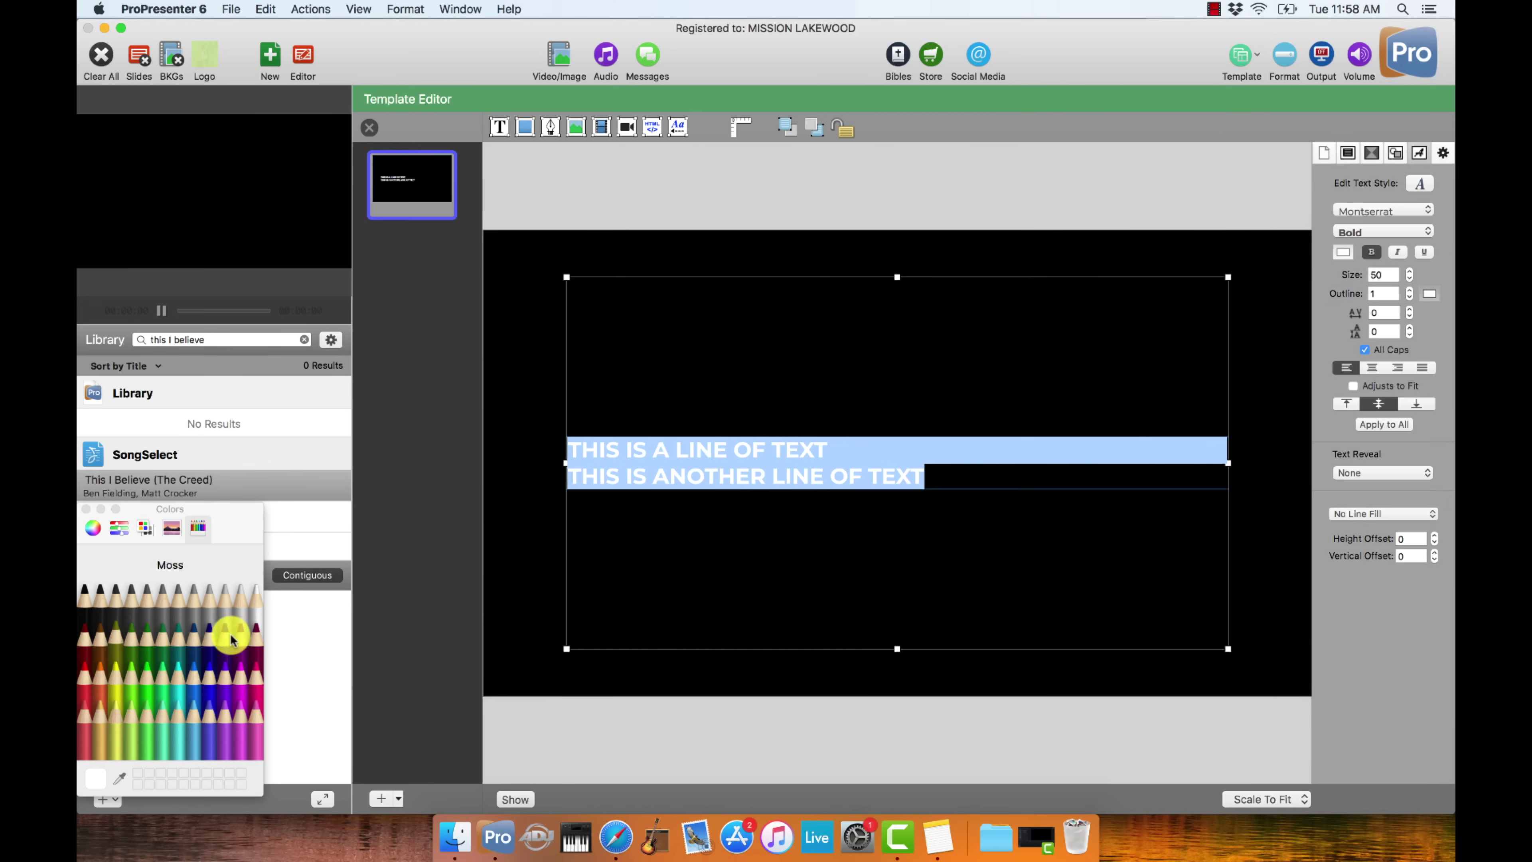
left_click(91, 600)
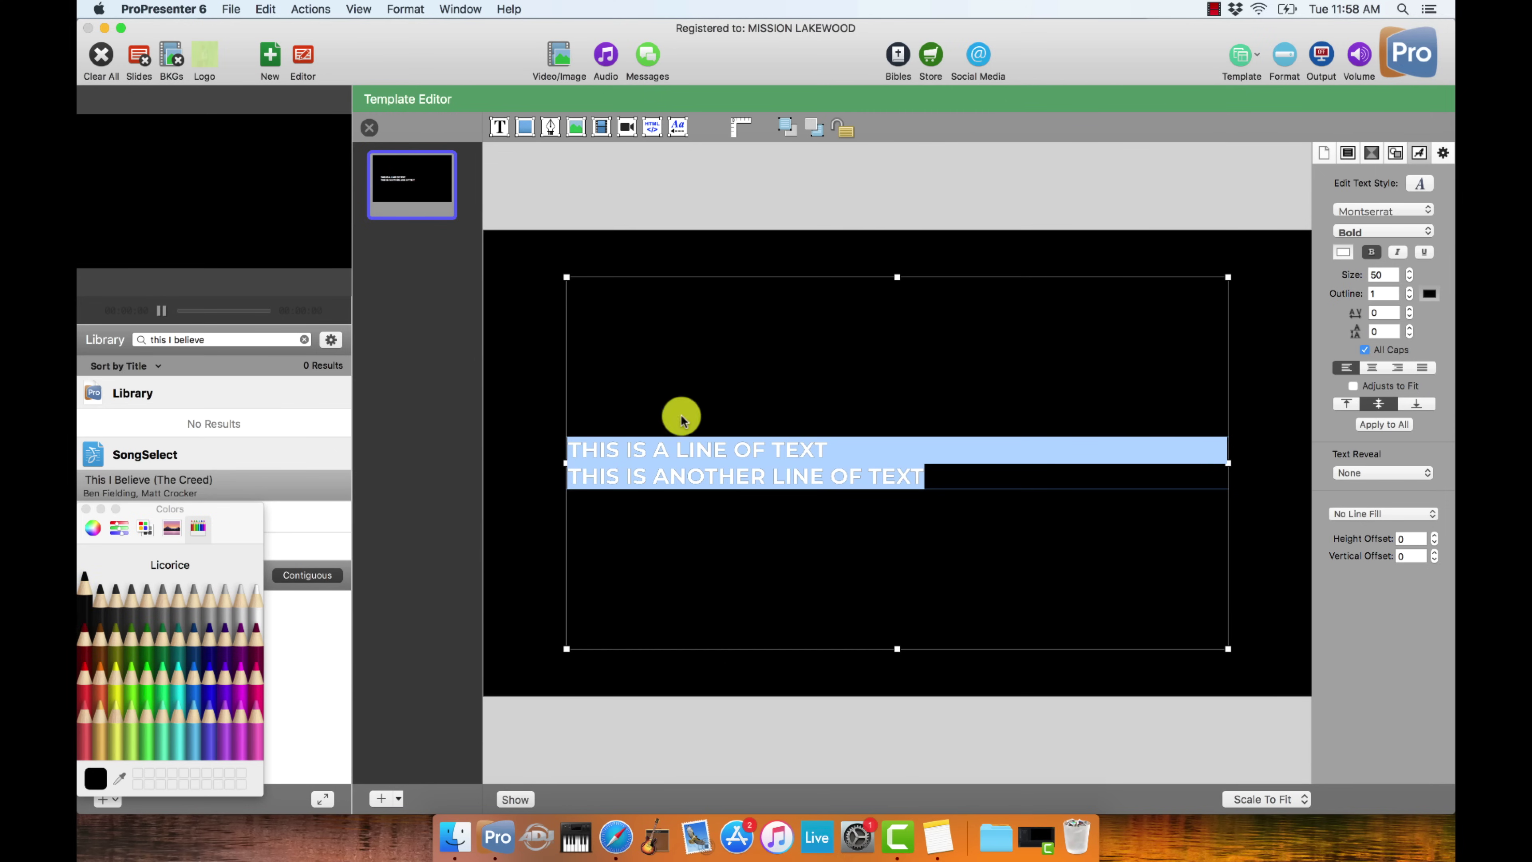
left_click(889, 414)
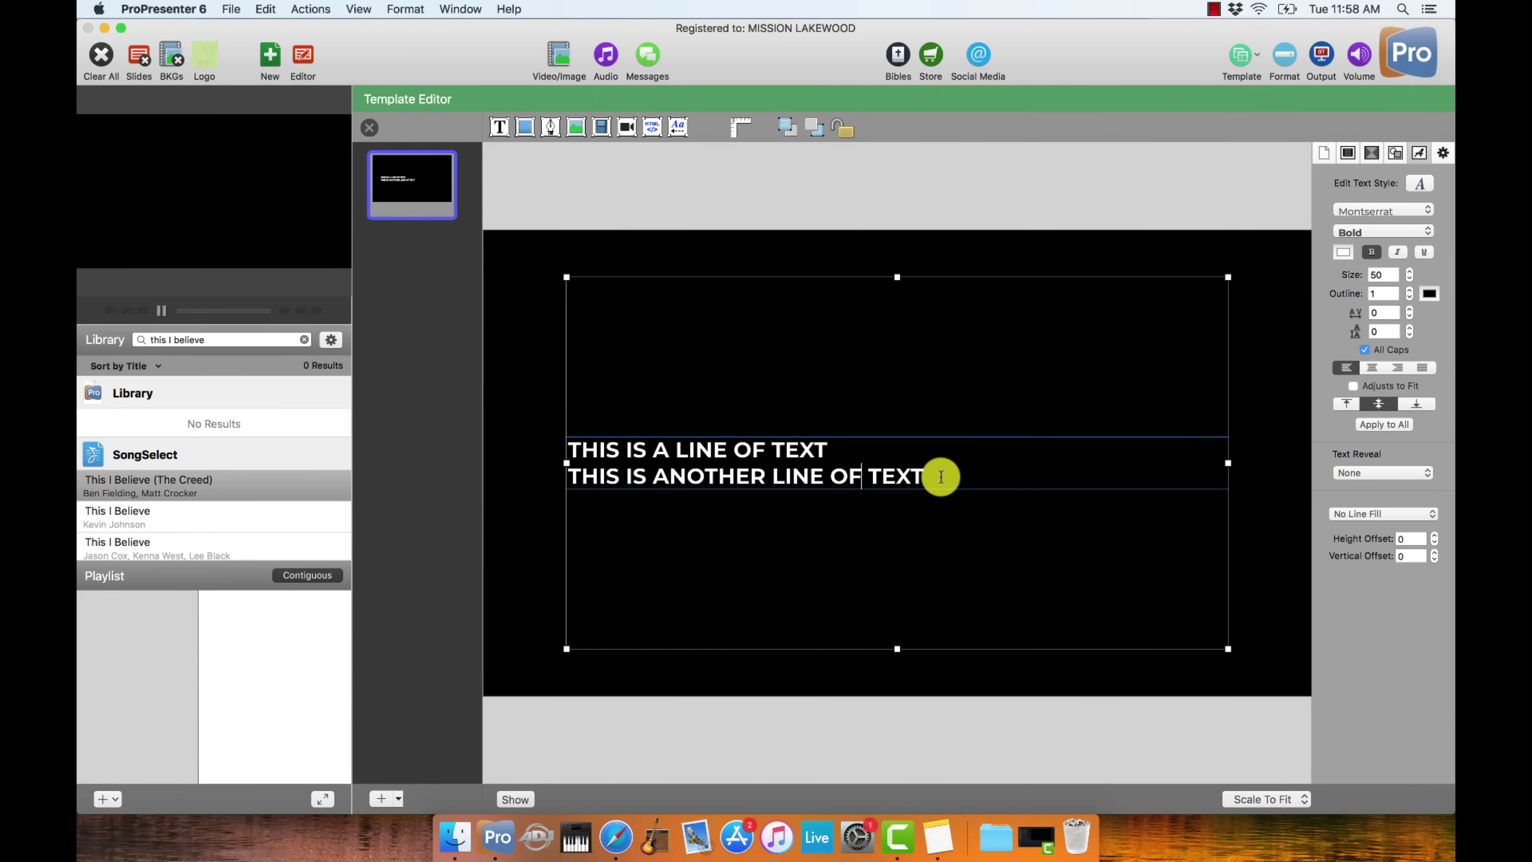
- Centre the two lines, anchor them to the top, and set the size to 61
left_click_drag(941, 476, 547, 411)
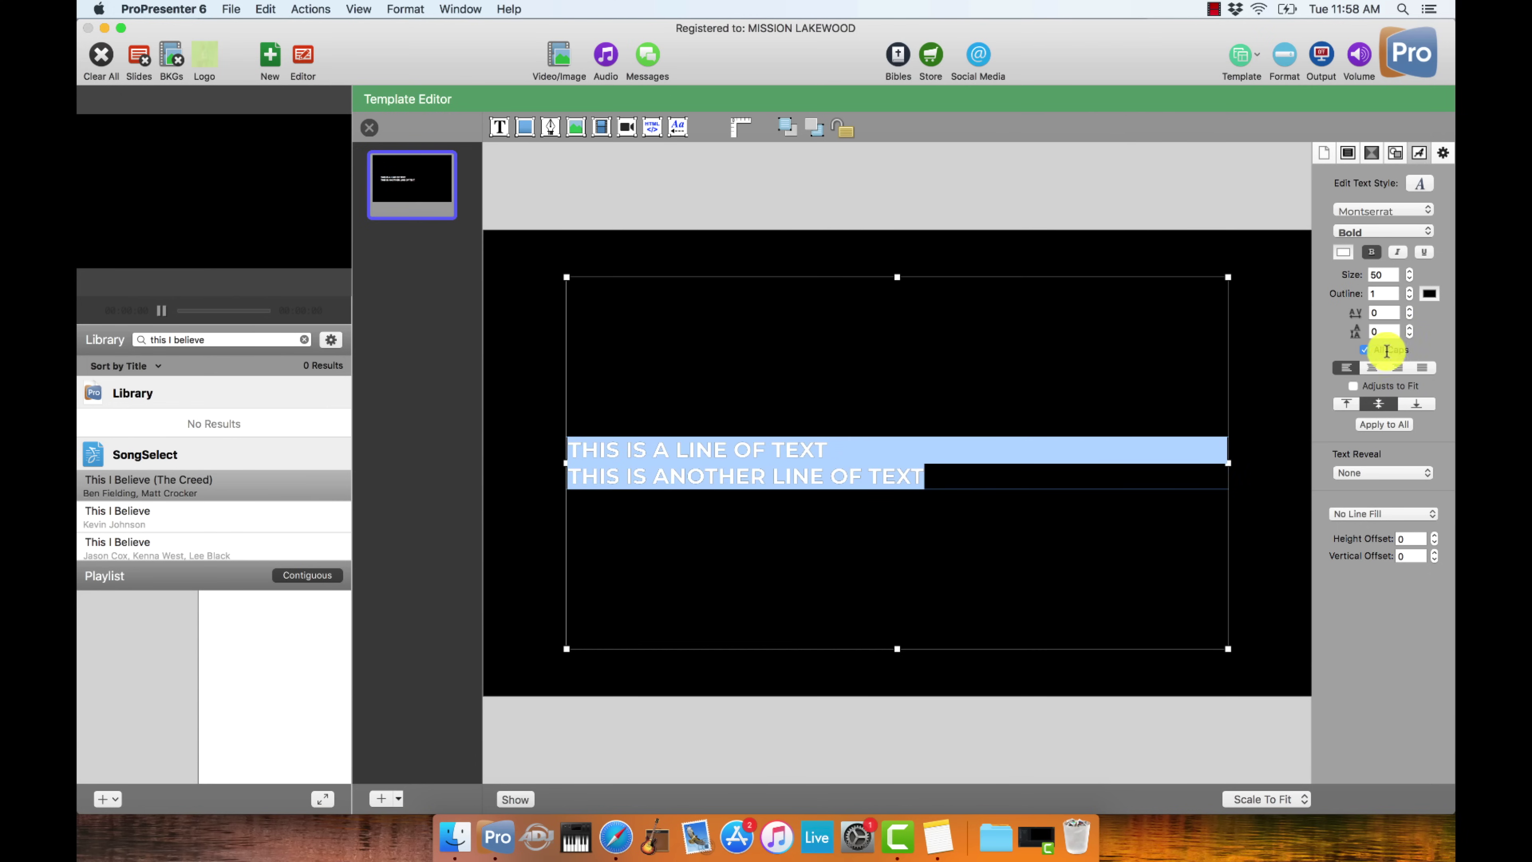
left_click(1372, 367)
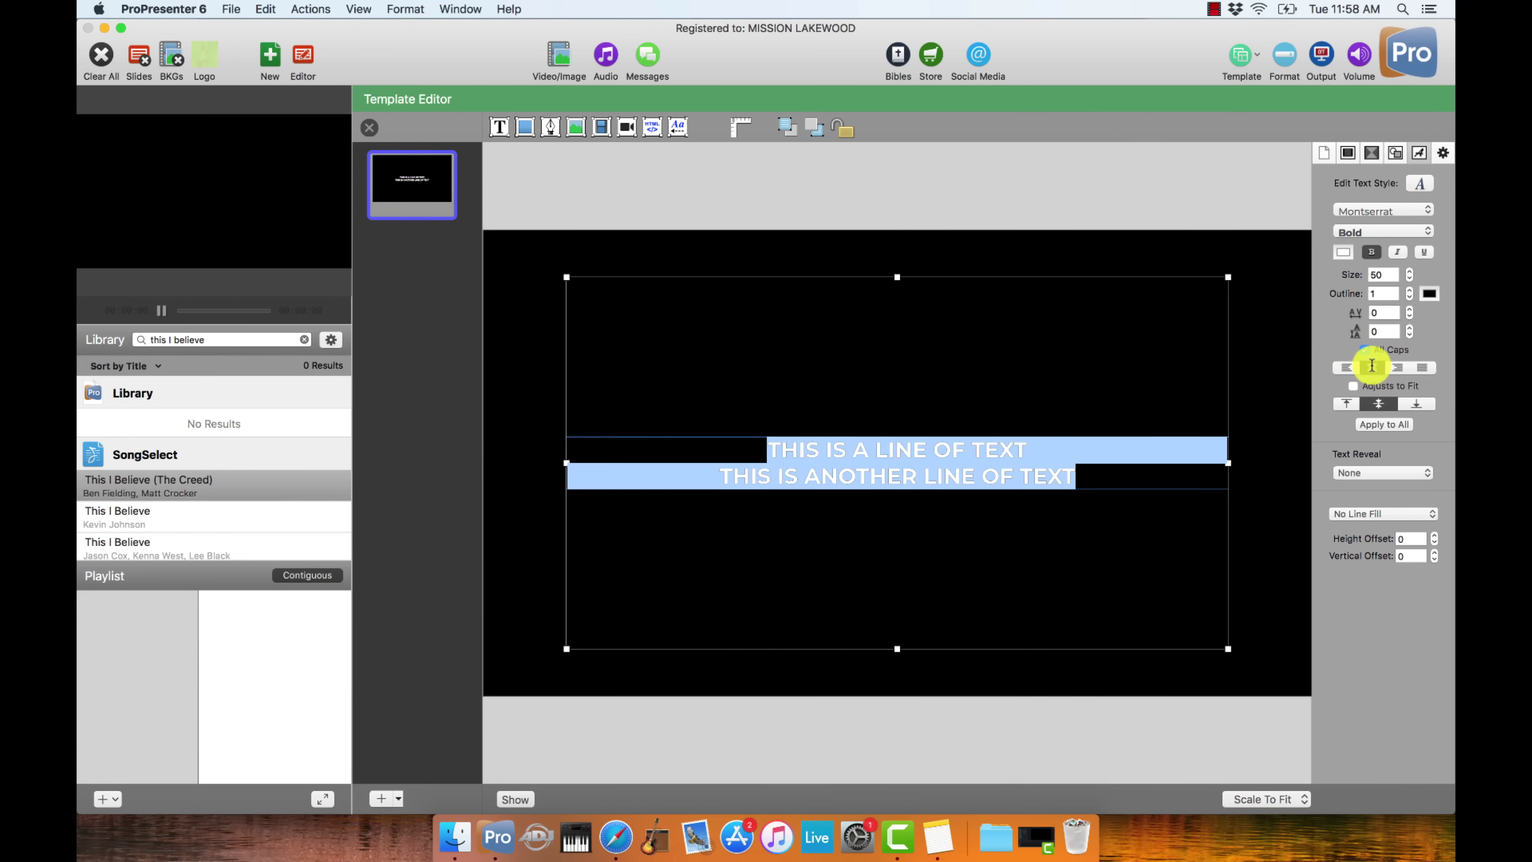
left_click(1347, 404)
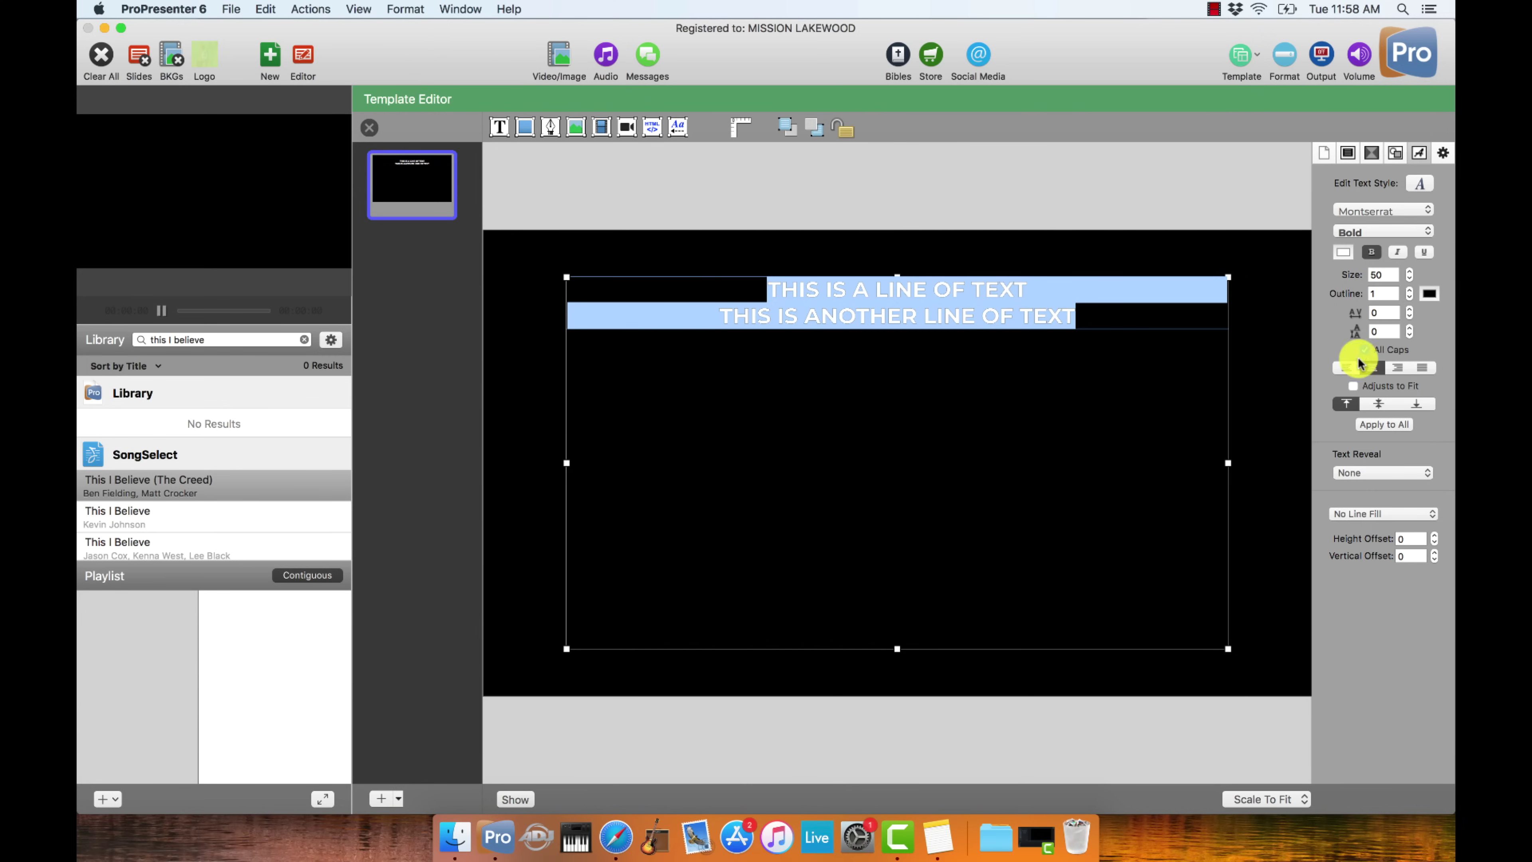
left_click(1275, 428)
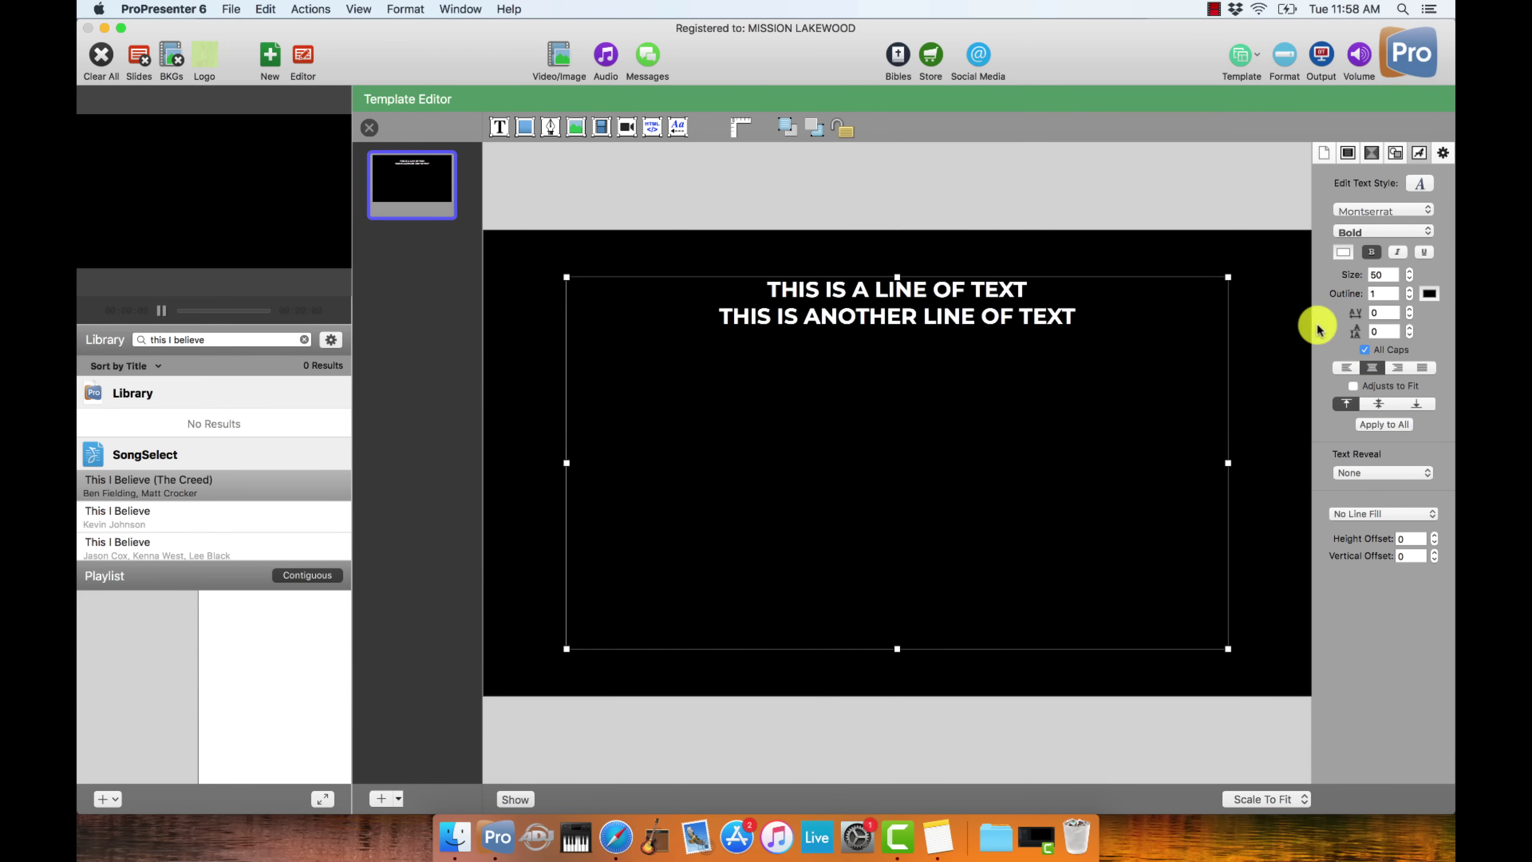
left_click(1409, 271)
- Widen the text box and centre it near the top of the slide
left_click_drag(1228, 648, 1295, 661)
left_click_drag(1087, 506, 1054, 499)
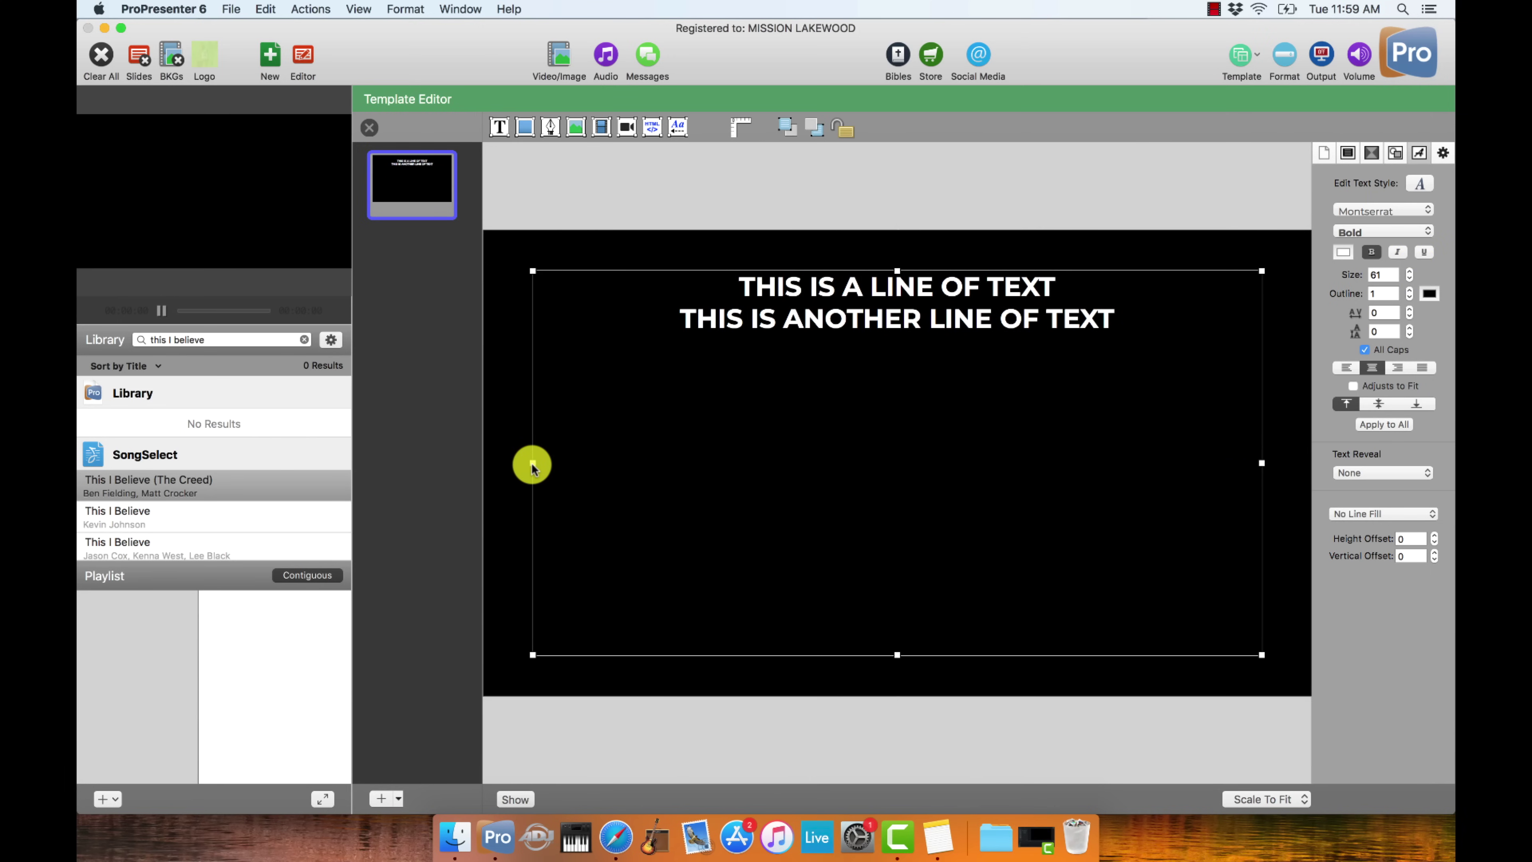
left_click_drag(531, 462, 509, 463)
left_click_drag(841, 411, 856, 408)
left_click_drag(897, 271, 895, 248)
left_click(1020, 239)
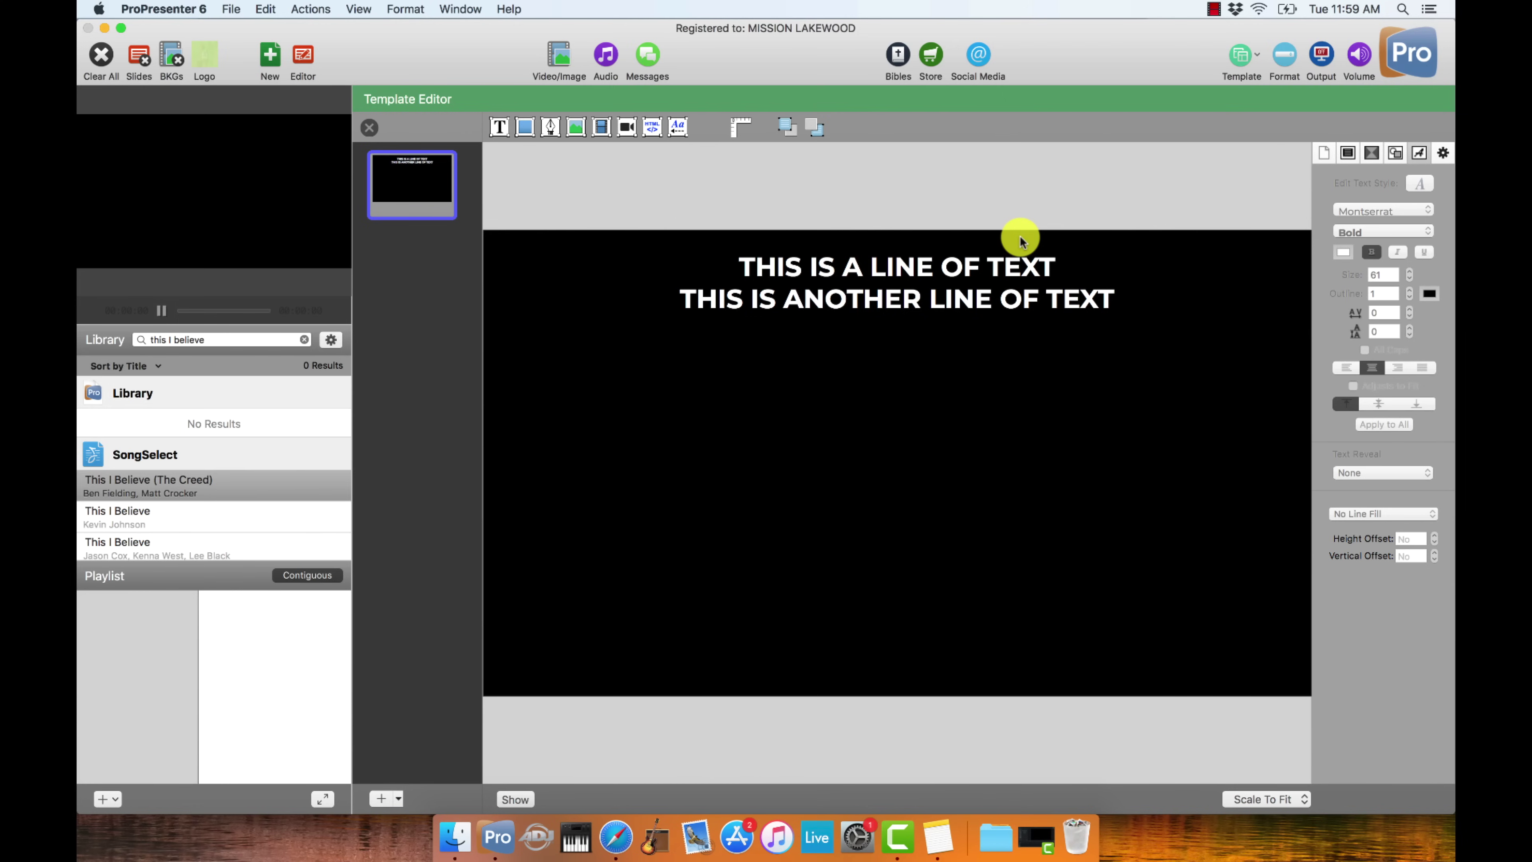
- Close the Template Editor and apply Template 1 from the Test Template group
left_click(366, 127)
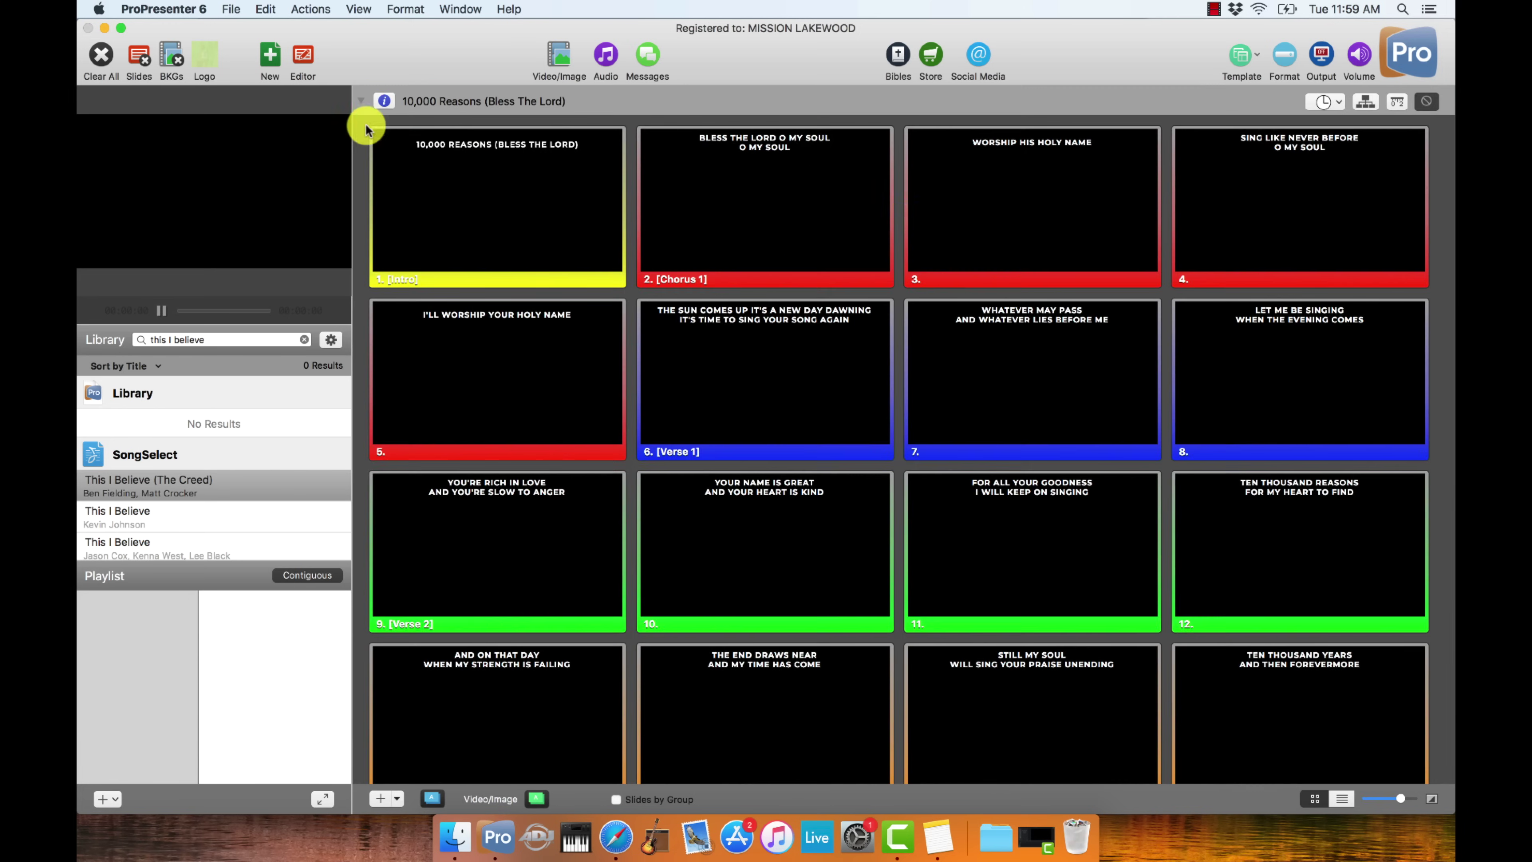
left_click(1242, 58)
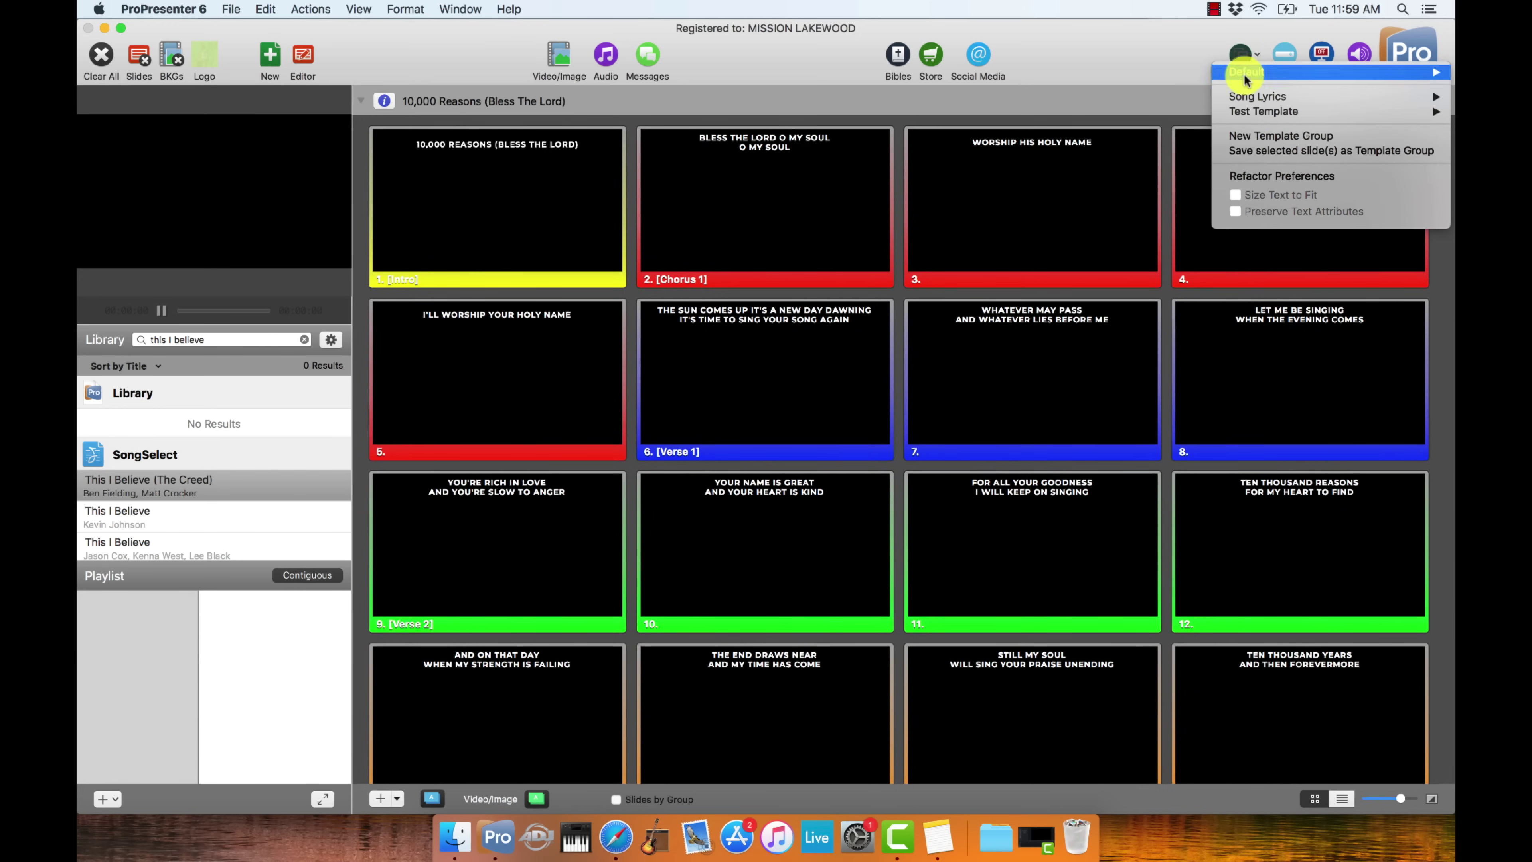
mouse_move(1254, 112)
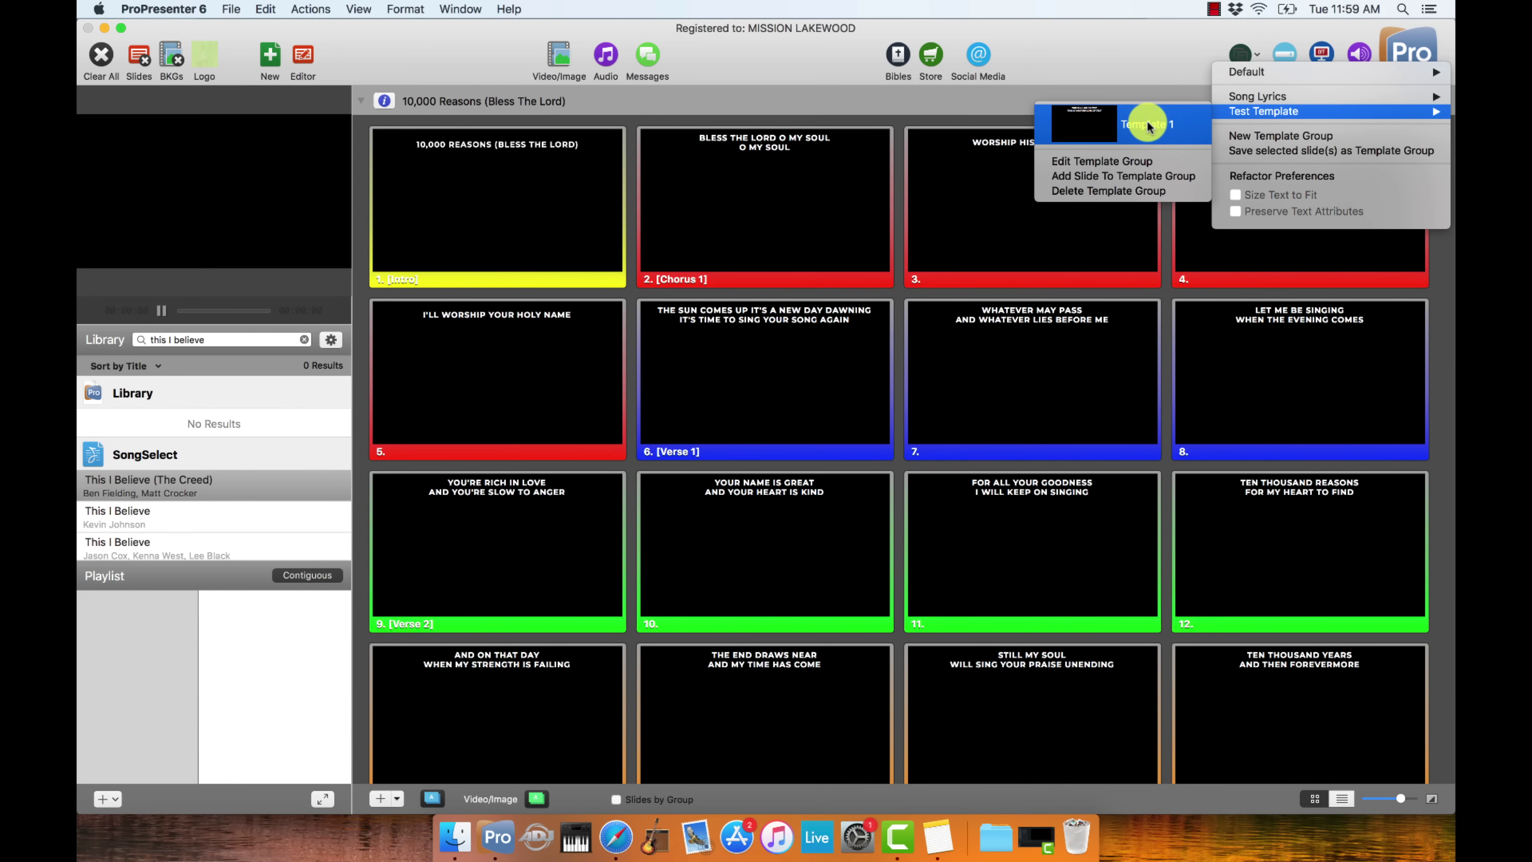
left_click(1156, 127)
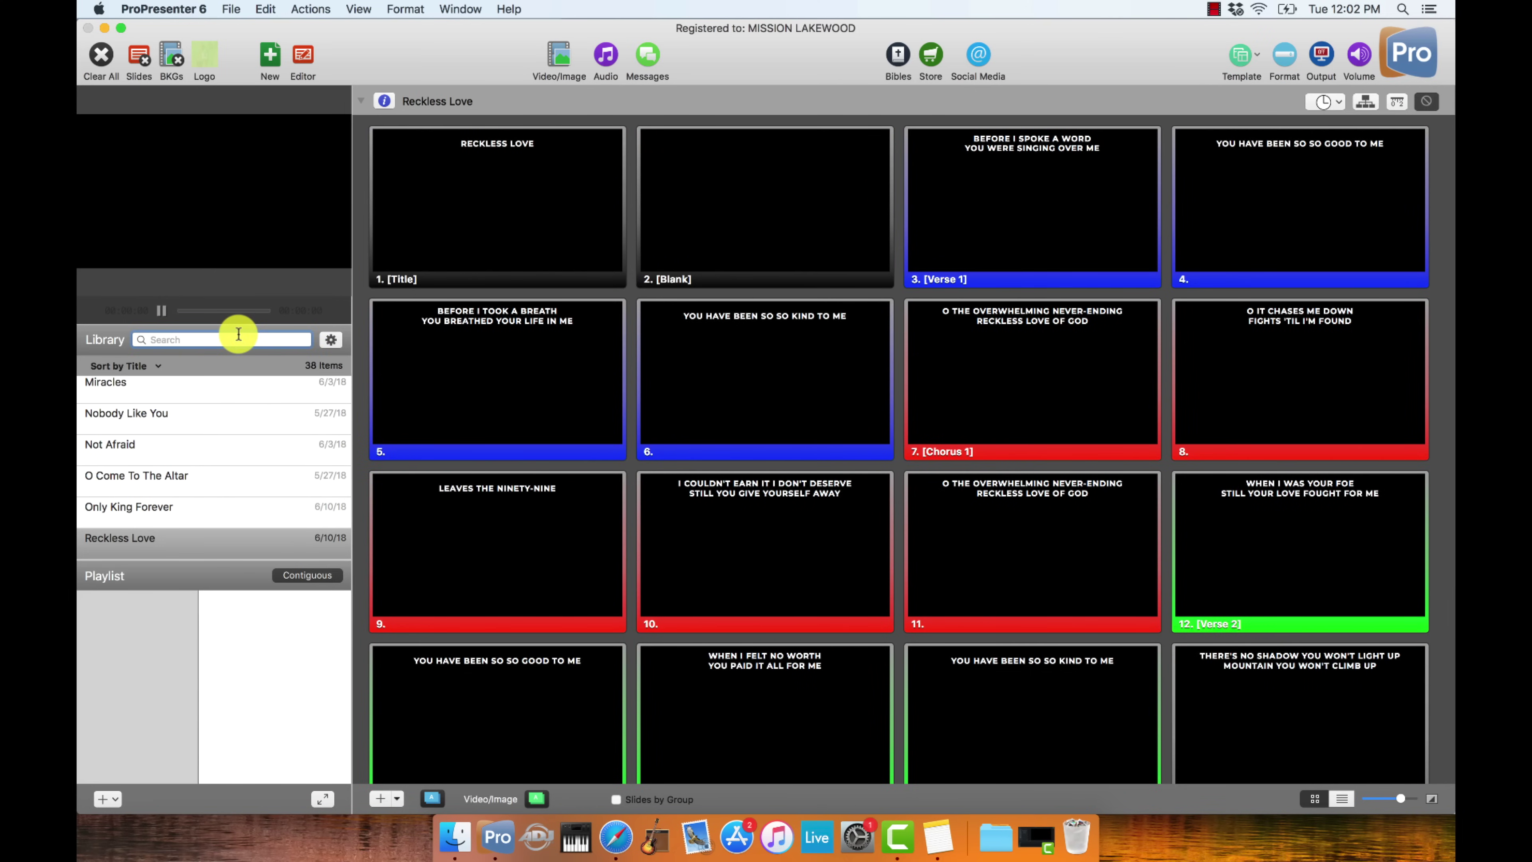
- Import This I Believe (The Creed) from SongSelect using Line Break splitting and Template 1
type("this i believe")
left_click(215, 492)
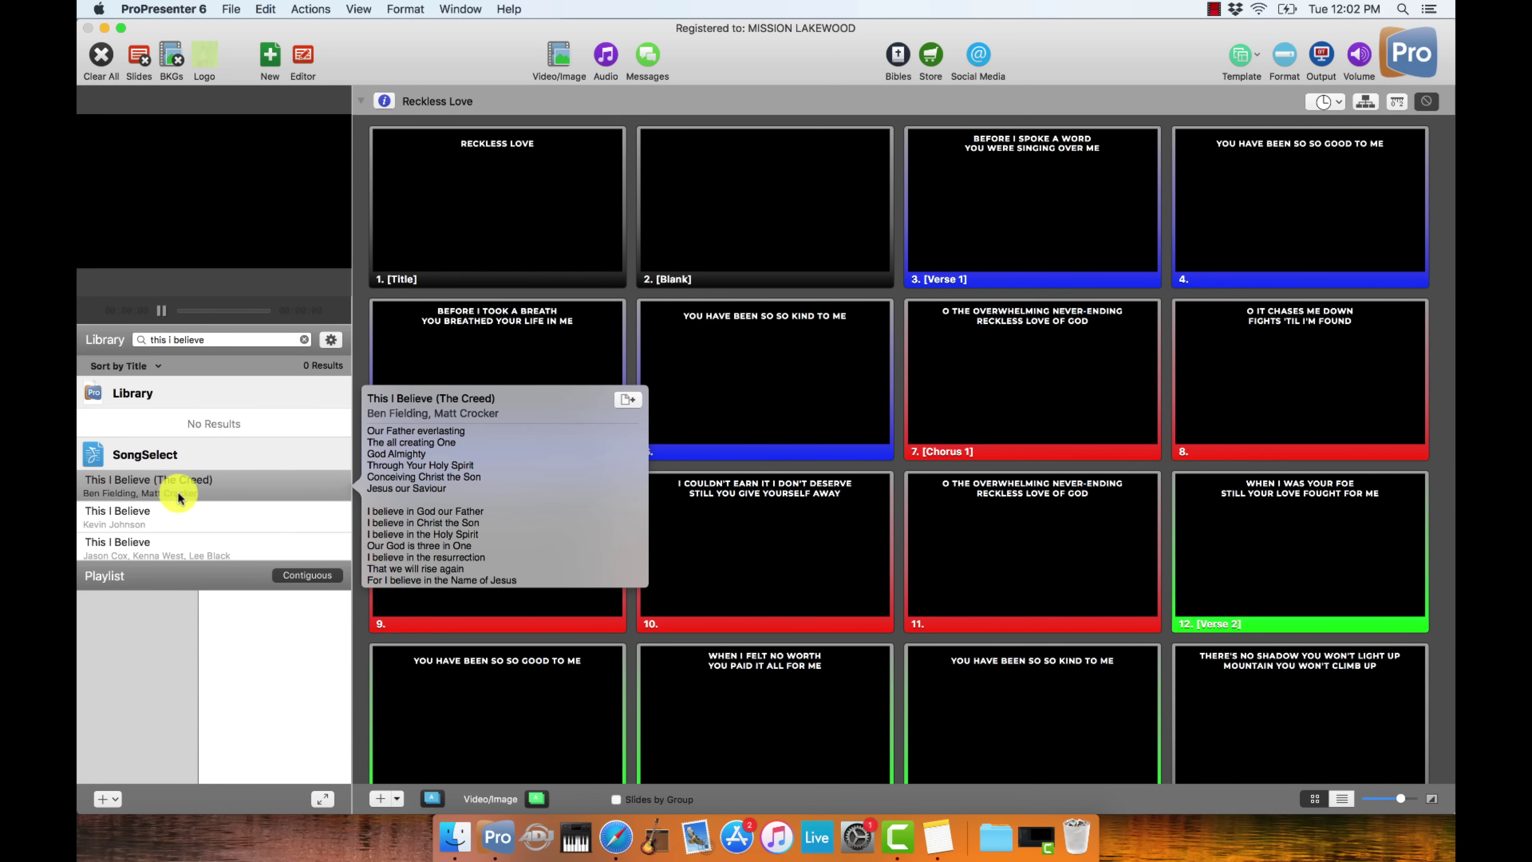
left_click(627, 399)
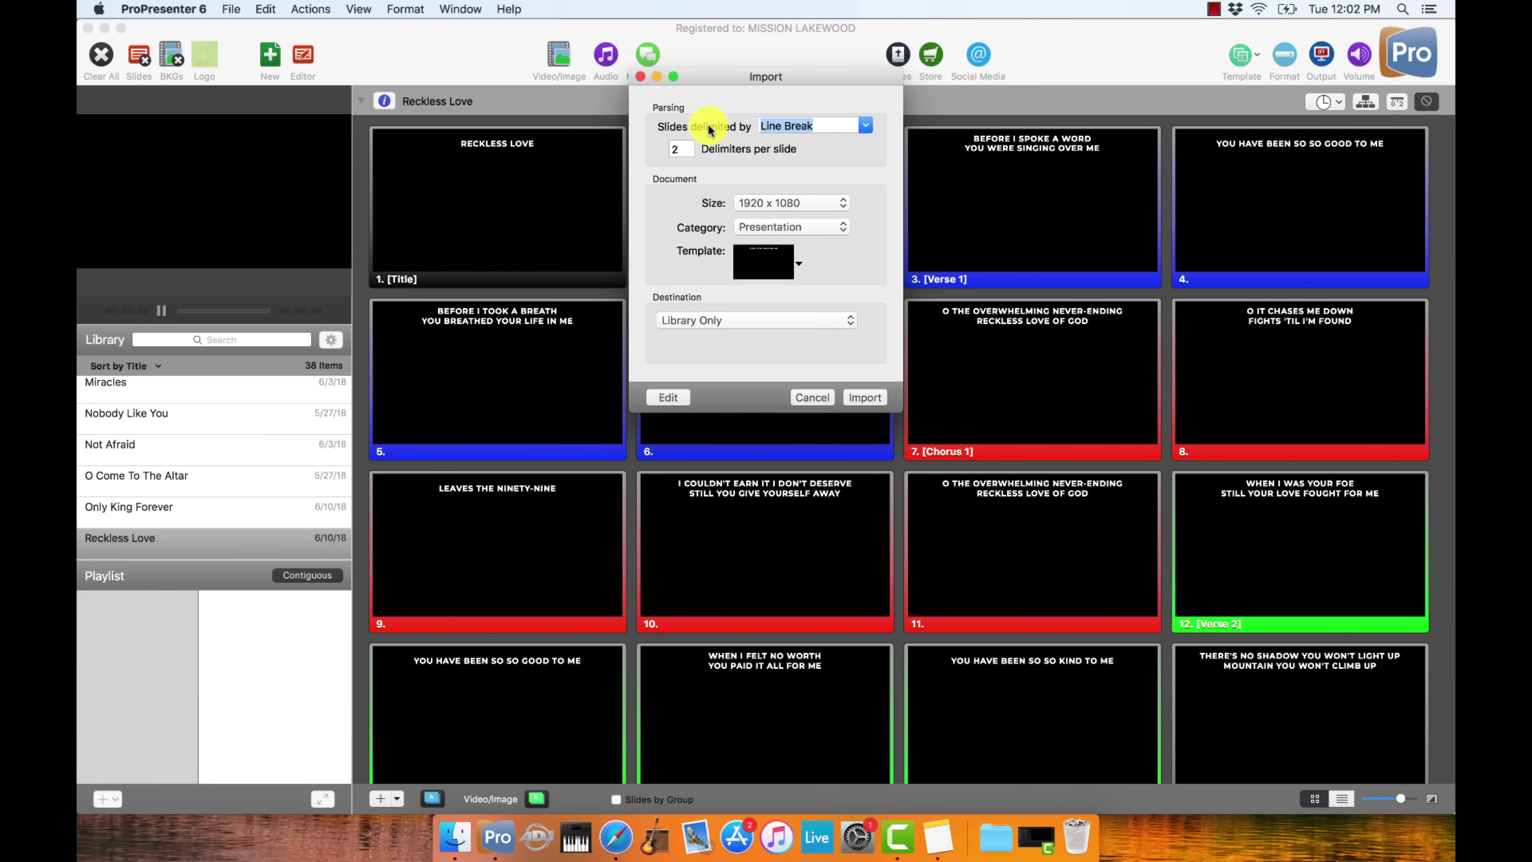
left_click(867, 125)
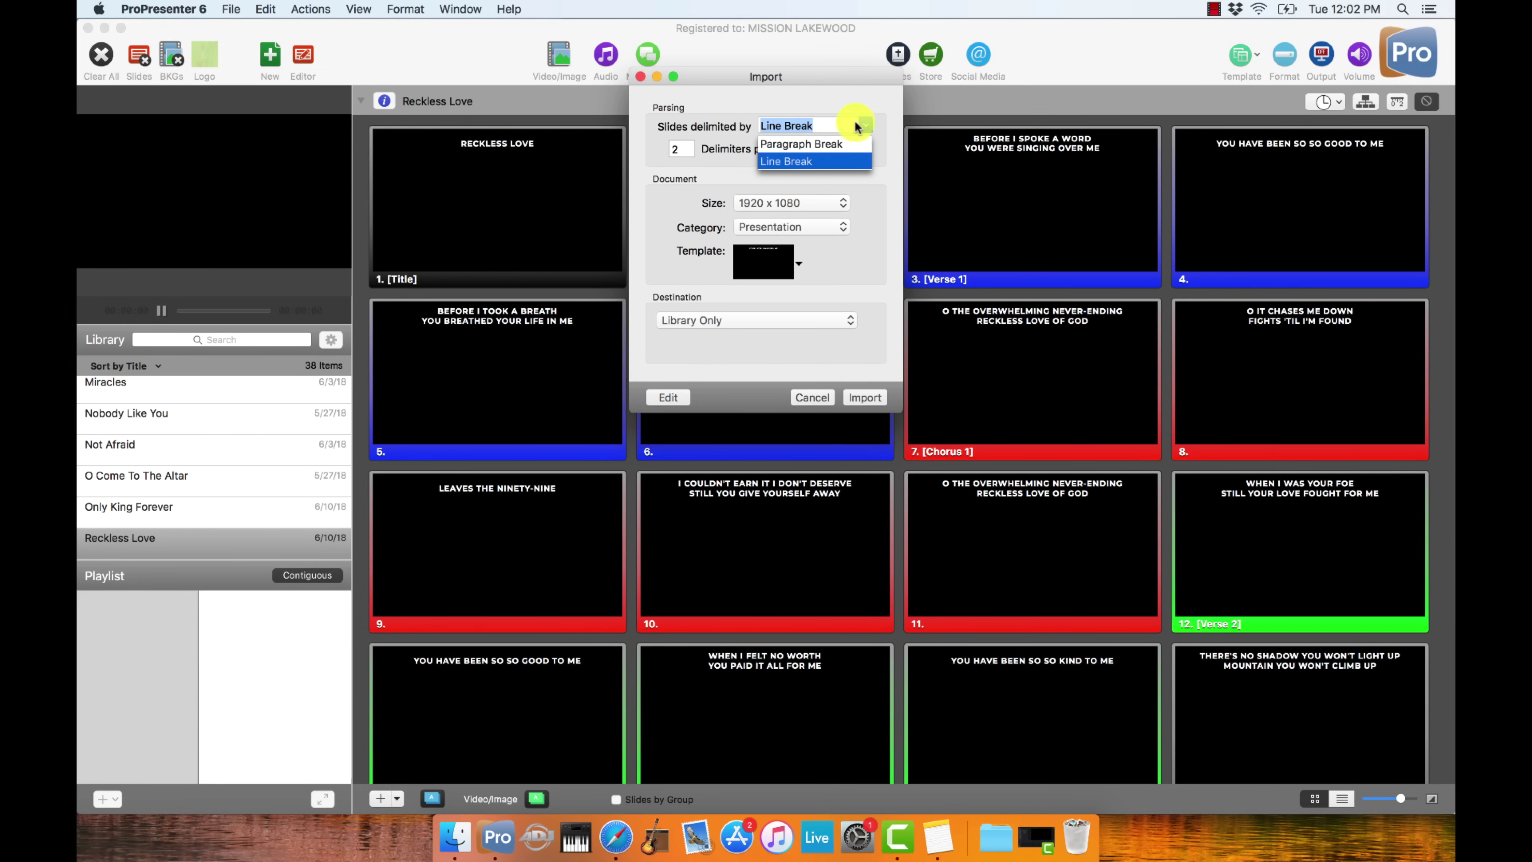
left_click(831, 107)
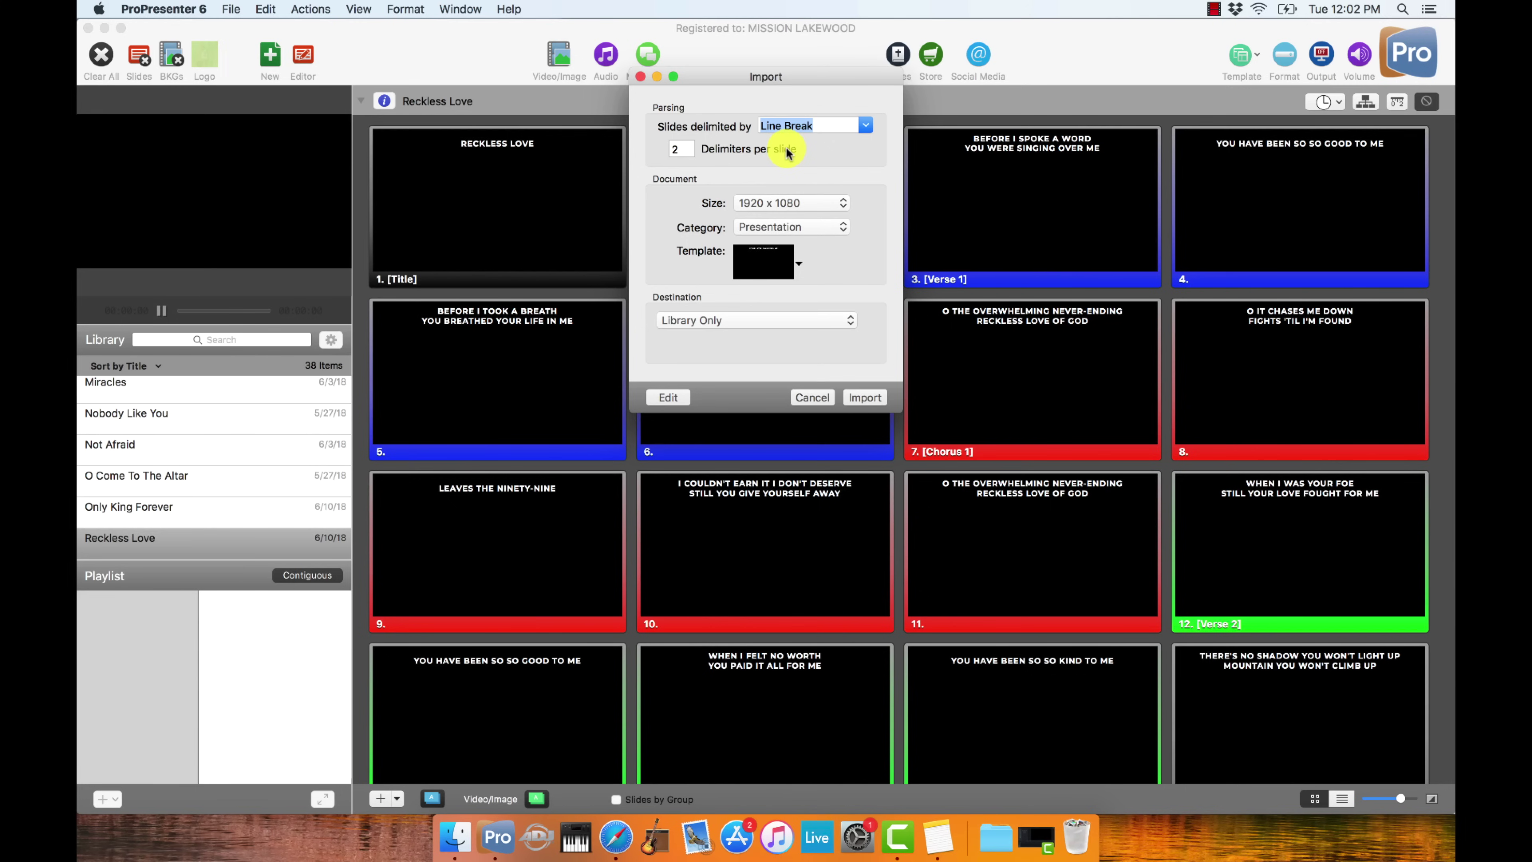
left_click(762, 275)
mouse_move(929, 314)
left_click(1006, 335)
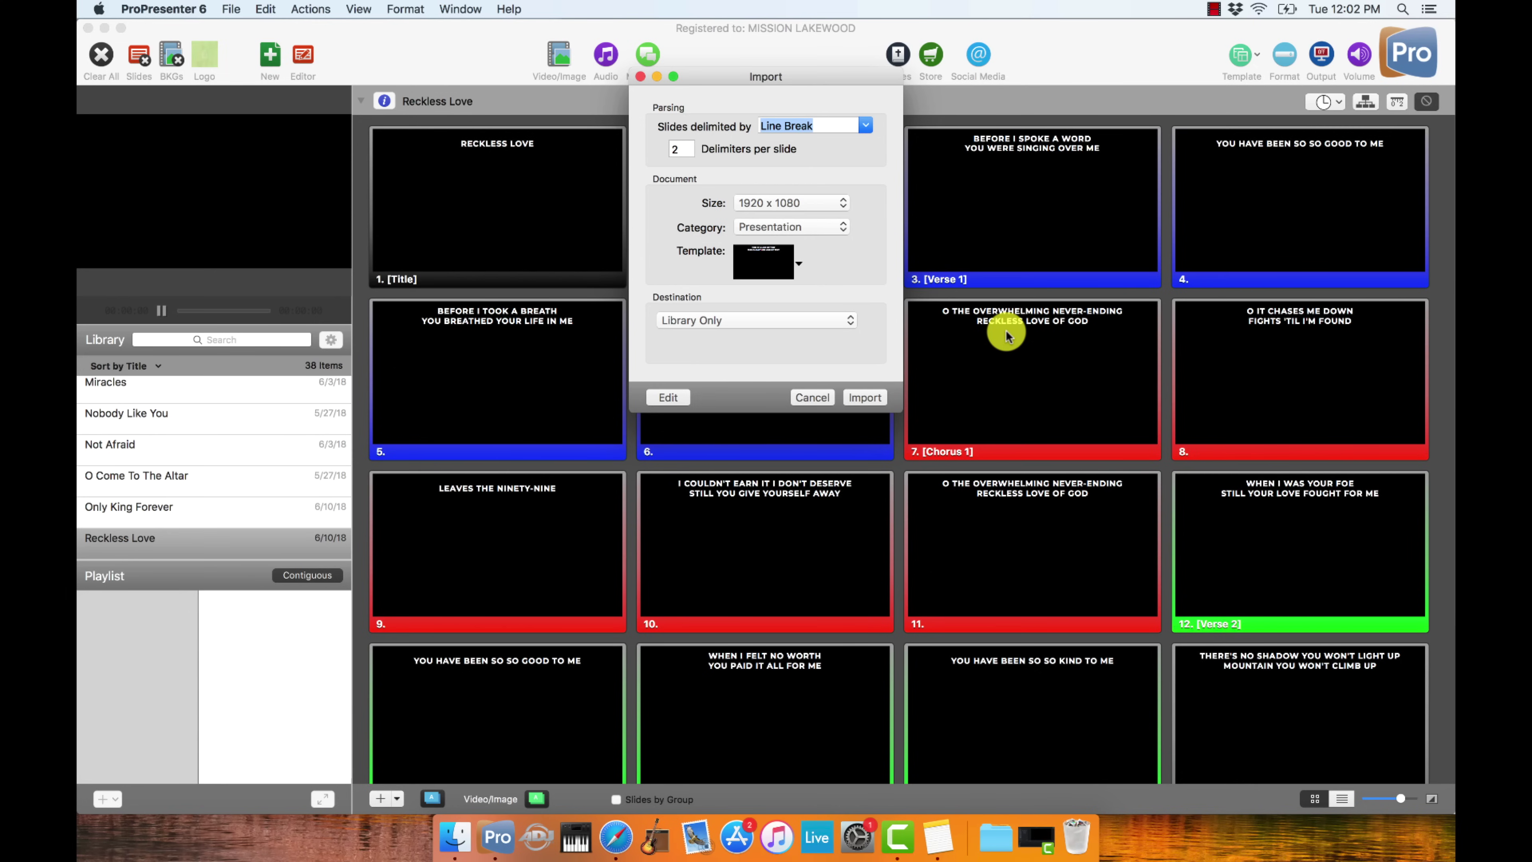
left_click(865, 397)
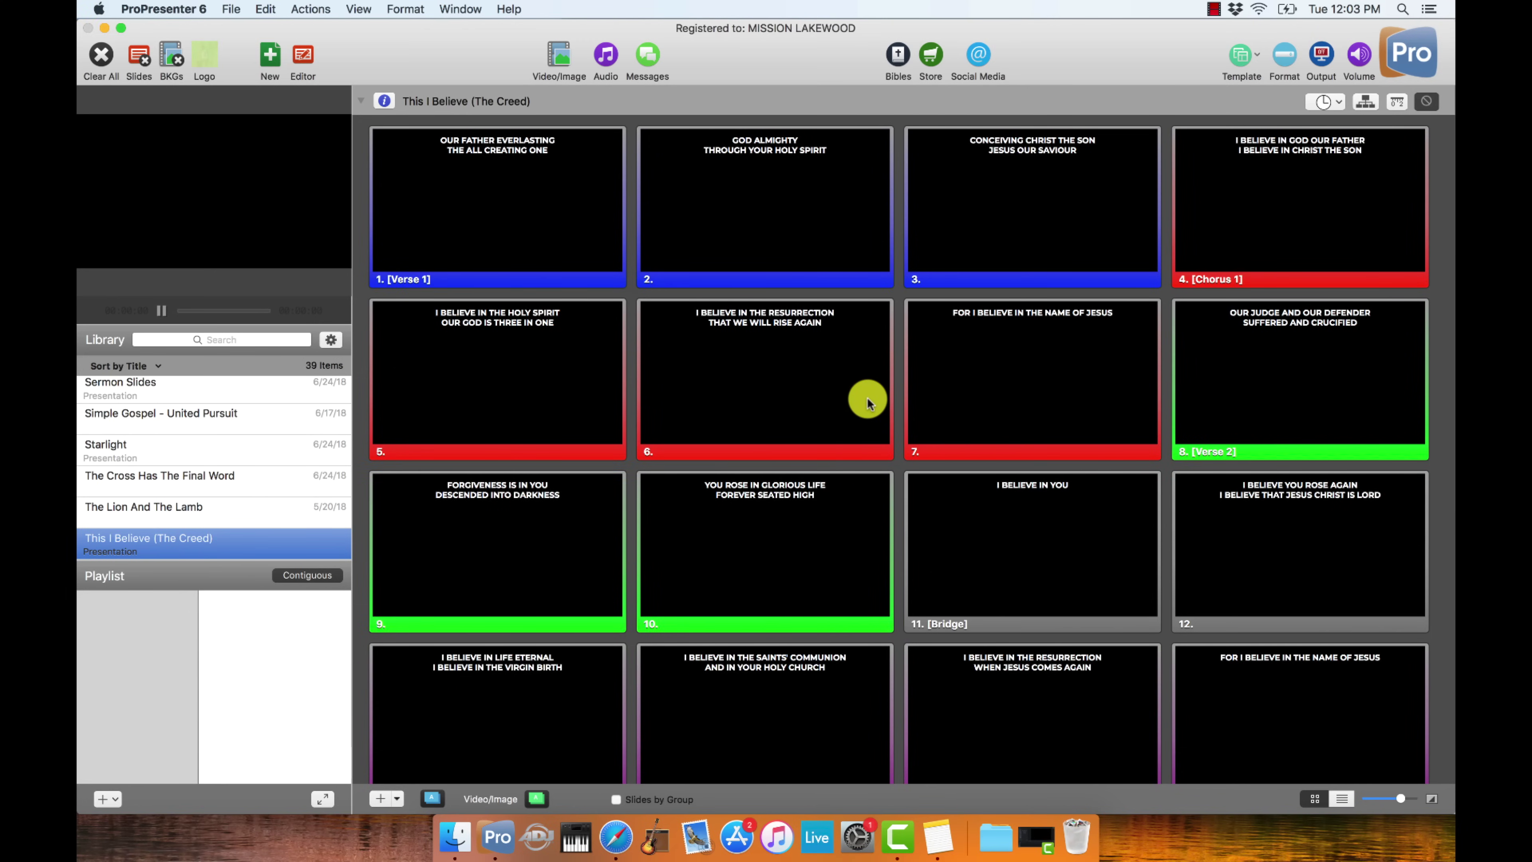
- In Safari's Google results, select the song lyrics starting from 'Our Father everlasting'
left_click(615, 836)
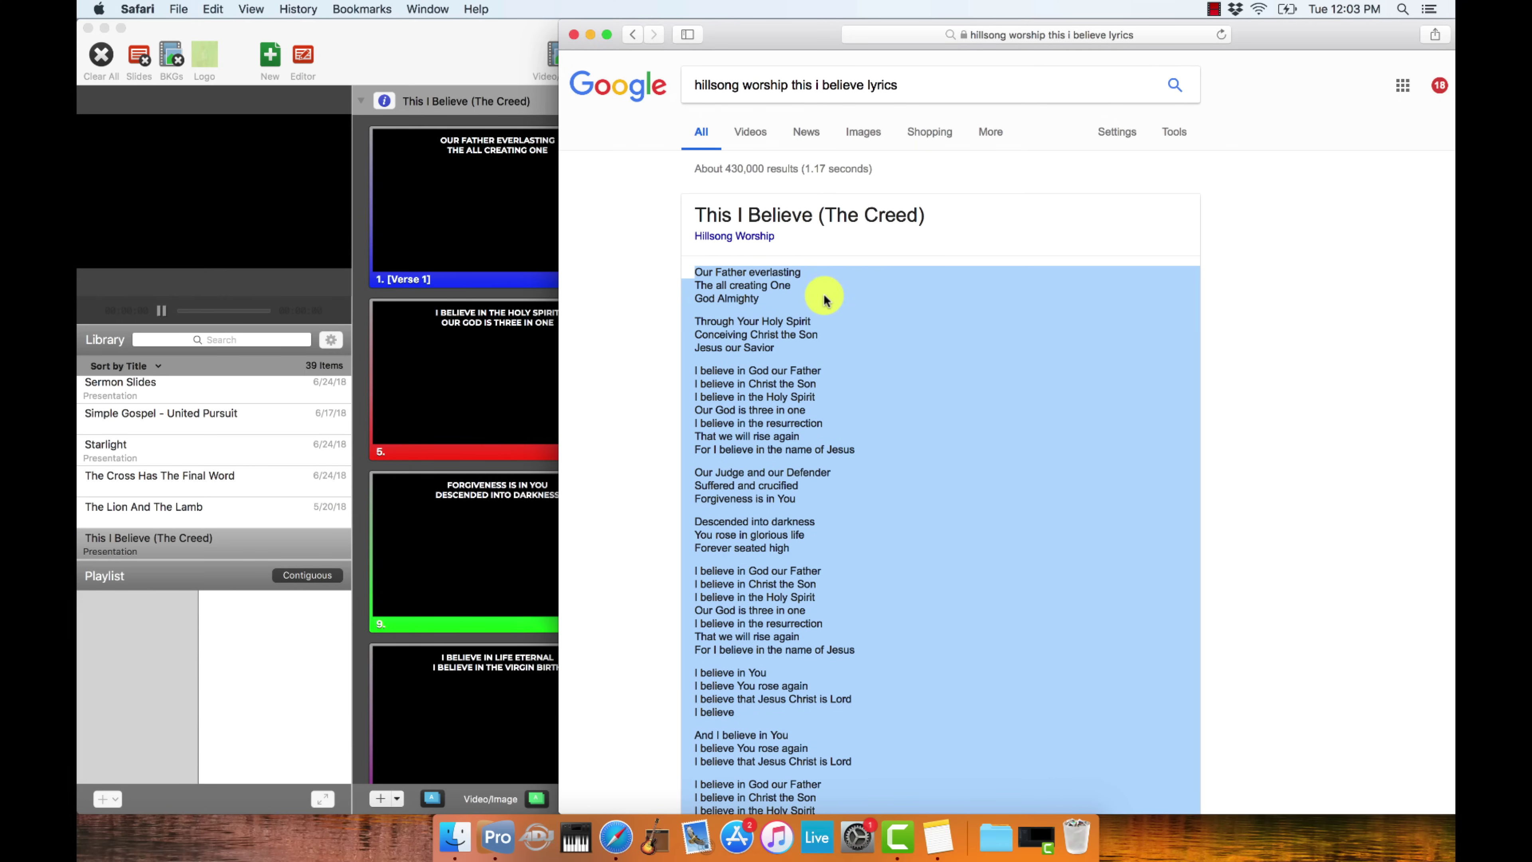
left_click(697, 301)
left_click_drag(695, 271, 863, 610)
scroll(859, 621, "down", 12)
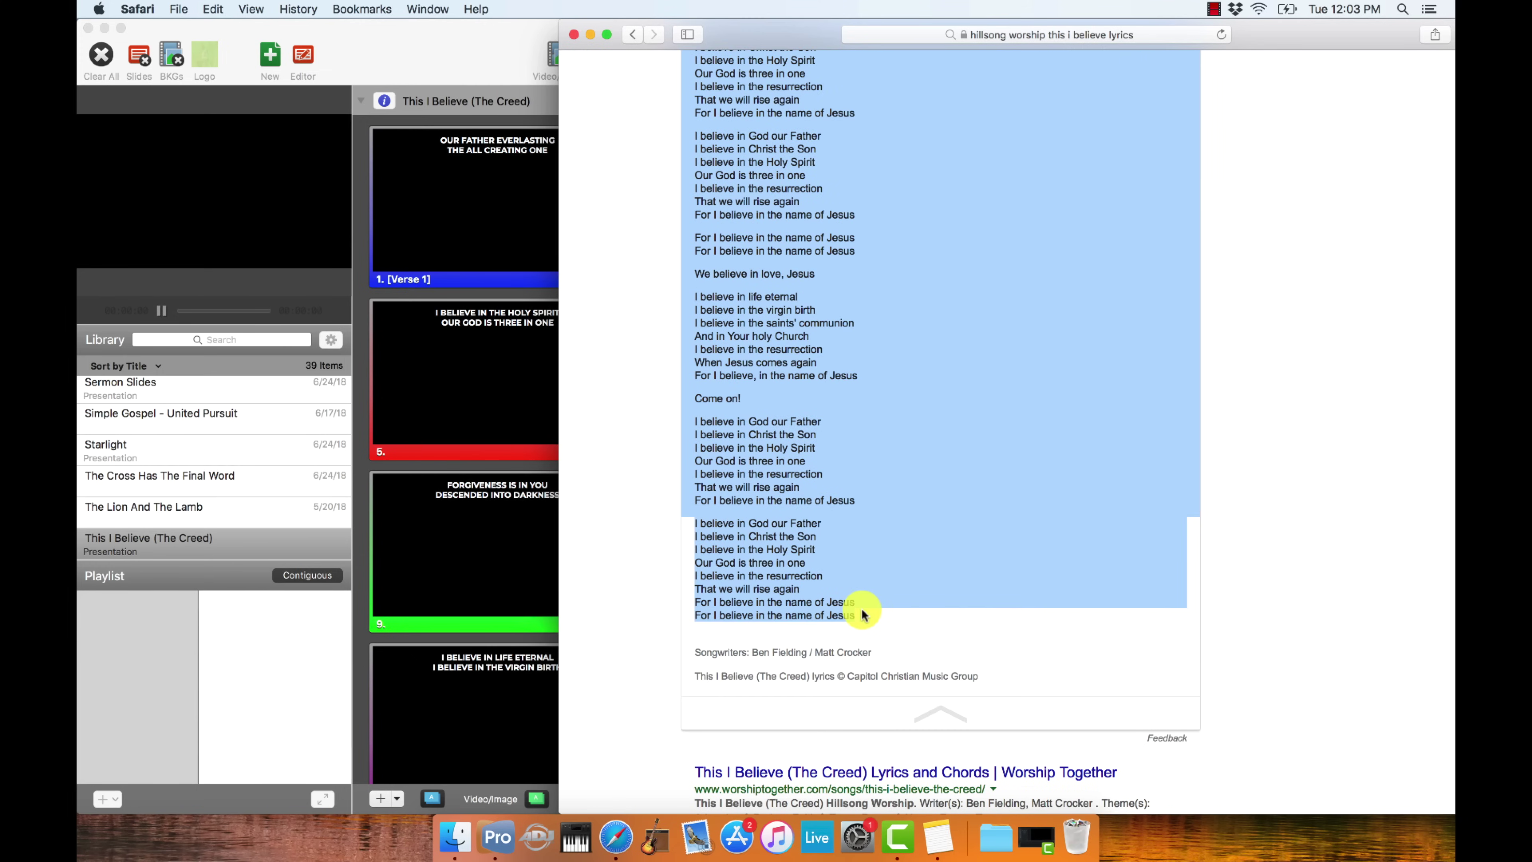
- Copy the lyrics from Safari and import them into ProPresenter as slides from the clipboard
key("super+c")
left_click(391, 77)
left_click(231, 8)
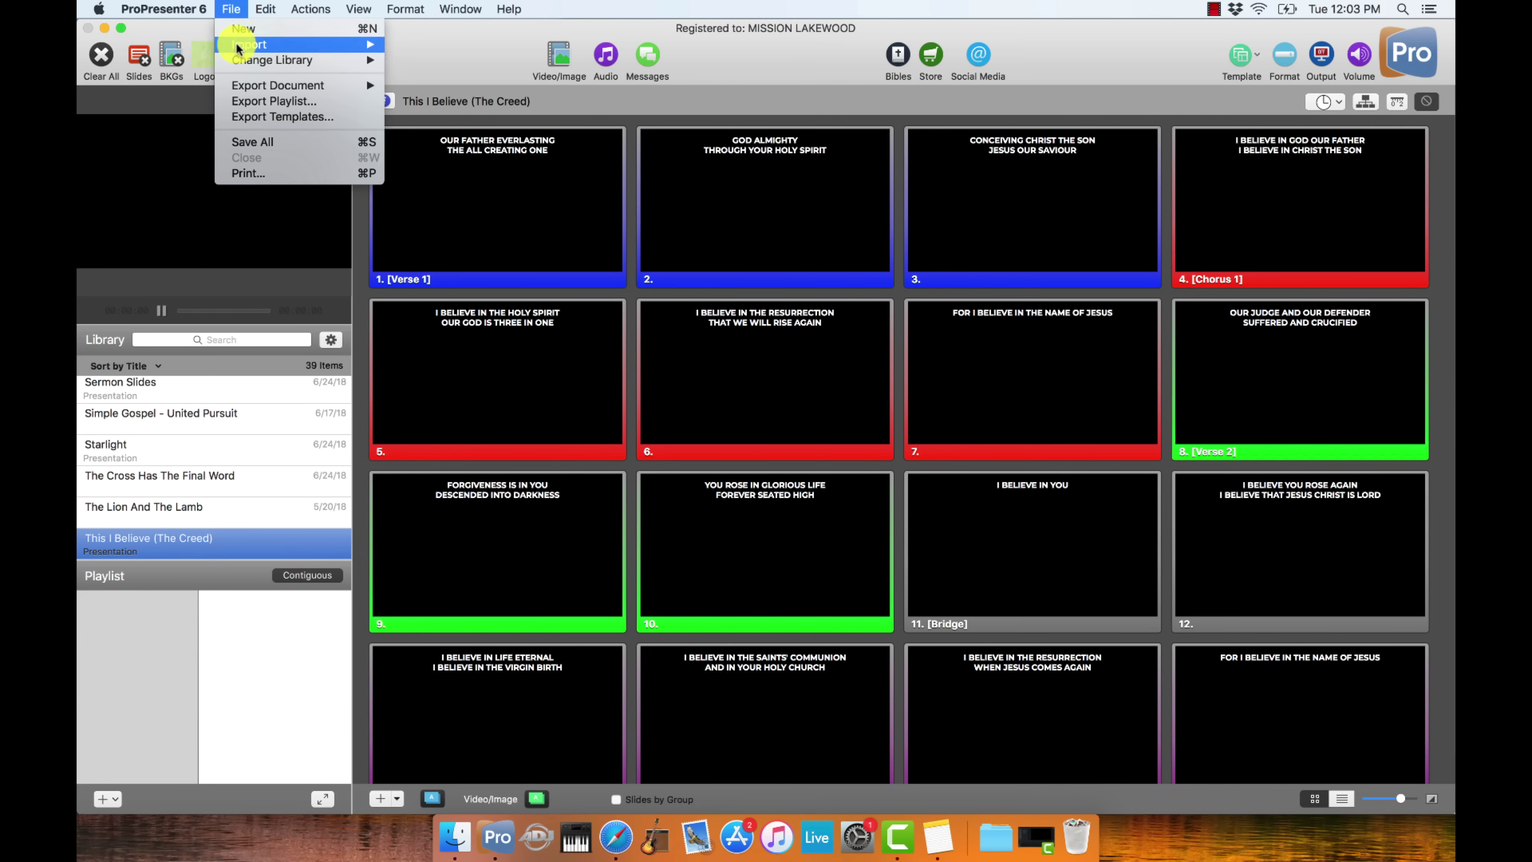
mouse_move(256, 47)
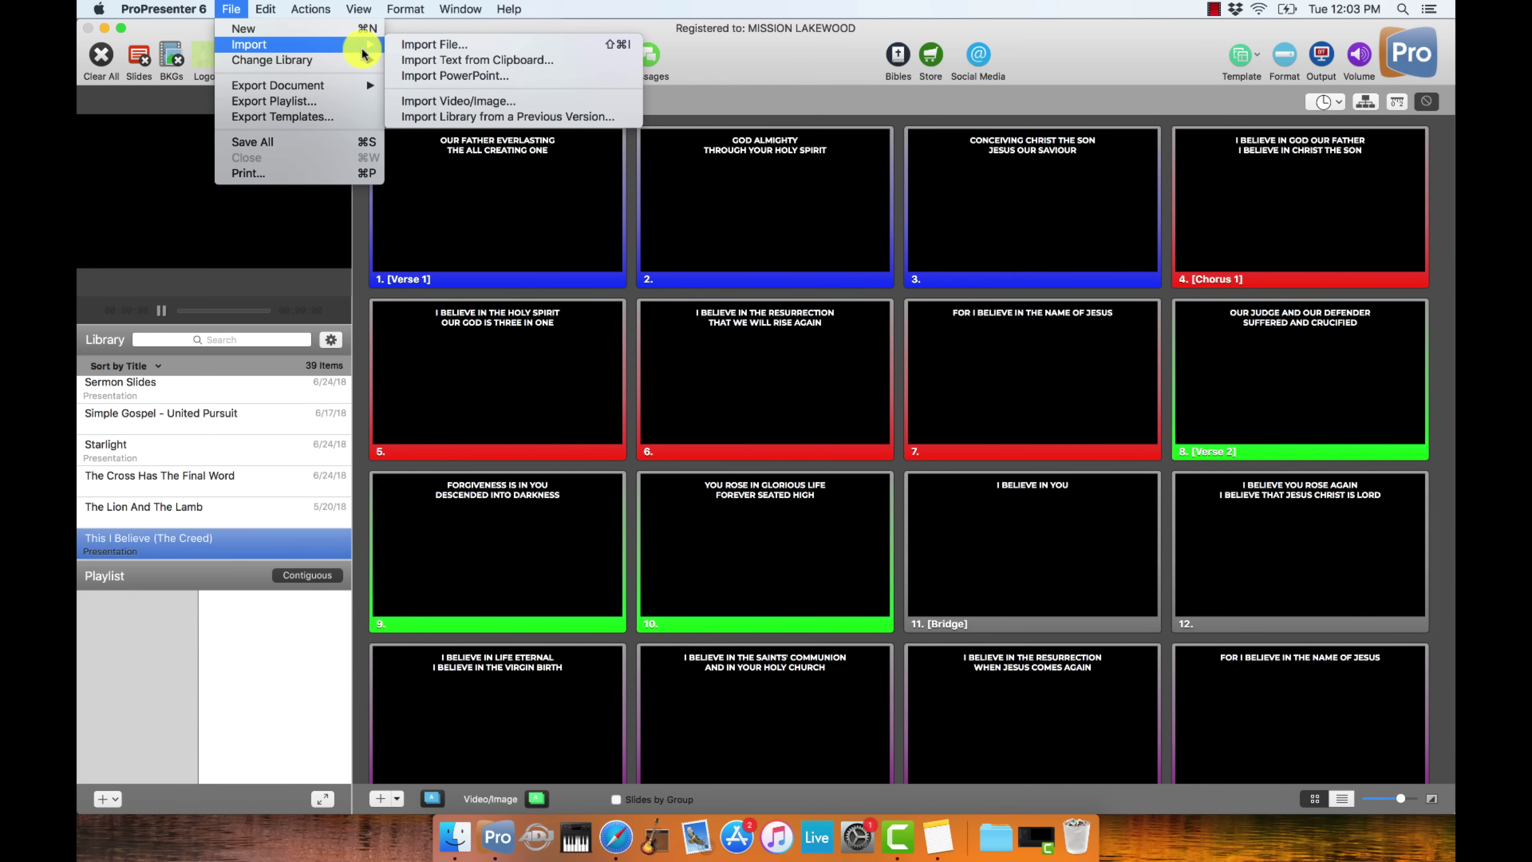
left_click(442, 60)
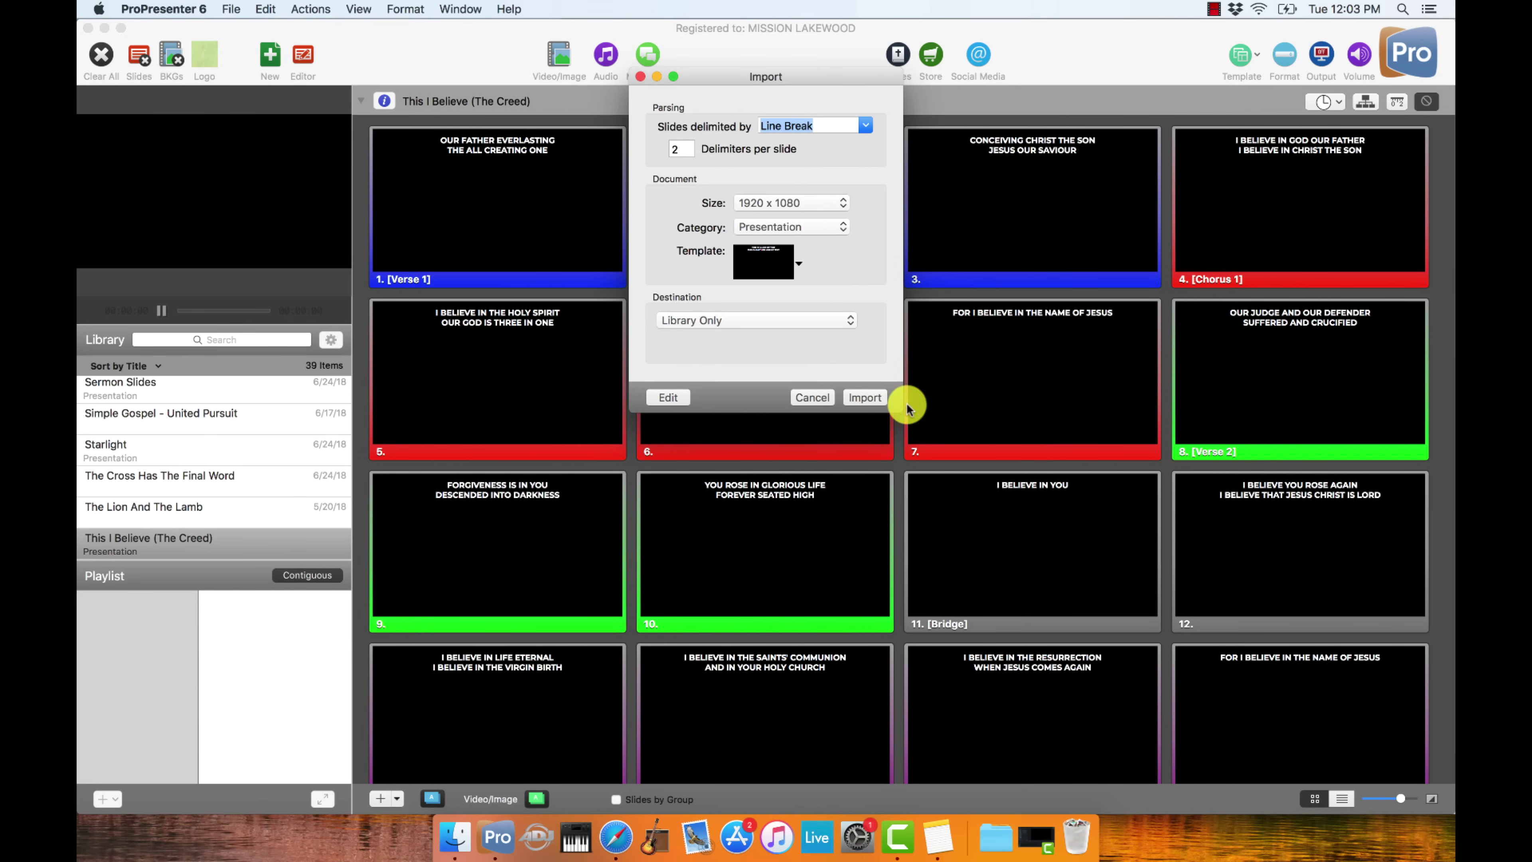
left_click(859, 398)
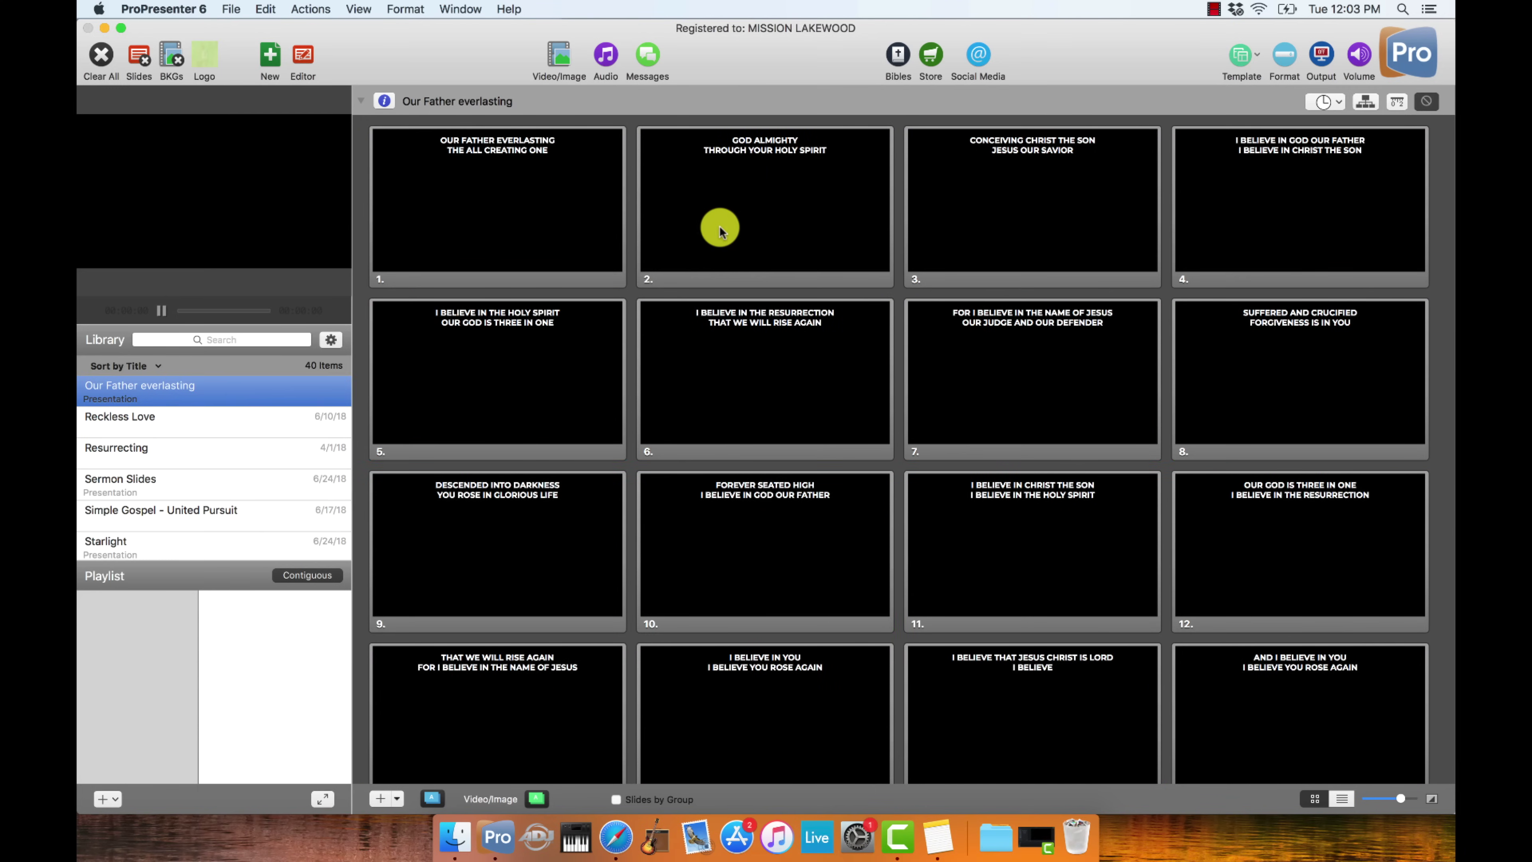
- Open the This I Believe (The Creed) presentation and review its slides
scroll(885, 450, "down", 10)
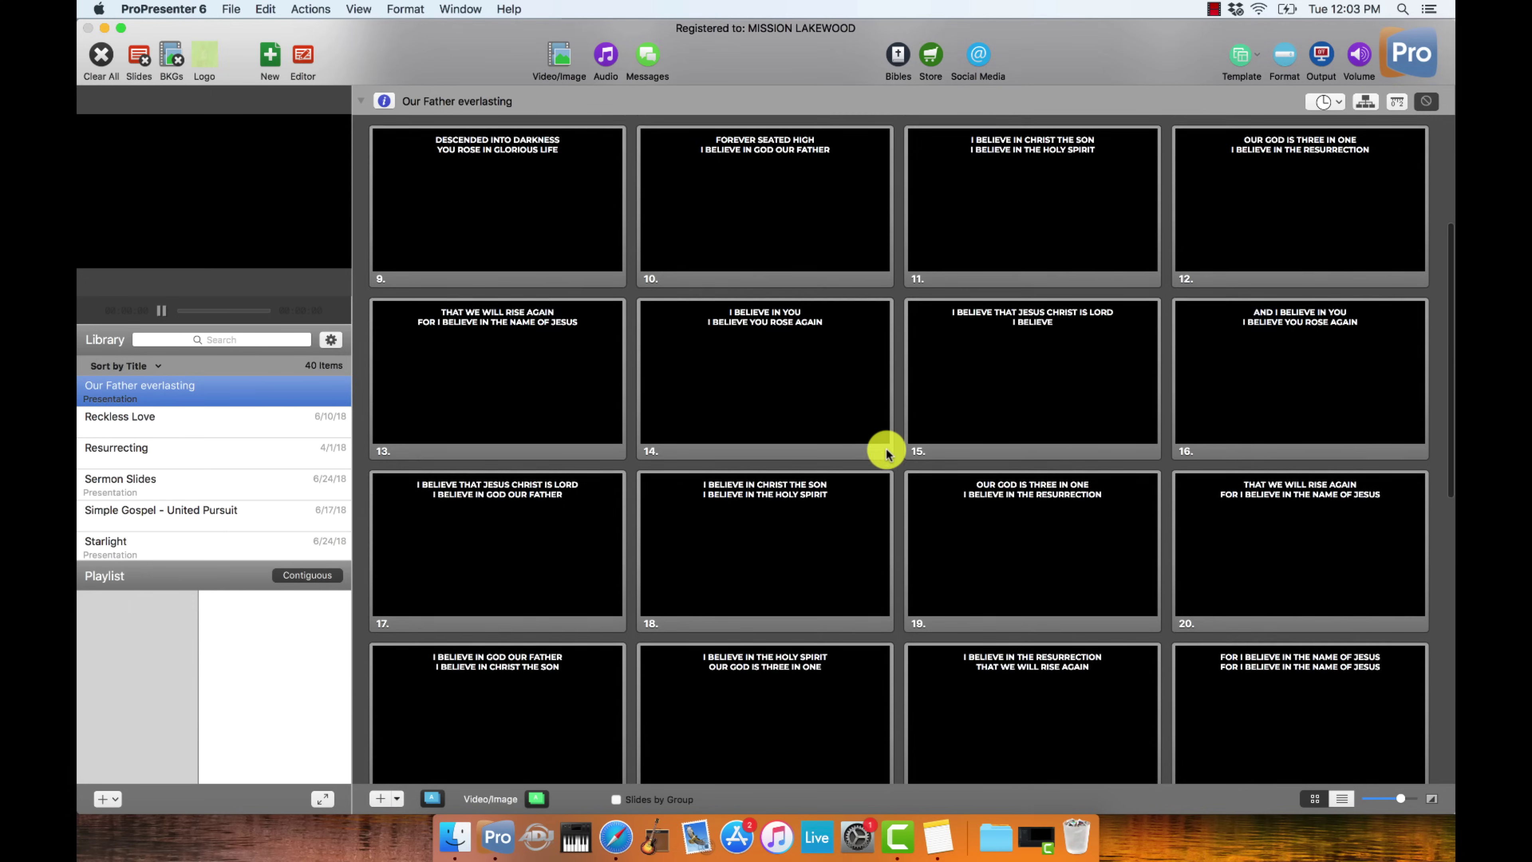
scroll(884, 449, "up", 10)
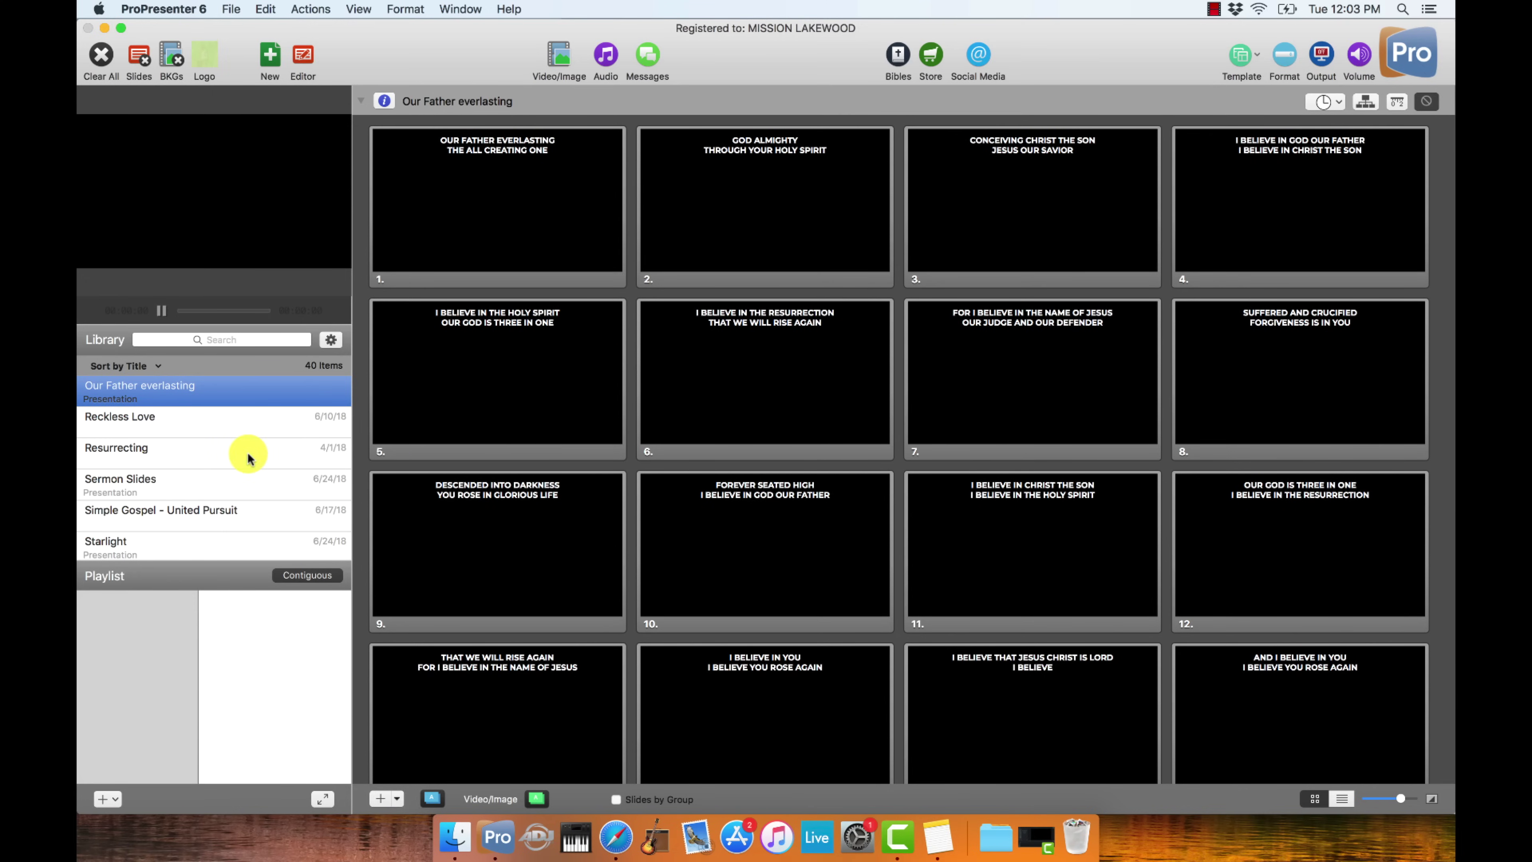
scroll(247, 458, "down", 5)
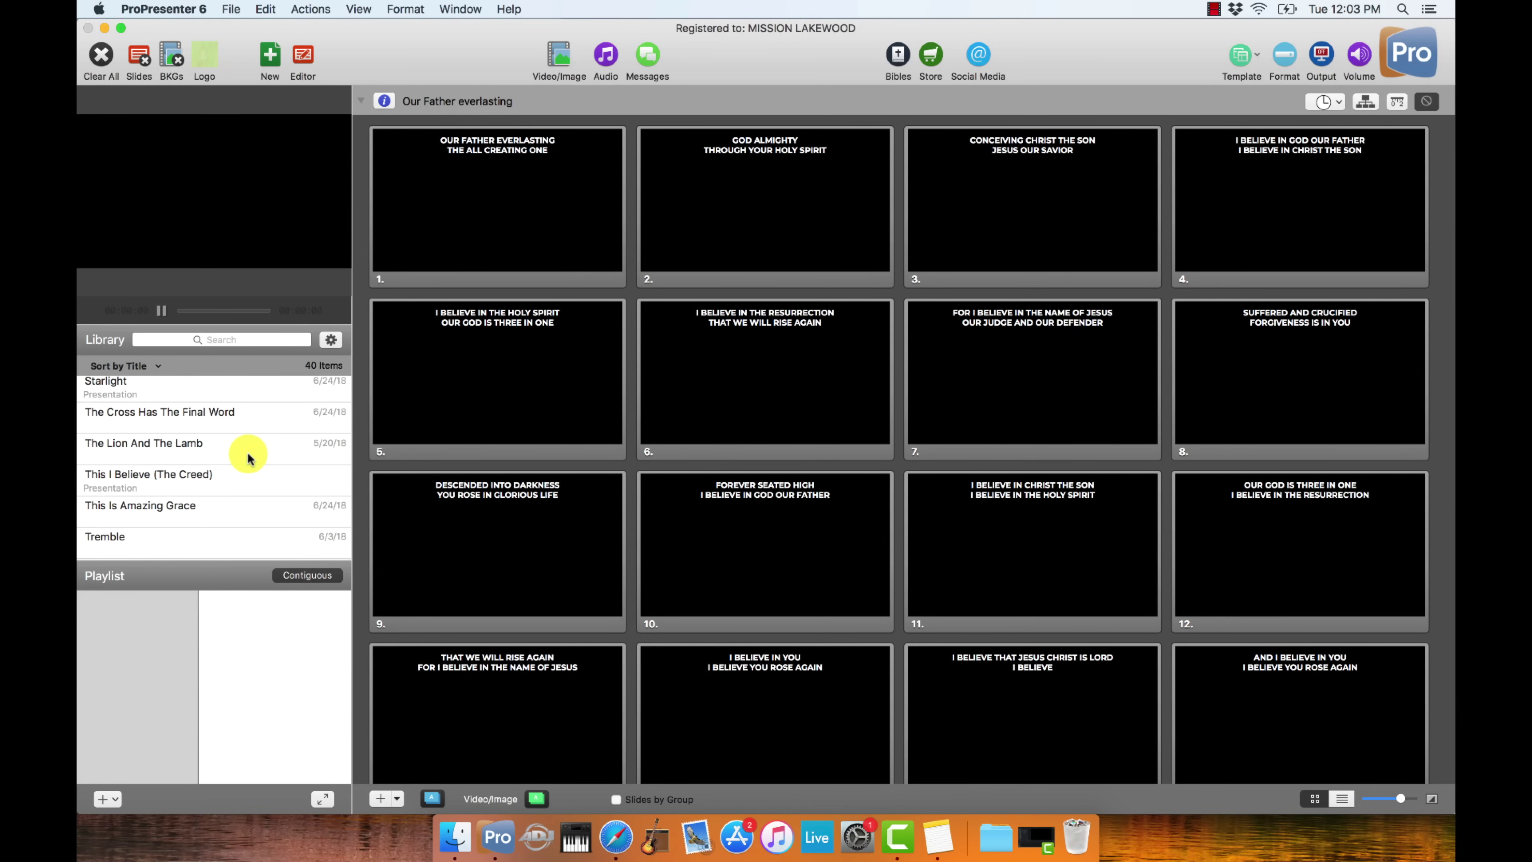
left_click(247, 479)
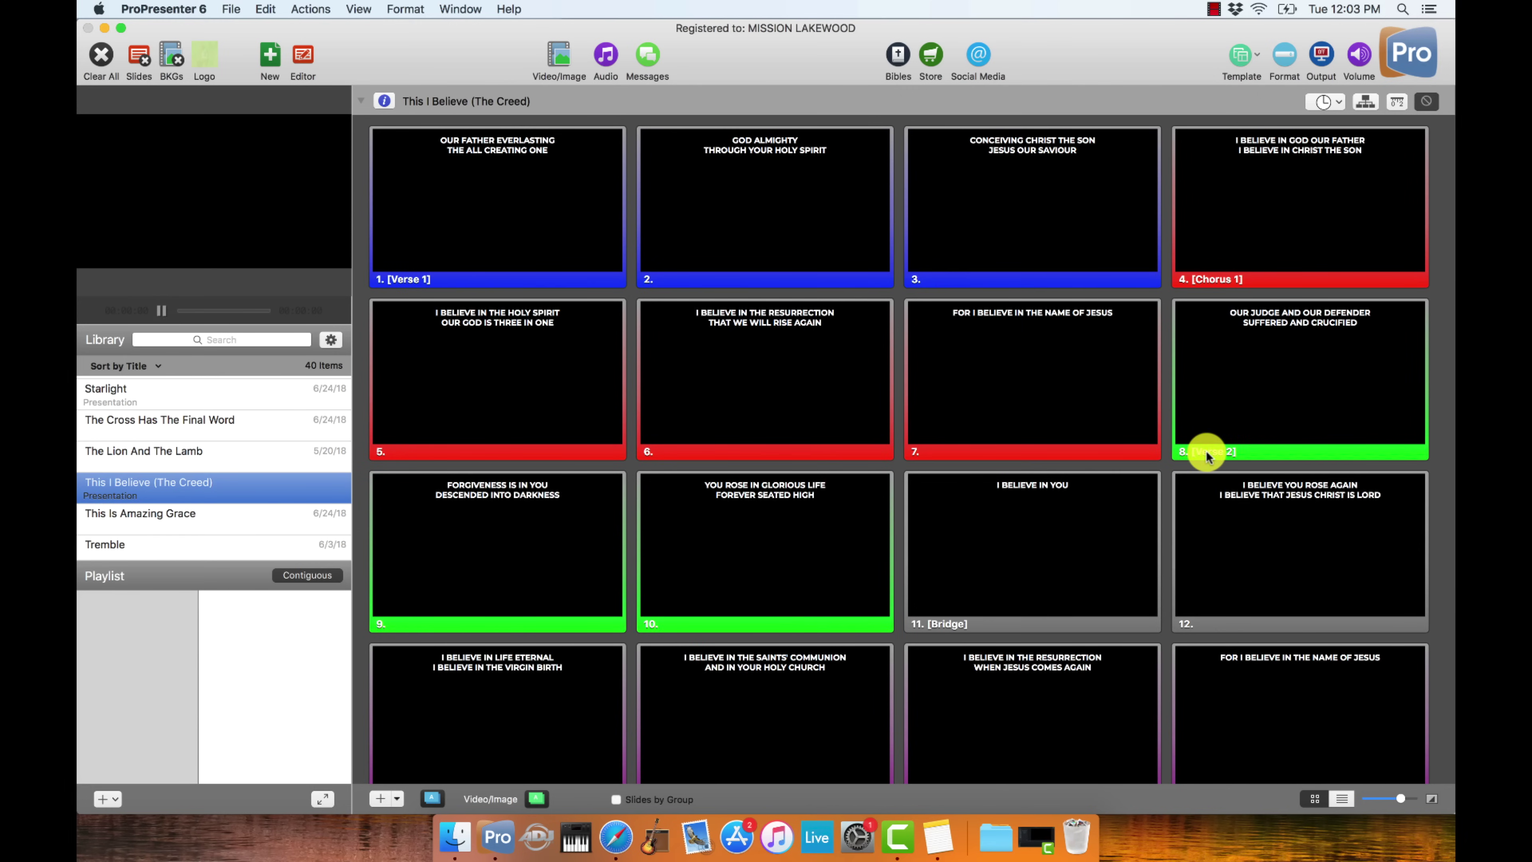
scroll(1206, 456, "down", 2)
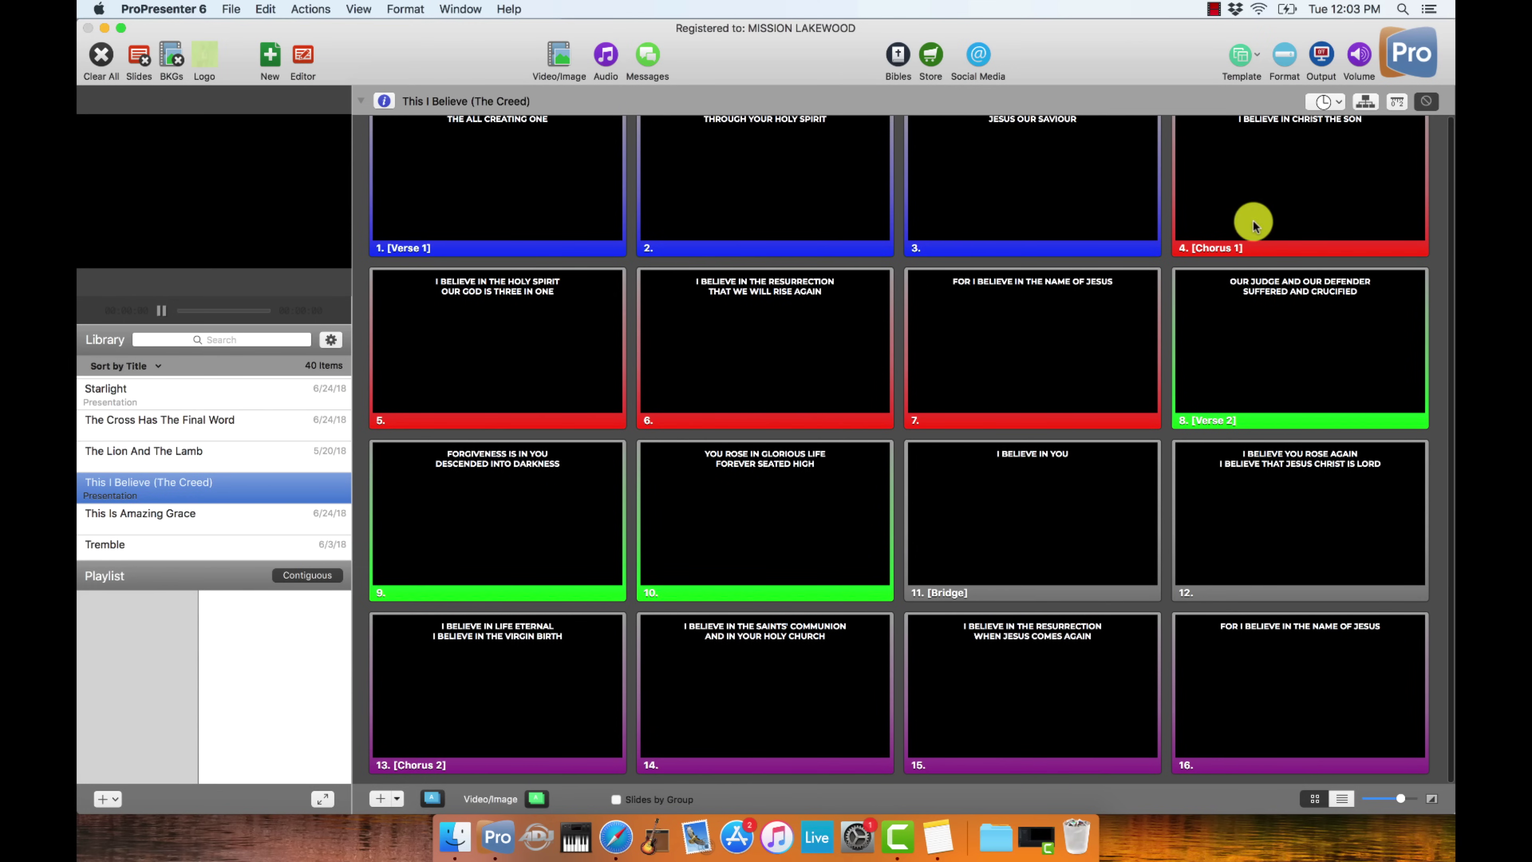
scroll(1247, 413, "up", 4)
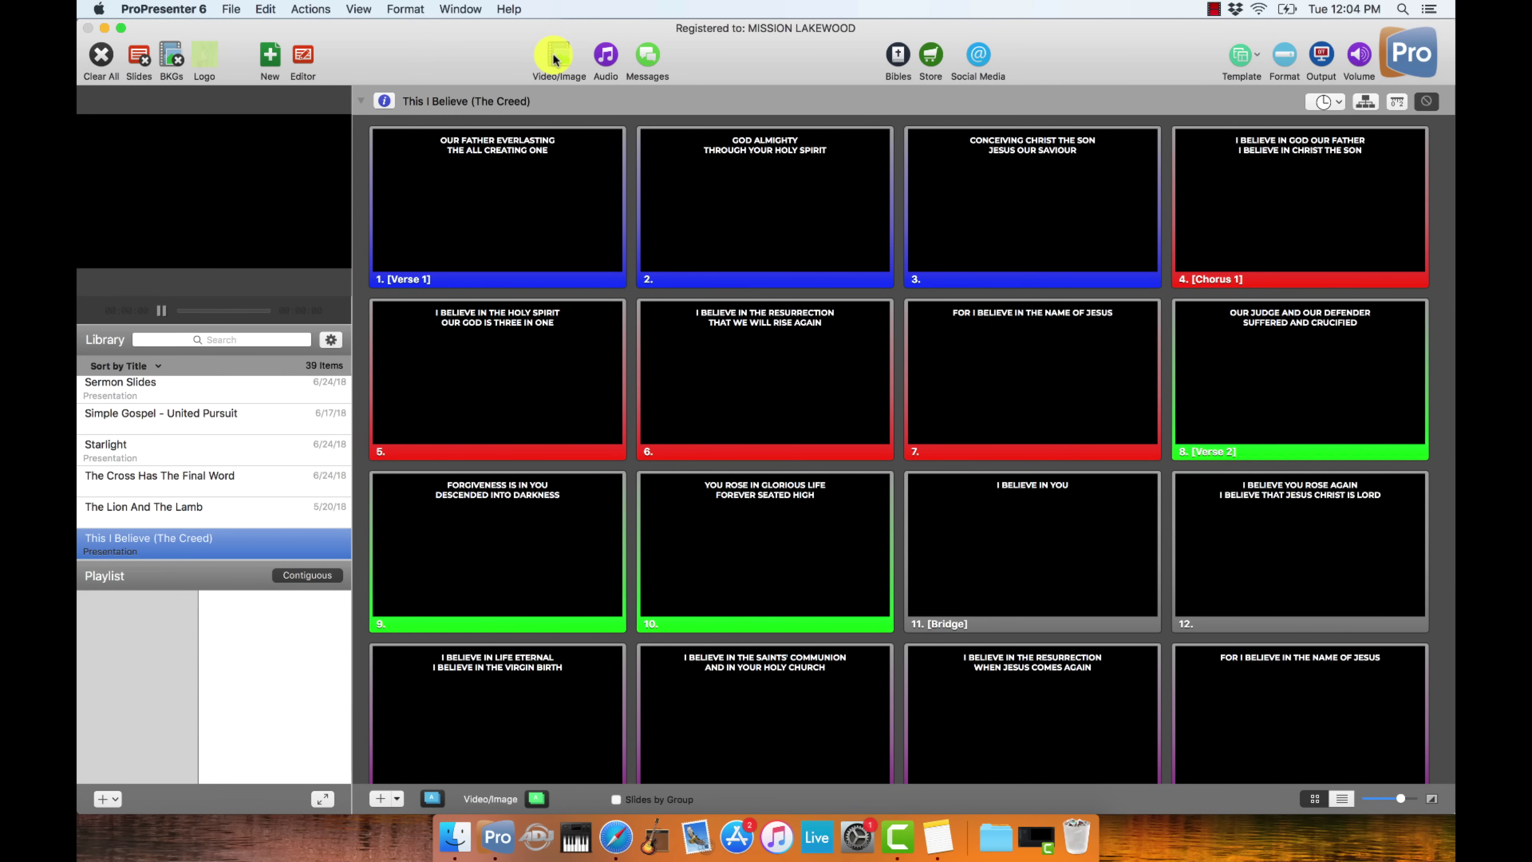
- In the slide editor, add a new slide, group it as Intro, and move it to the start
left_click(305, 57)
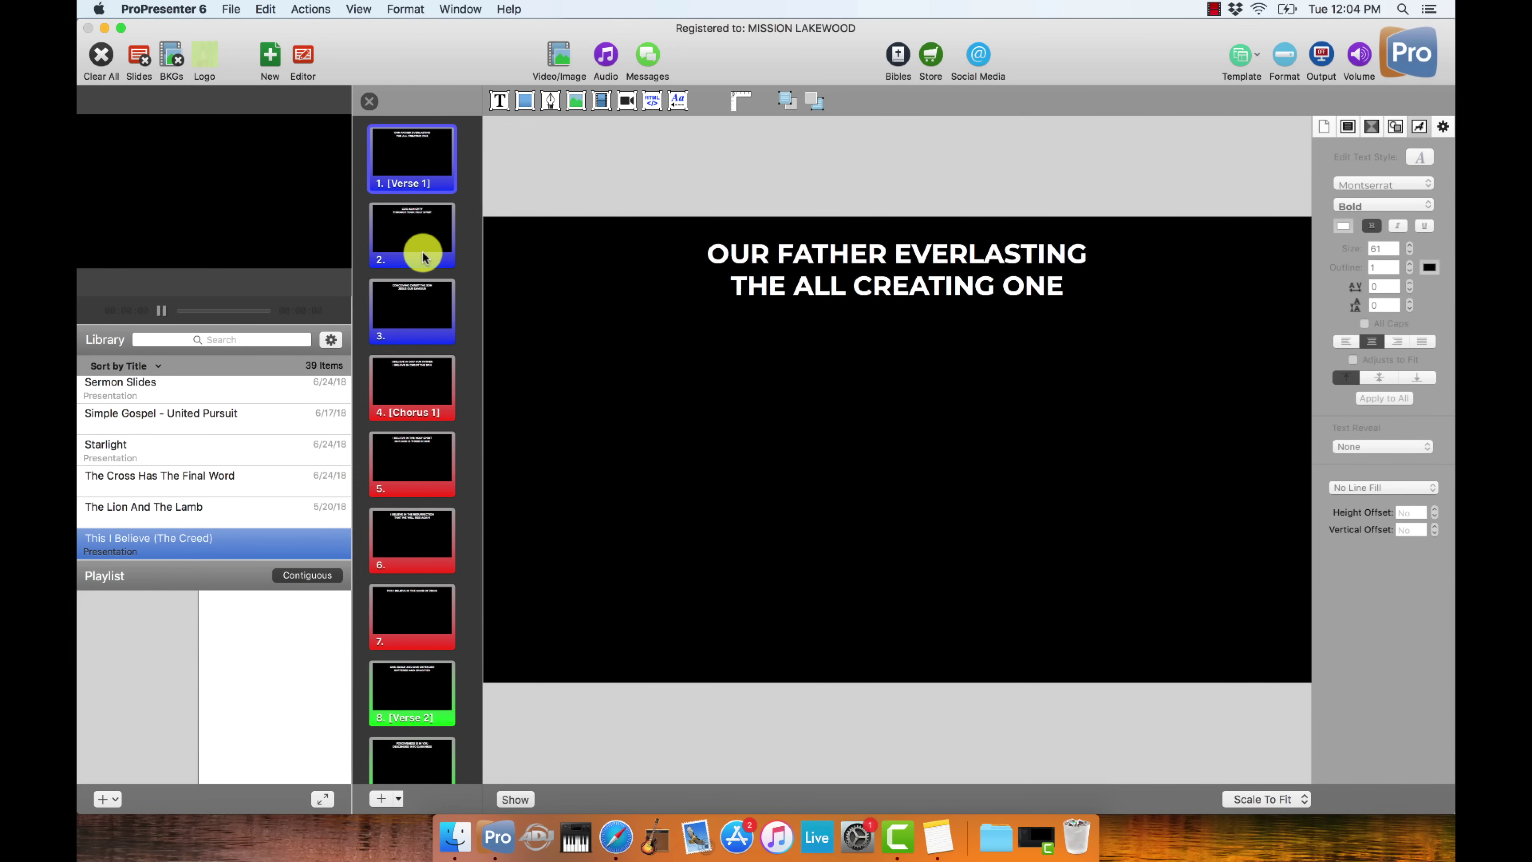
scroll(422, 251, "down", 10)
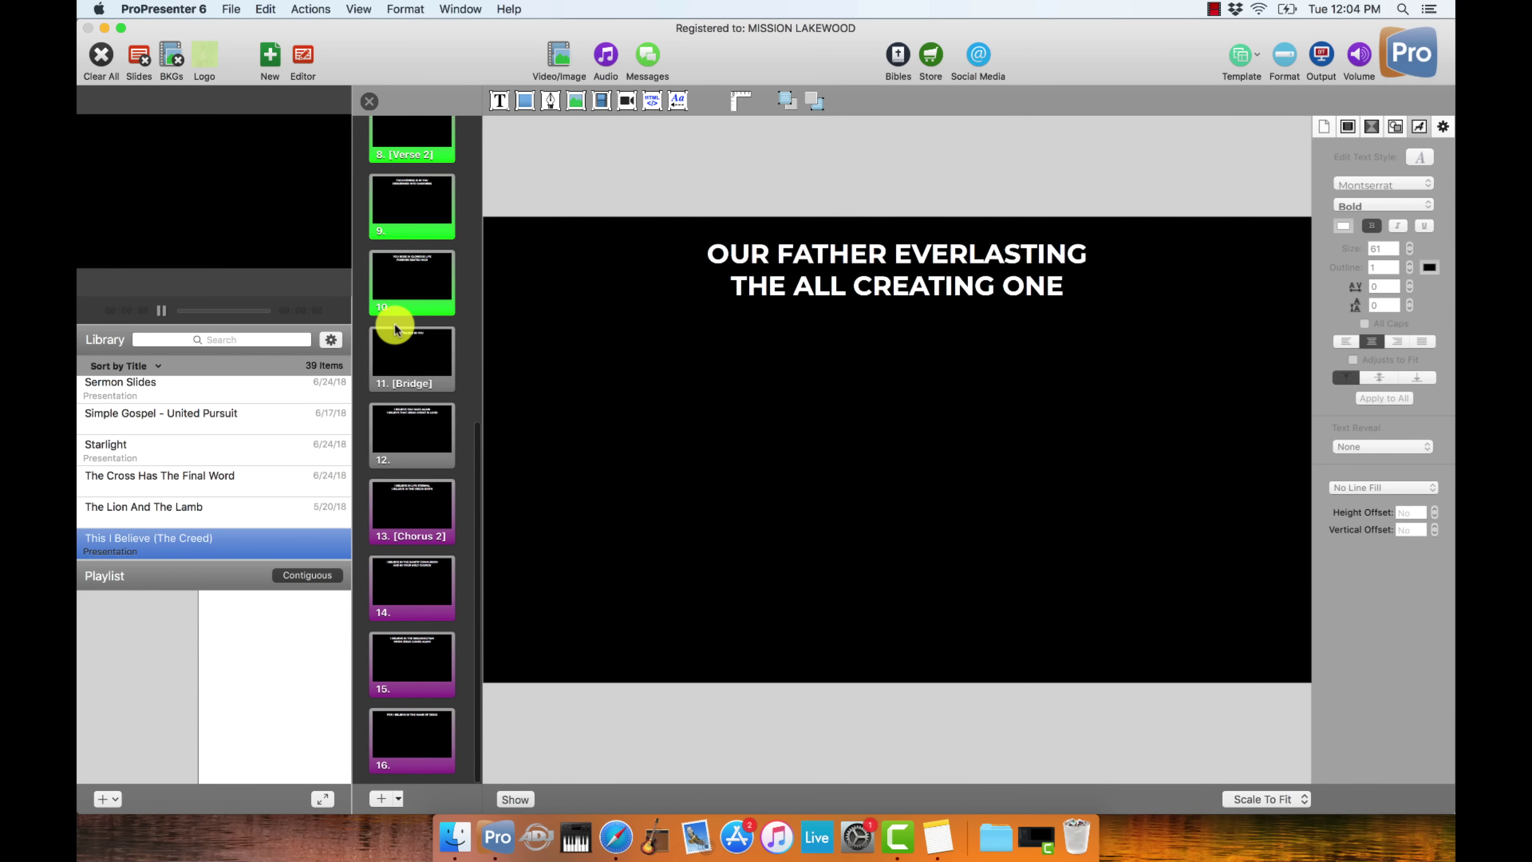
left_click(409, 731)
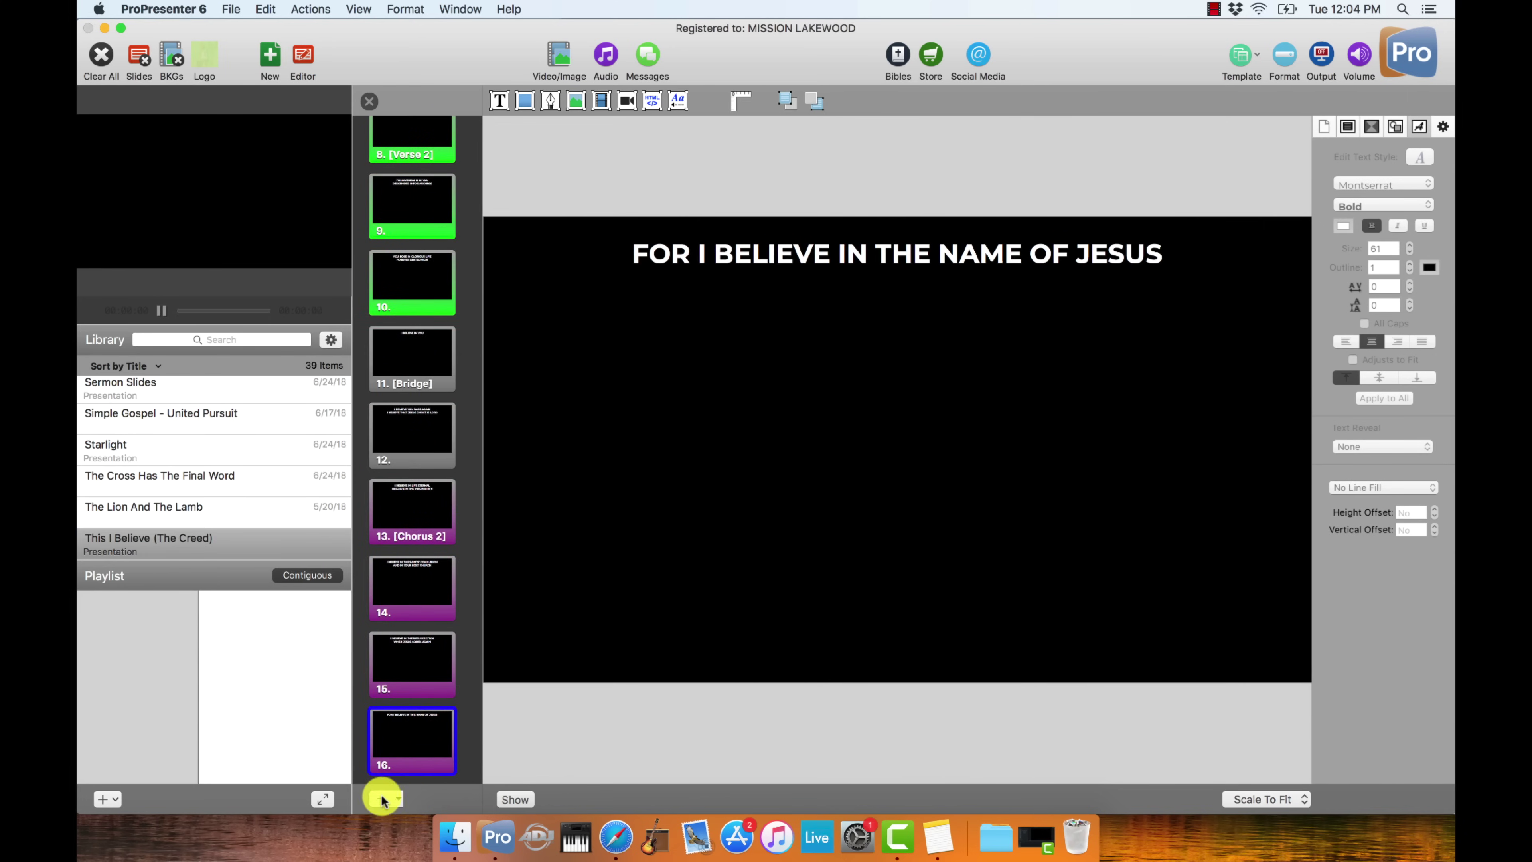
left_click(381, 799)
left_click(398, 736)
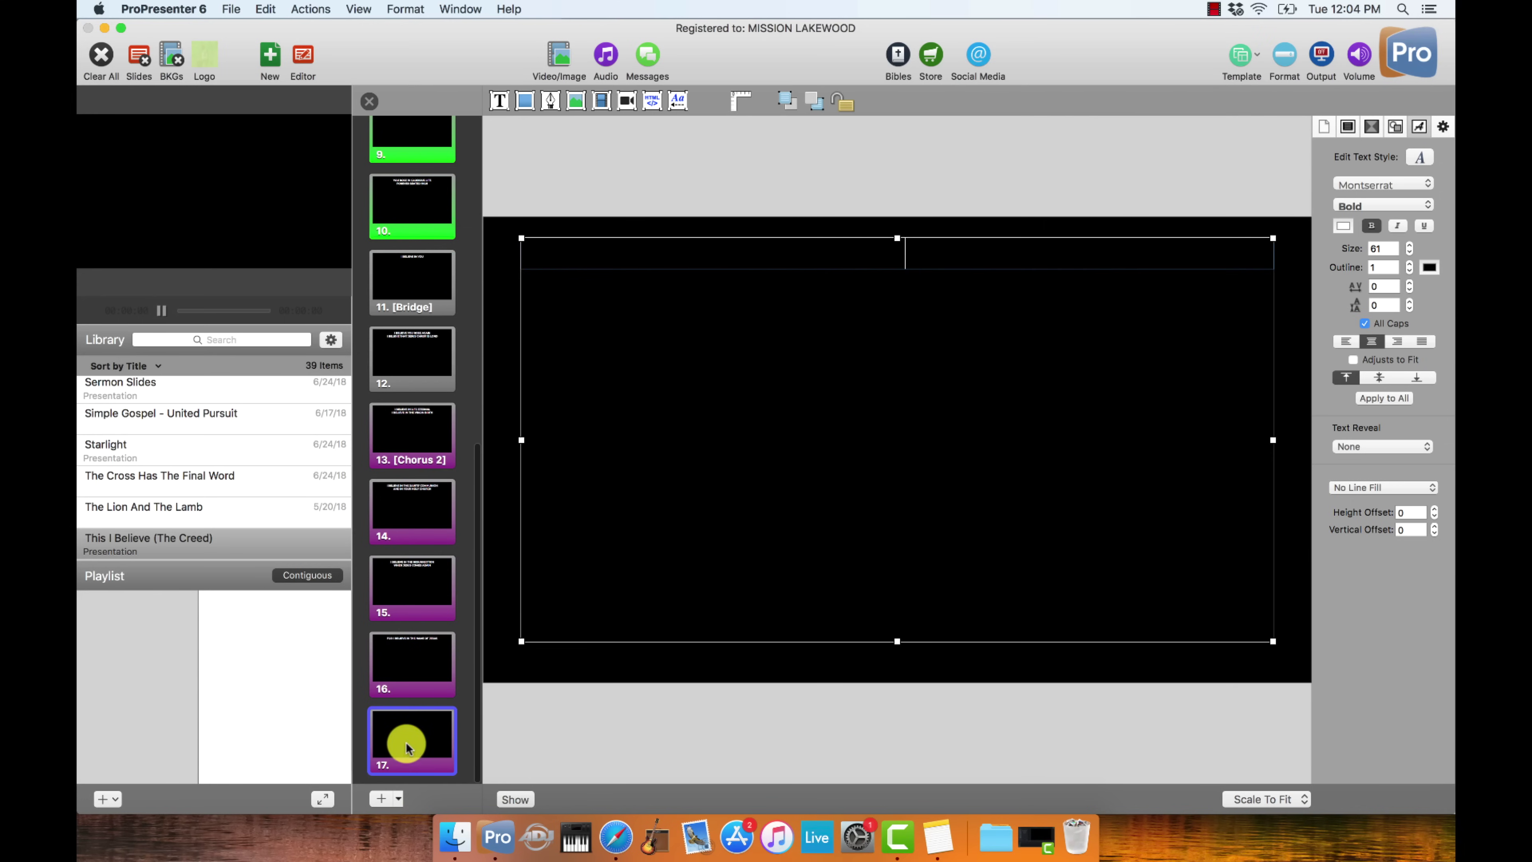
right_click(415, 739)
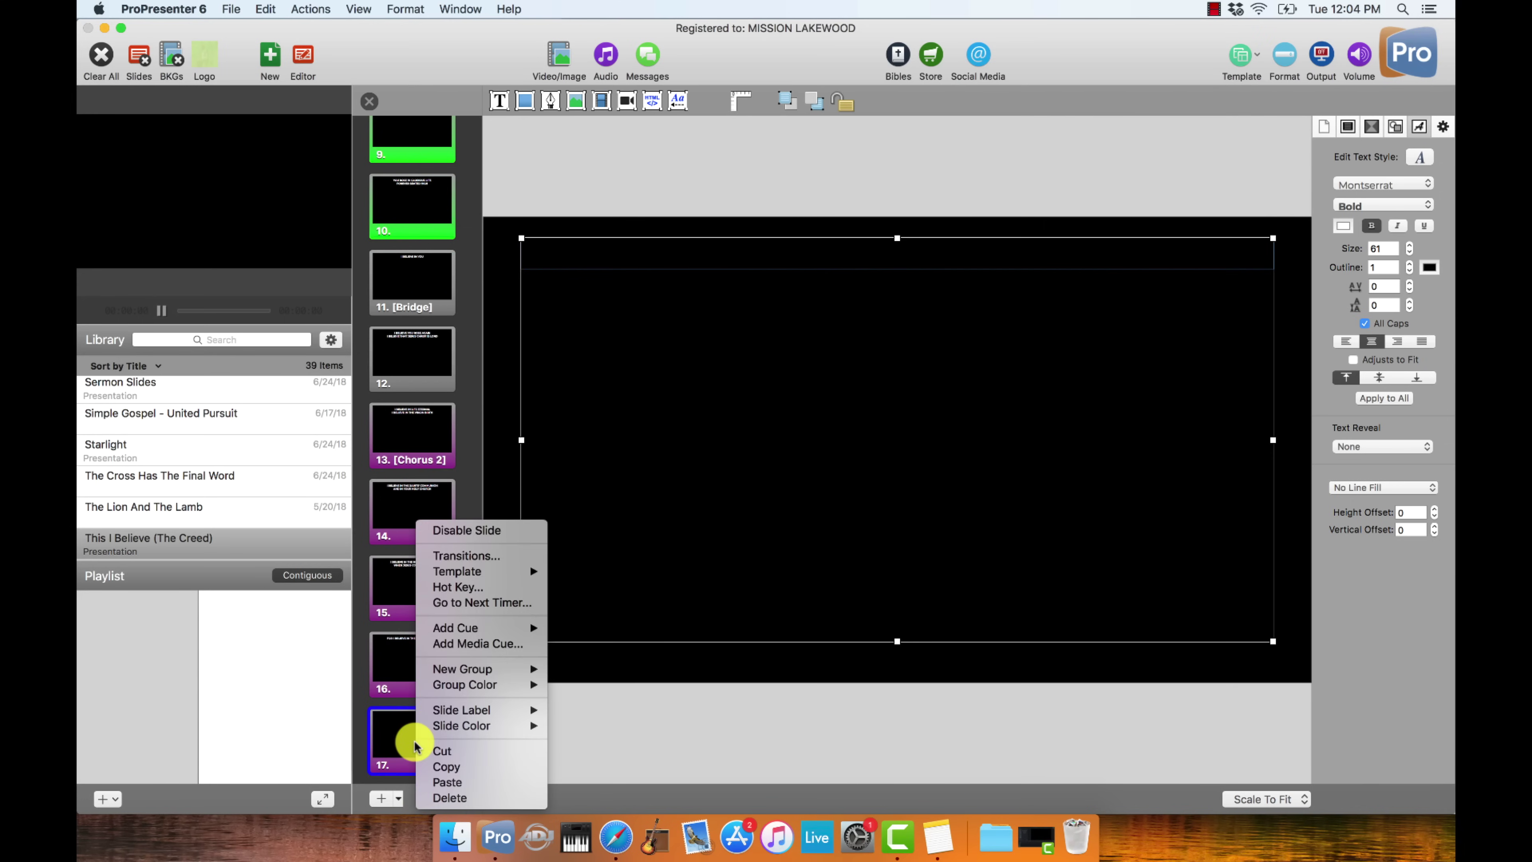
mouse_move(467, 714)
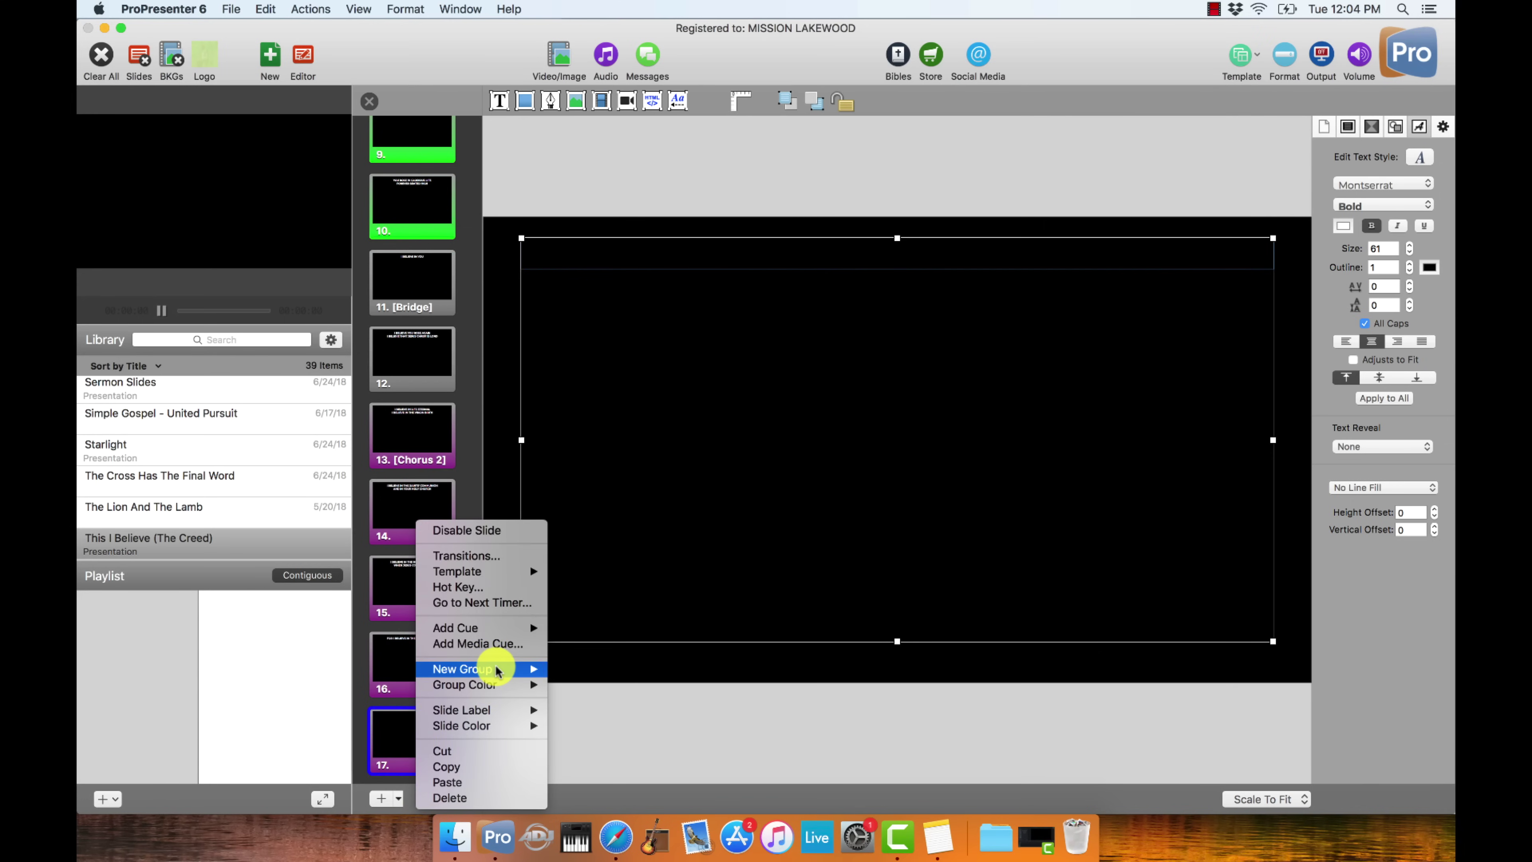
mouse_move(497, 671)
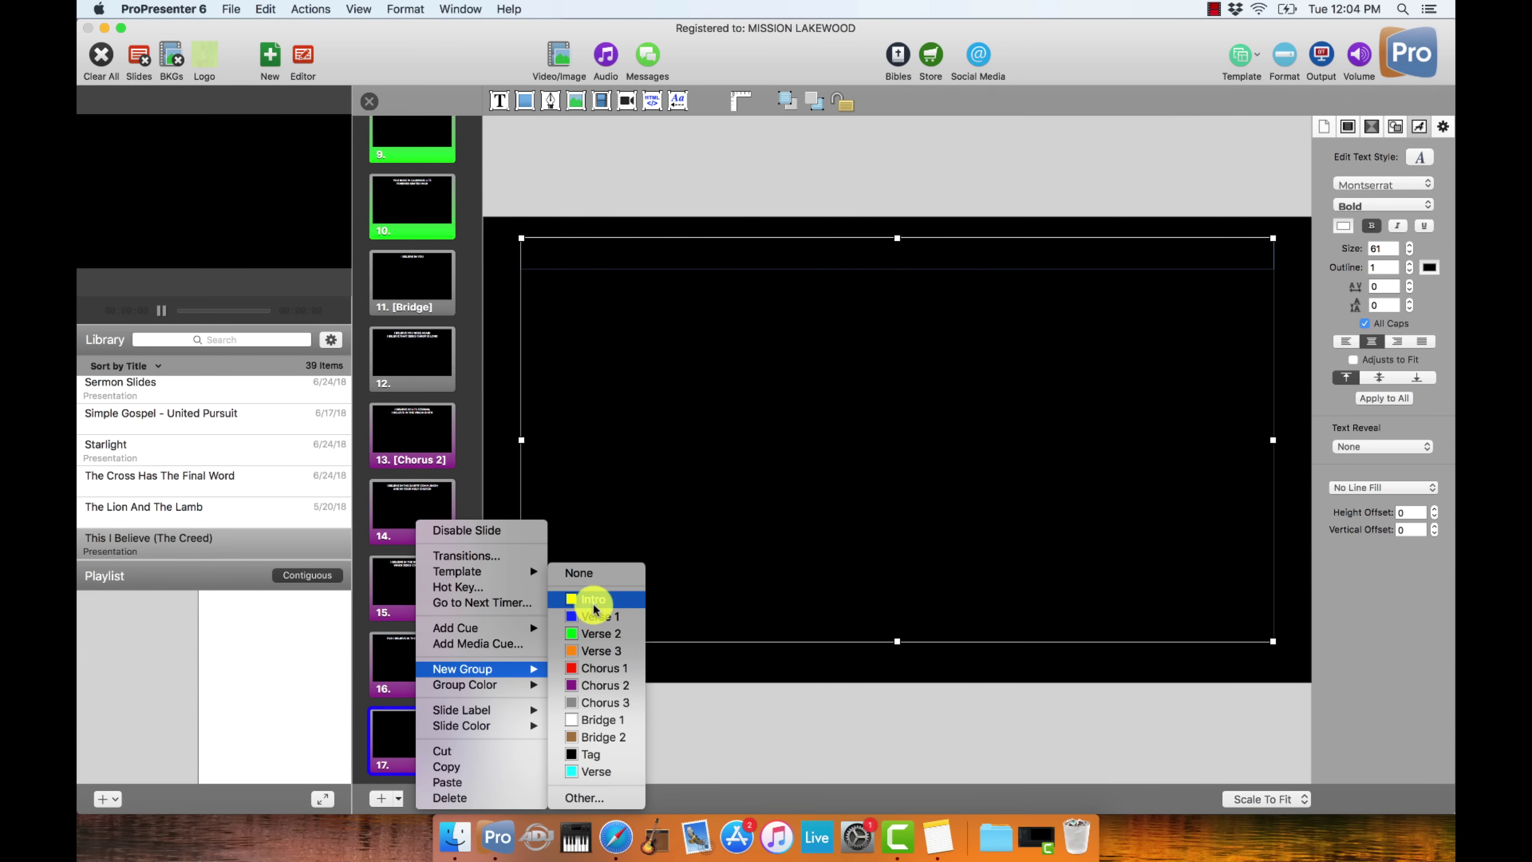
left_click(609, 602)
left_click_drag(431, 742, 429, 148)
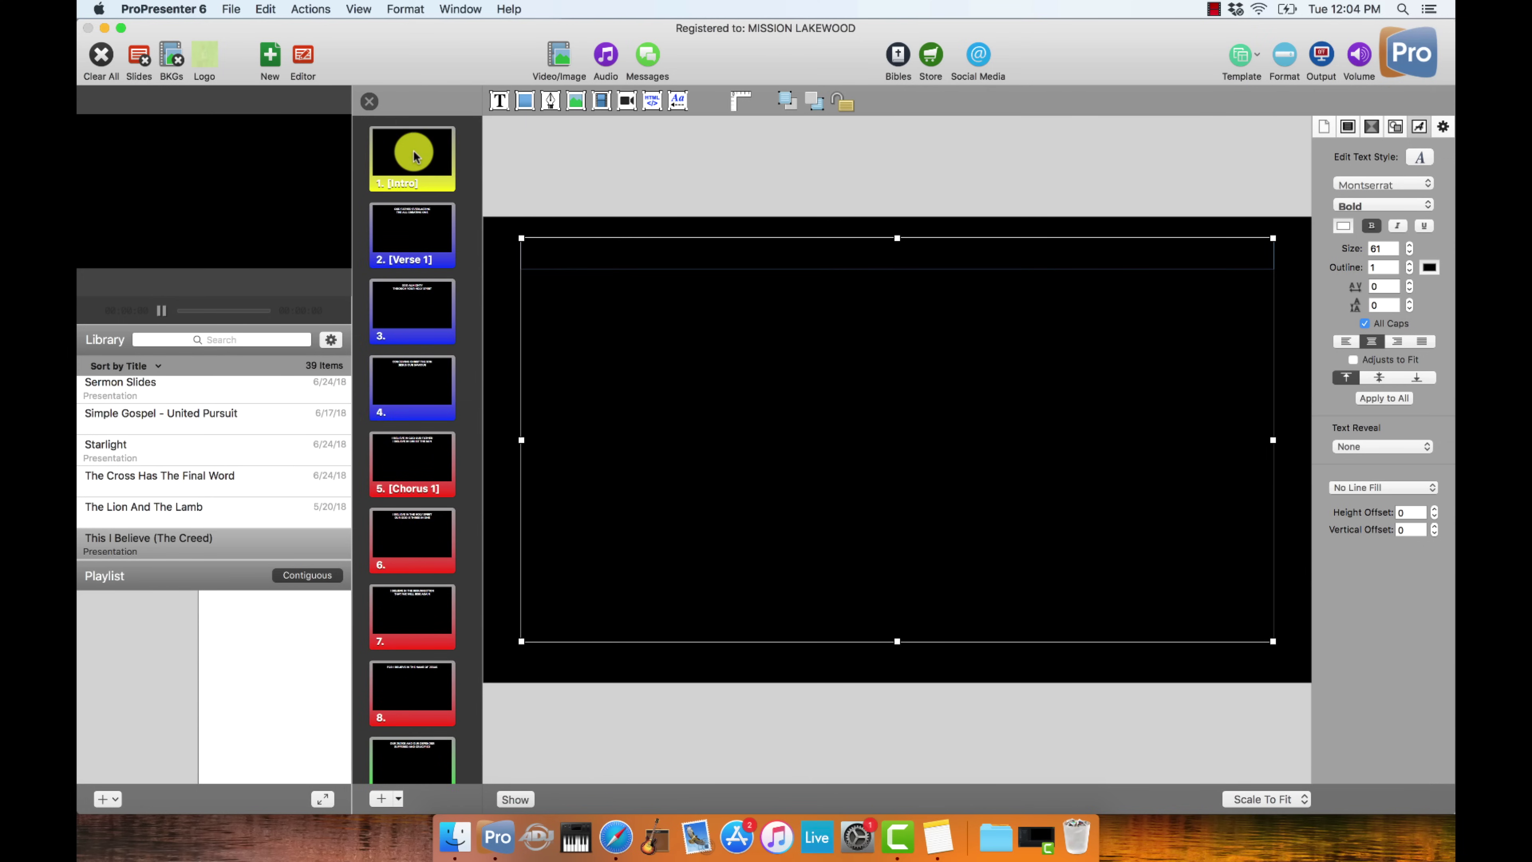
- Type 'THIS I BELIEVE (THE CREED)' on the Intro slide
left_click(410, 148)
left_click(922, 294)
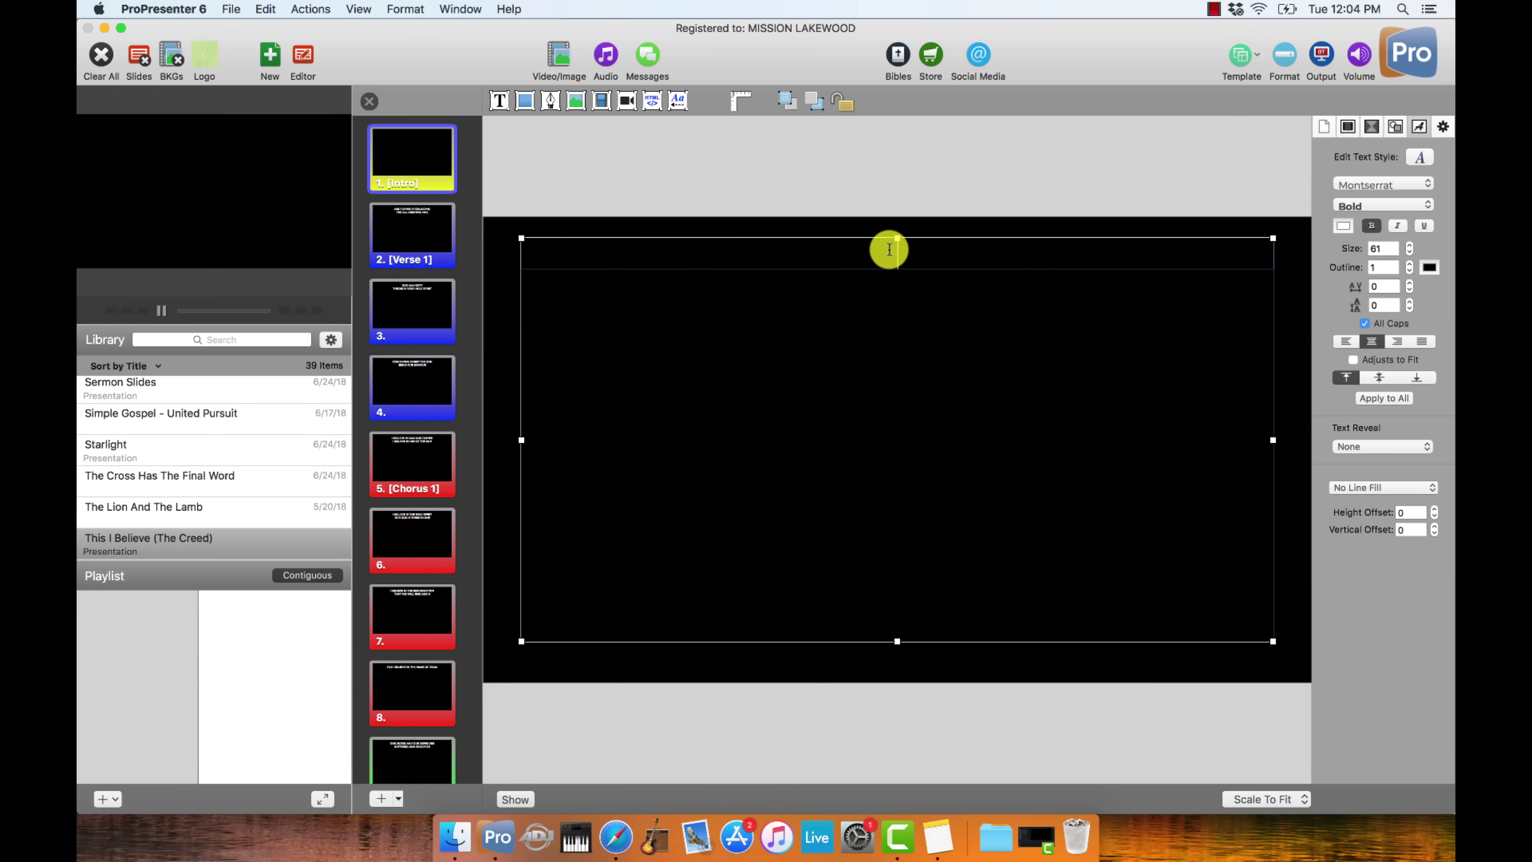
type("THIS I B")
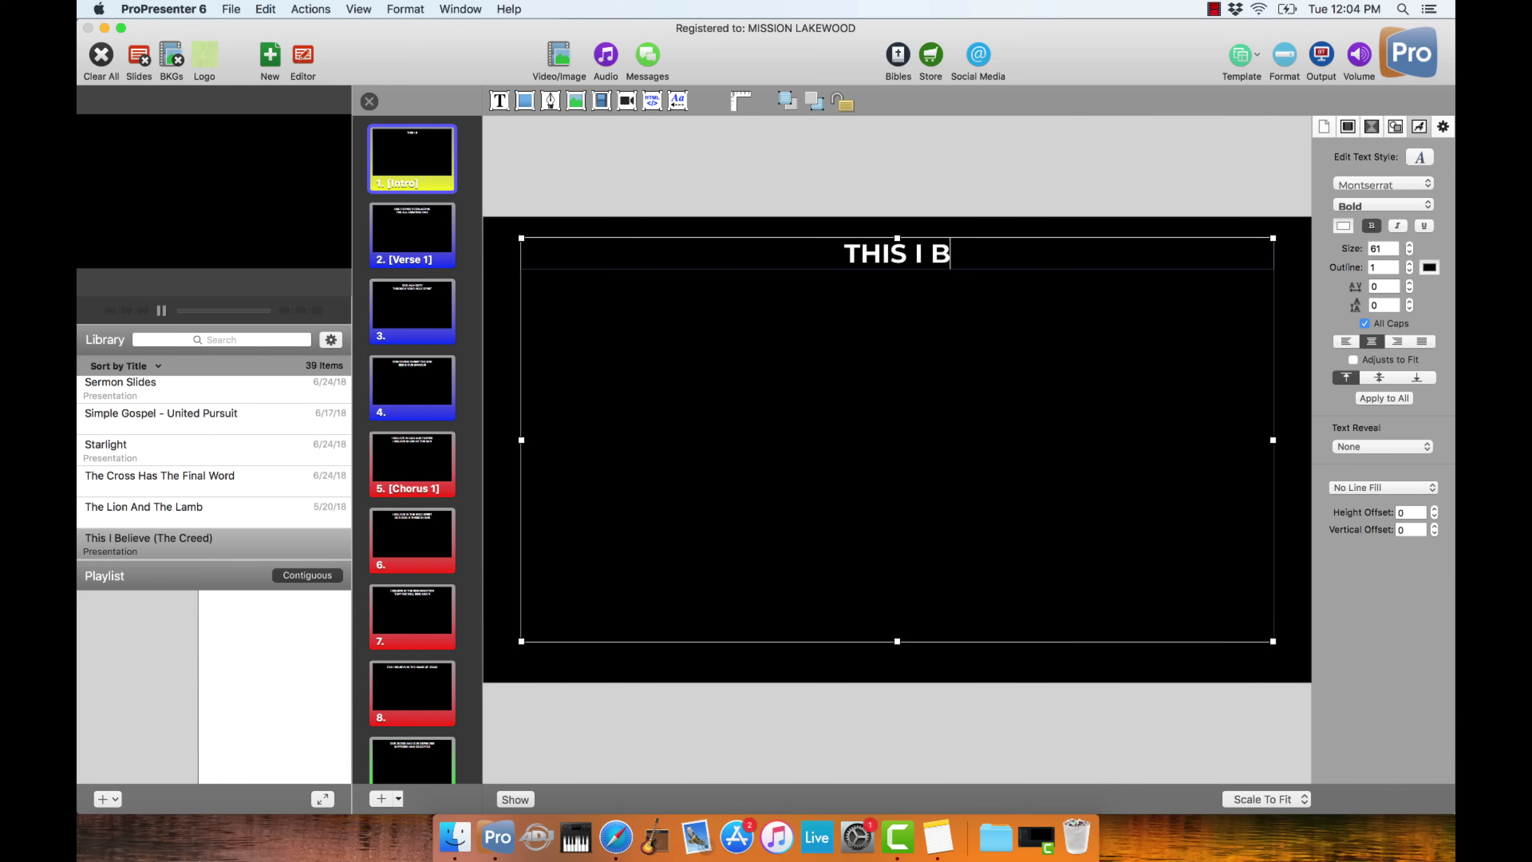
type("ELIEVE (THE CREED)")
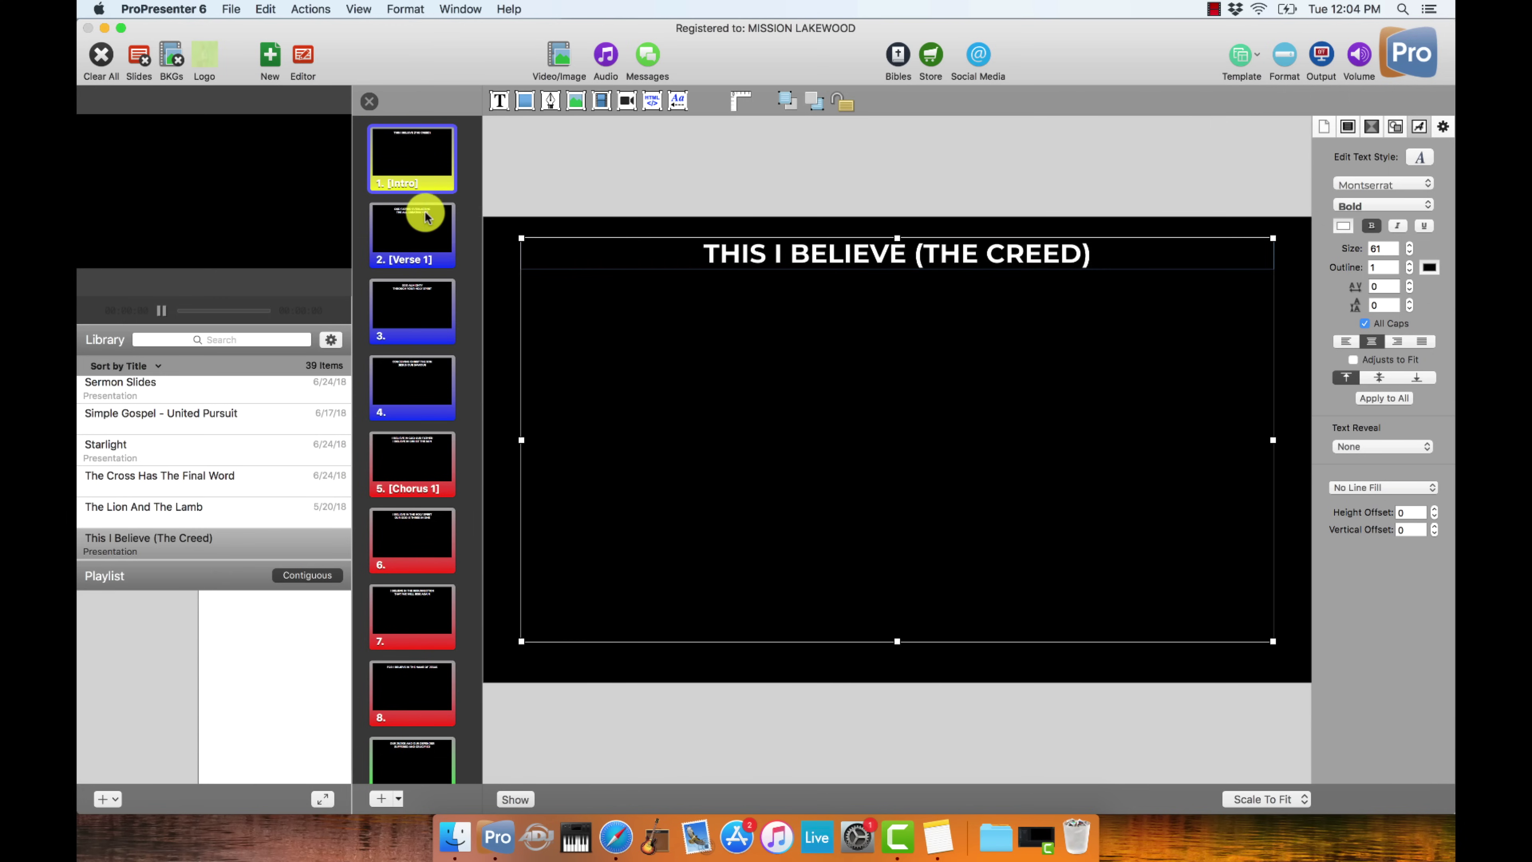
left_click(416, 222)
left_click(419, 155)
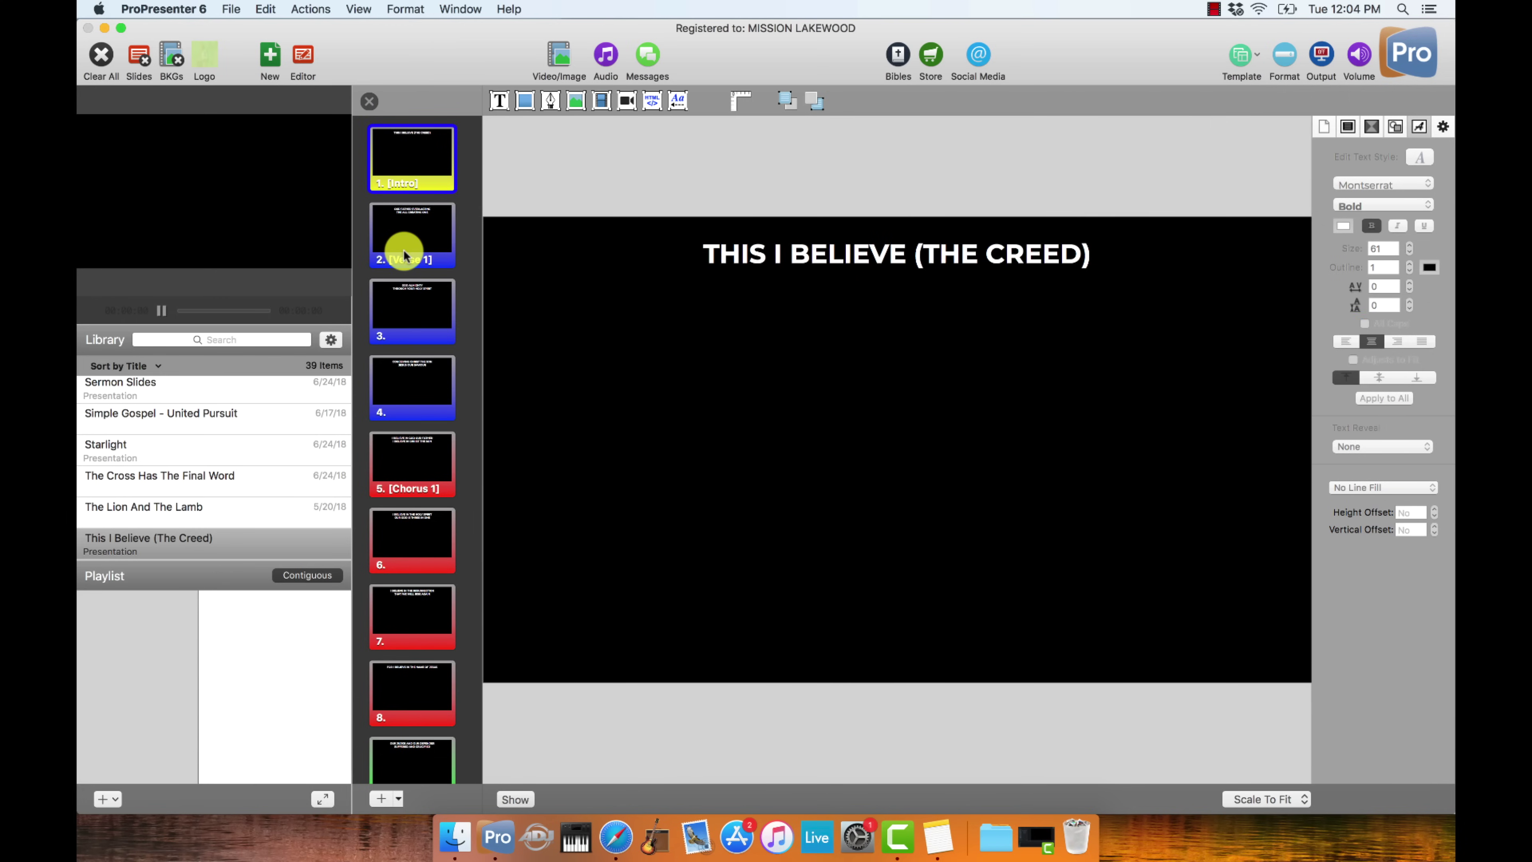
- Split slide 3 before THROUGH so GOD ALMIGHTY stays alone on its own slide
left_click(417, 221)
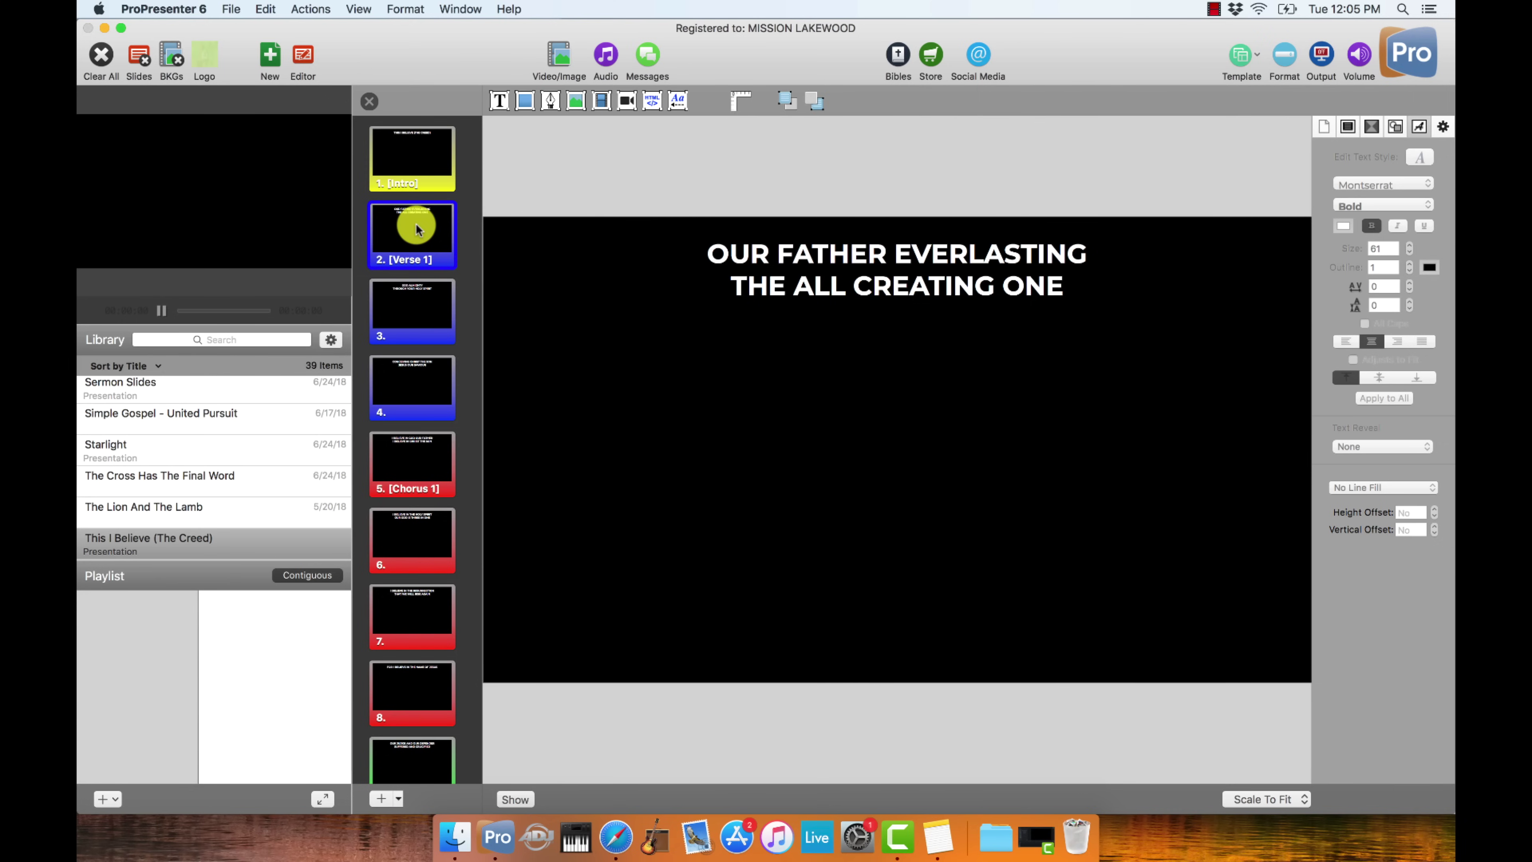
left_click(422, 300)
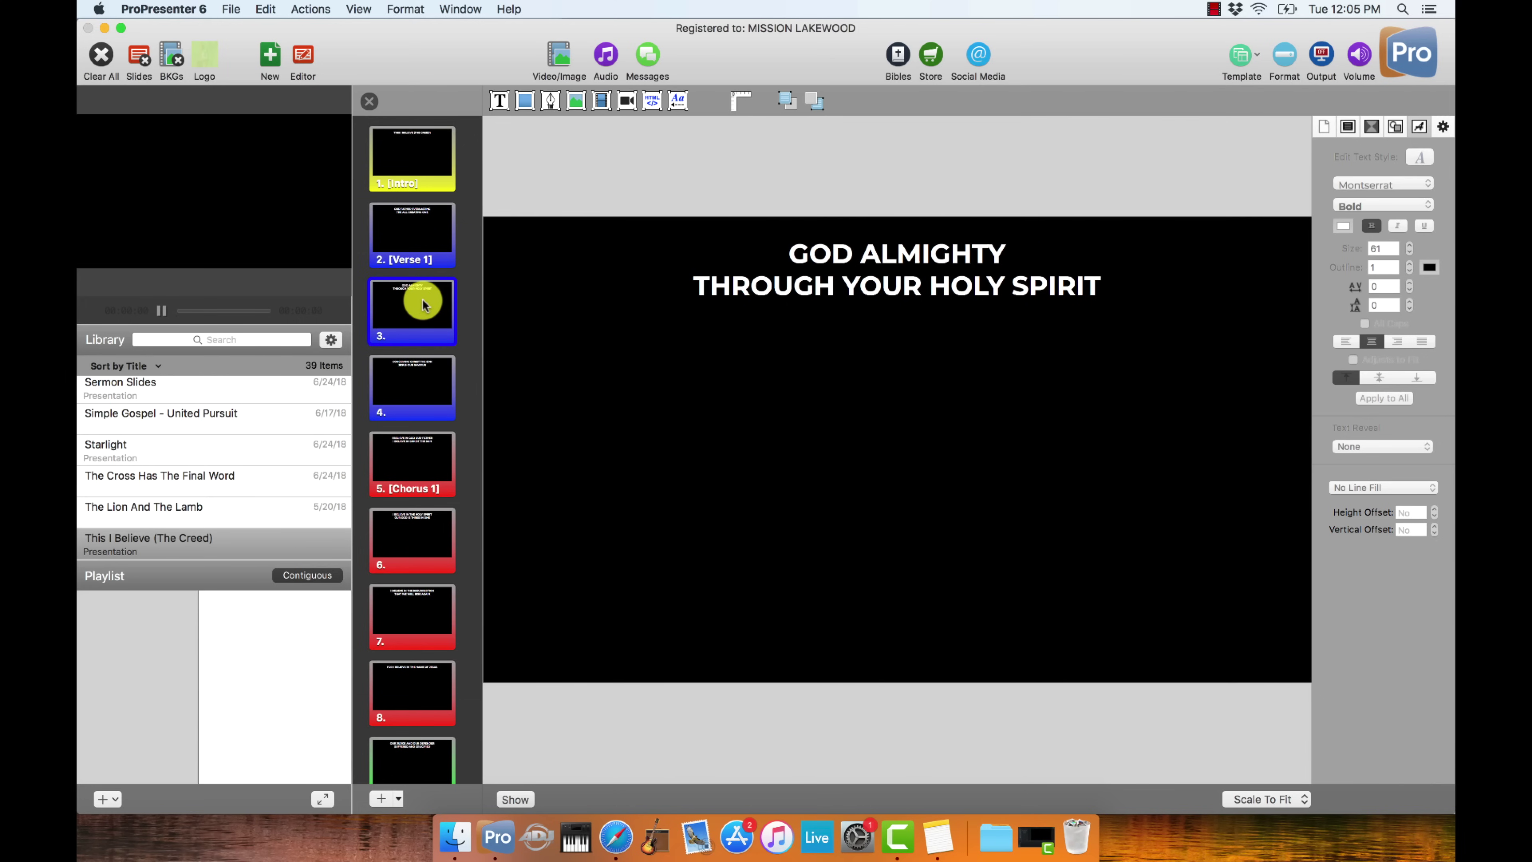
left_click(872, 283)
left_click(873, 284)
left_click(726, 279)
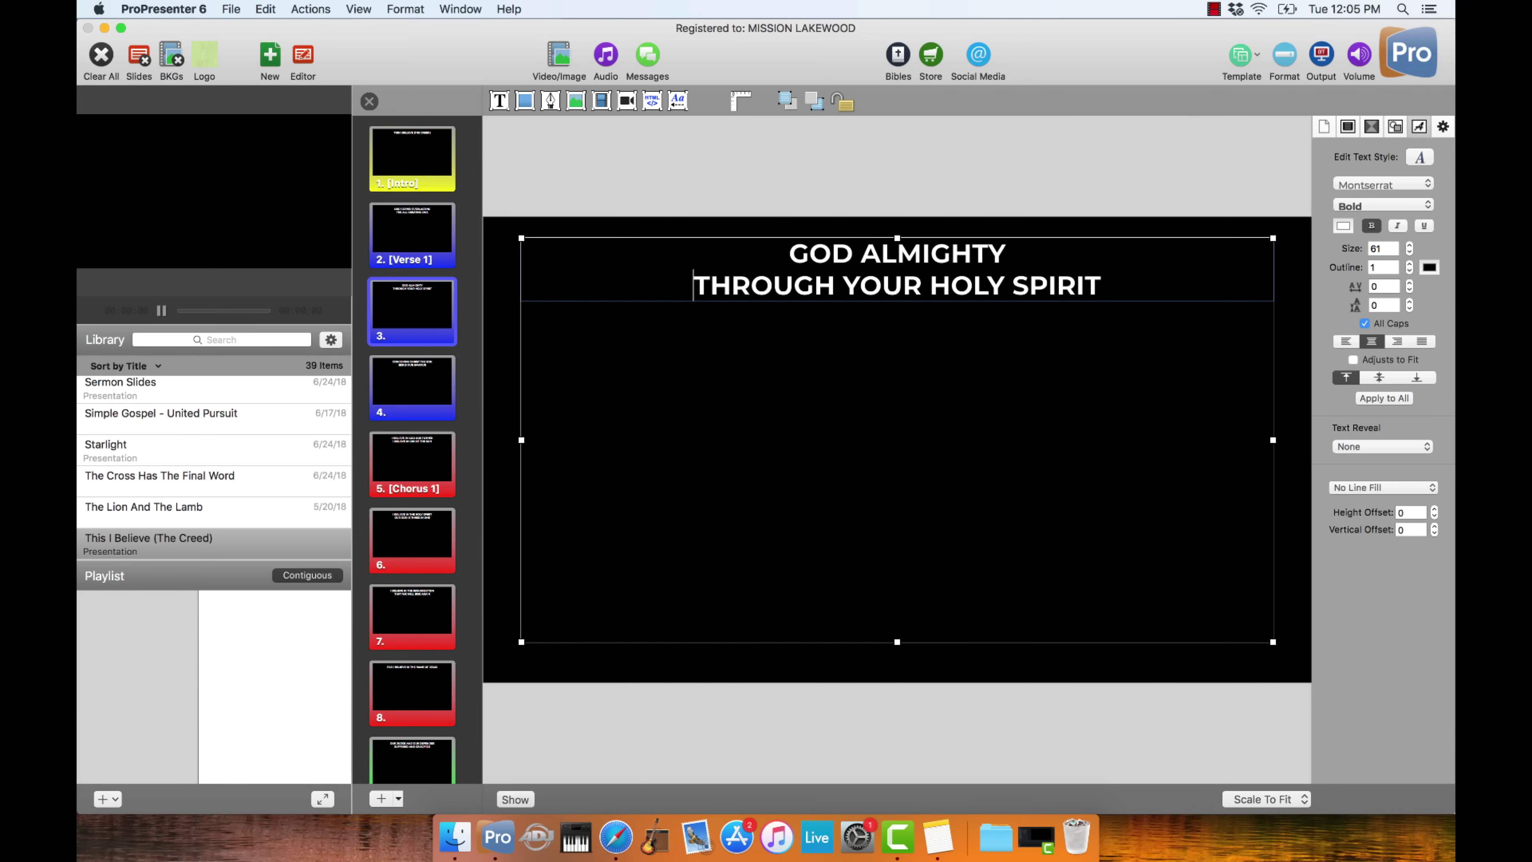
key("super+Return")
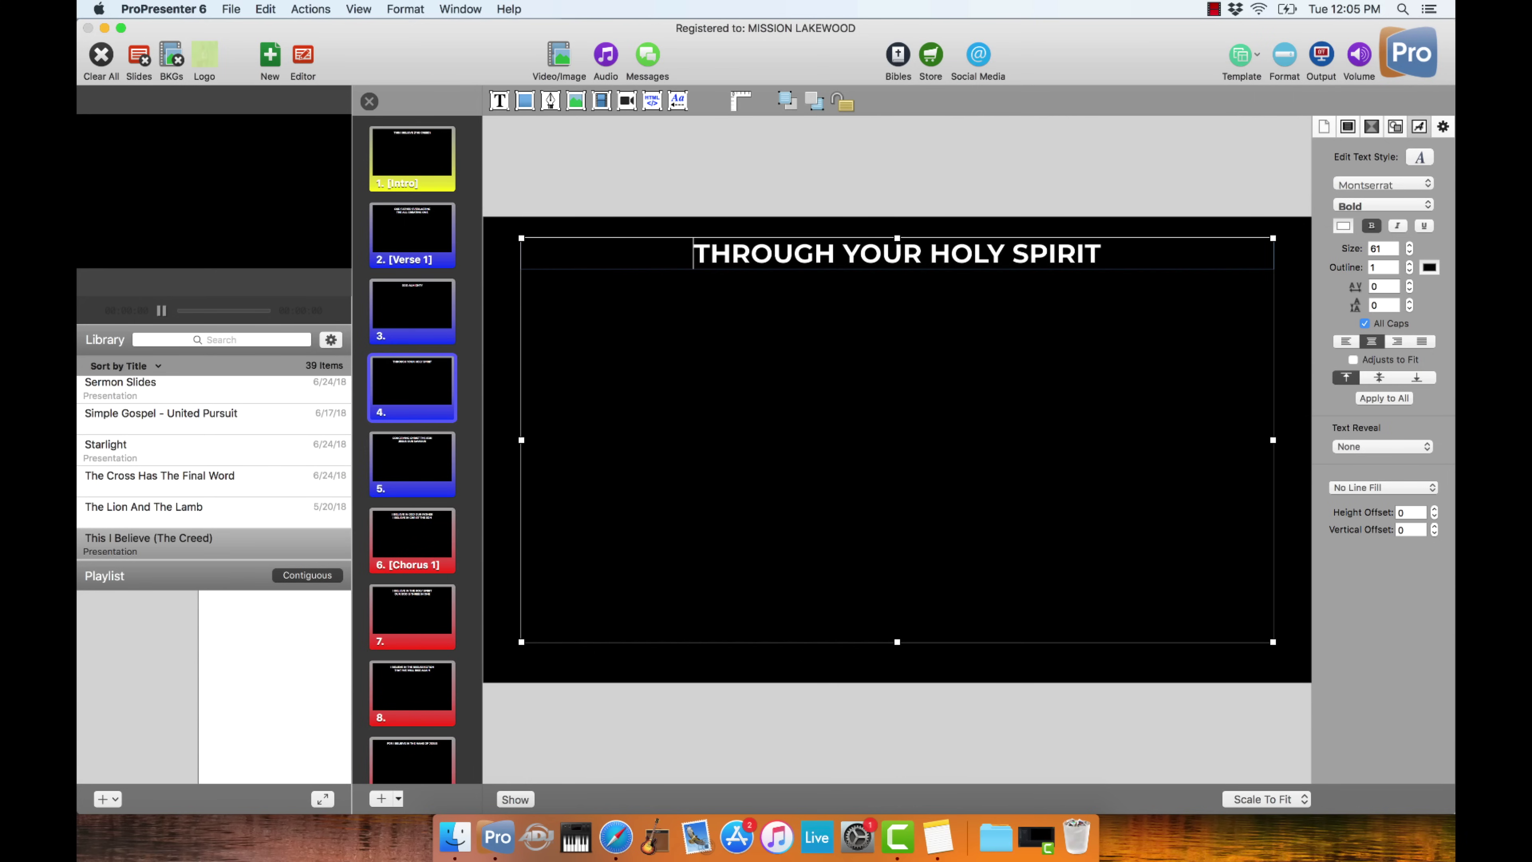
- Cut the line CONCEIVING CHRIST THE SON out of slide 5
left_click(410, 326)
left_click(414, 249)
left_click(412, 309)
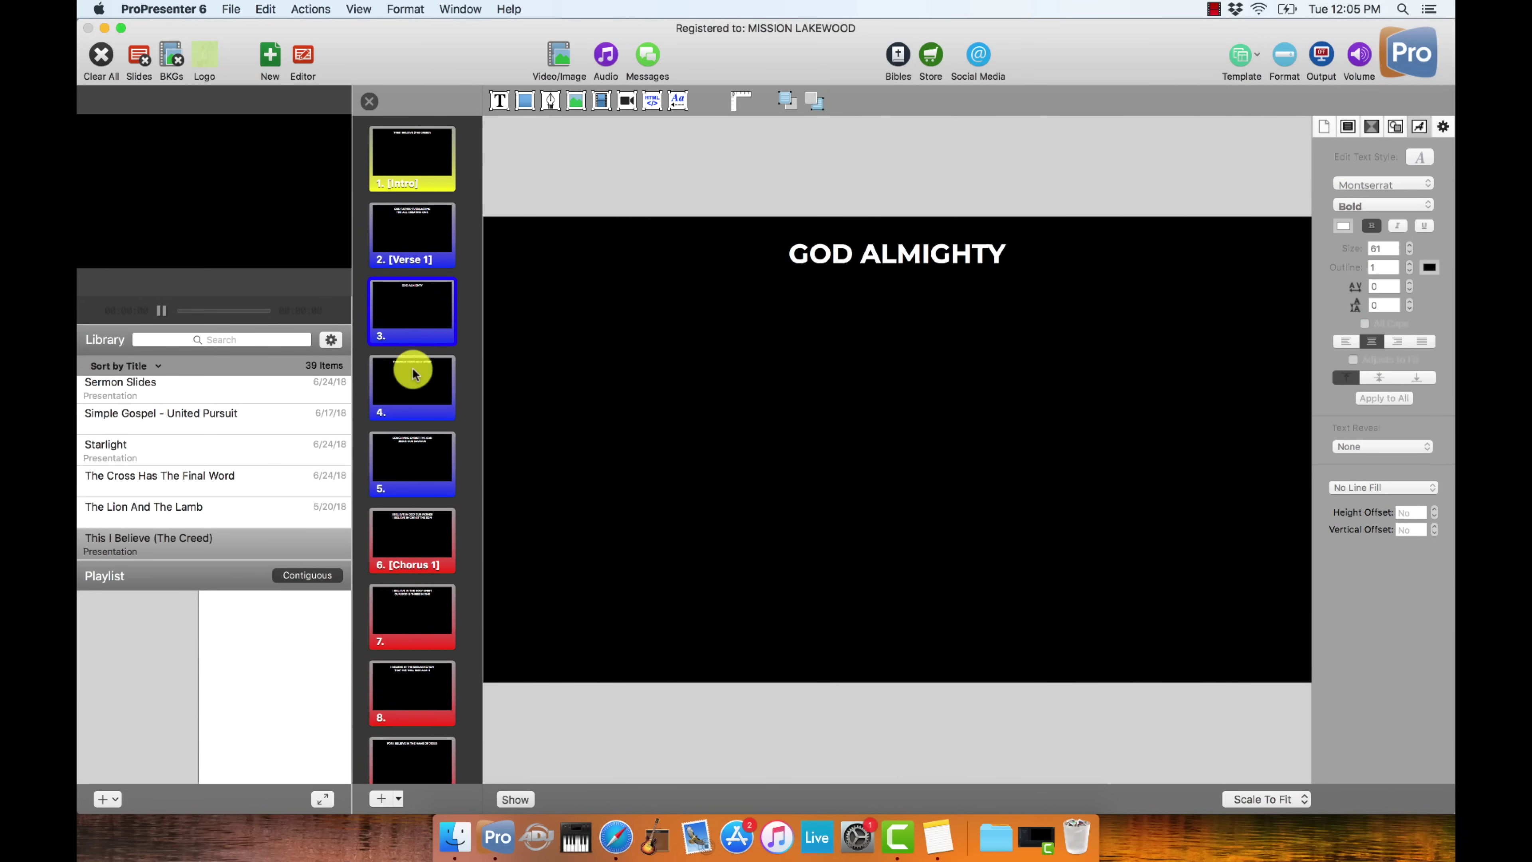
left_click(411, 383)
left_click(412, 462)
double_click(878, 295)
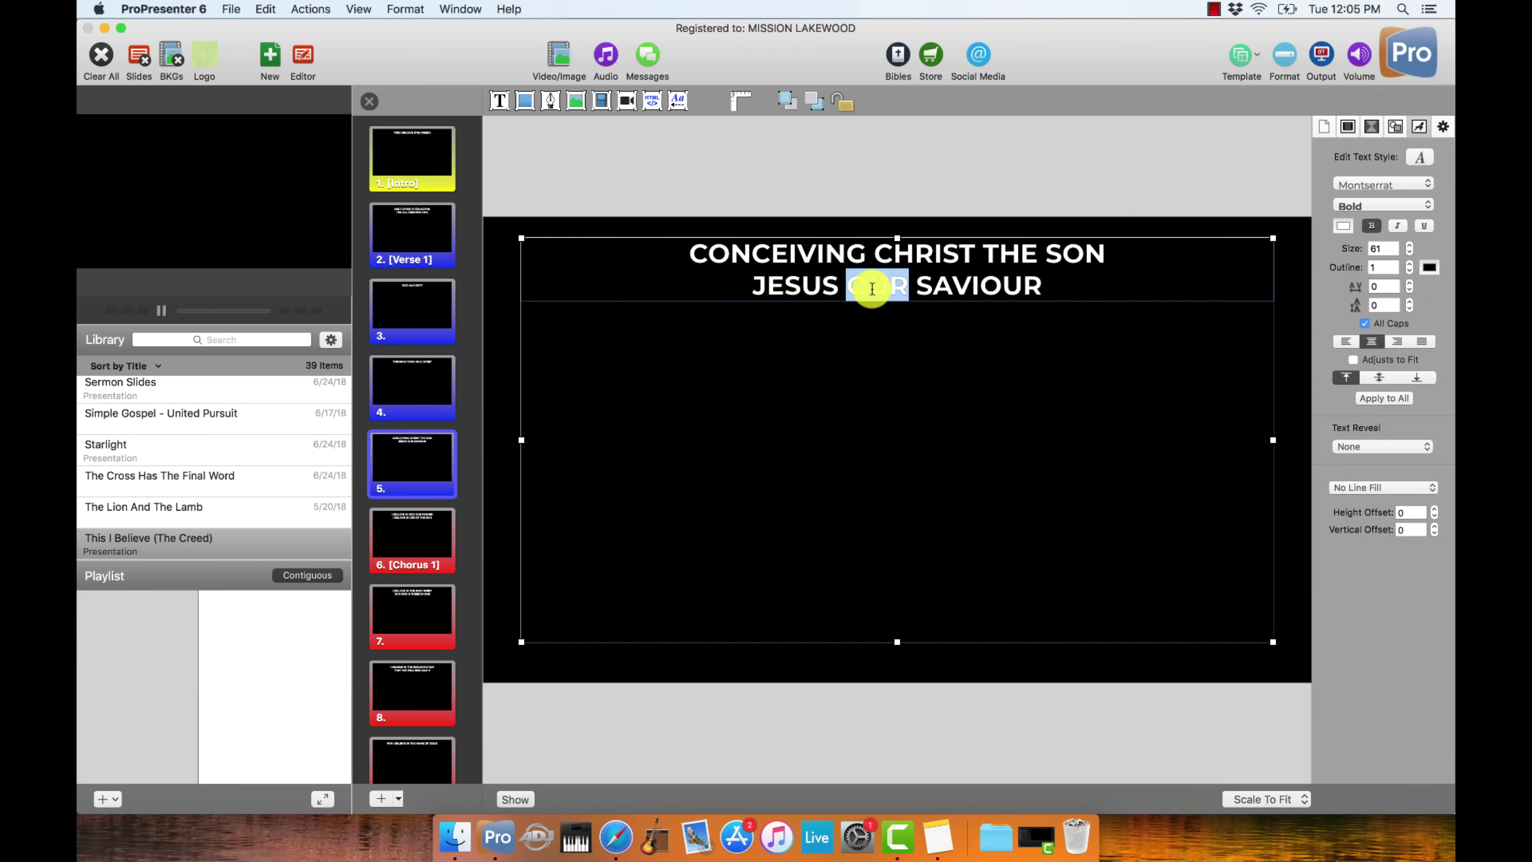
triple_click(797, 250)
key("super+c")
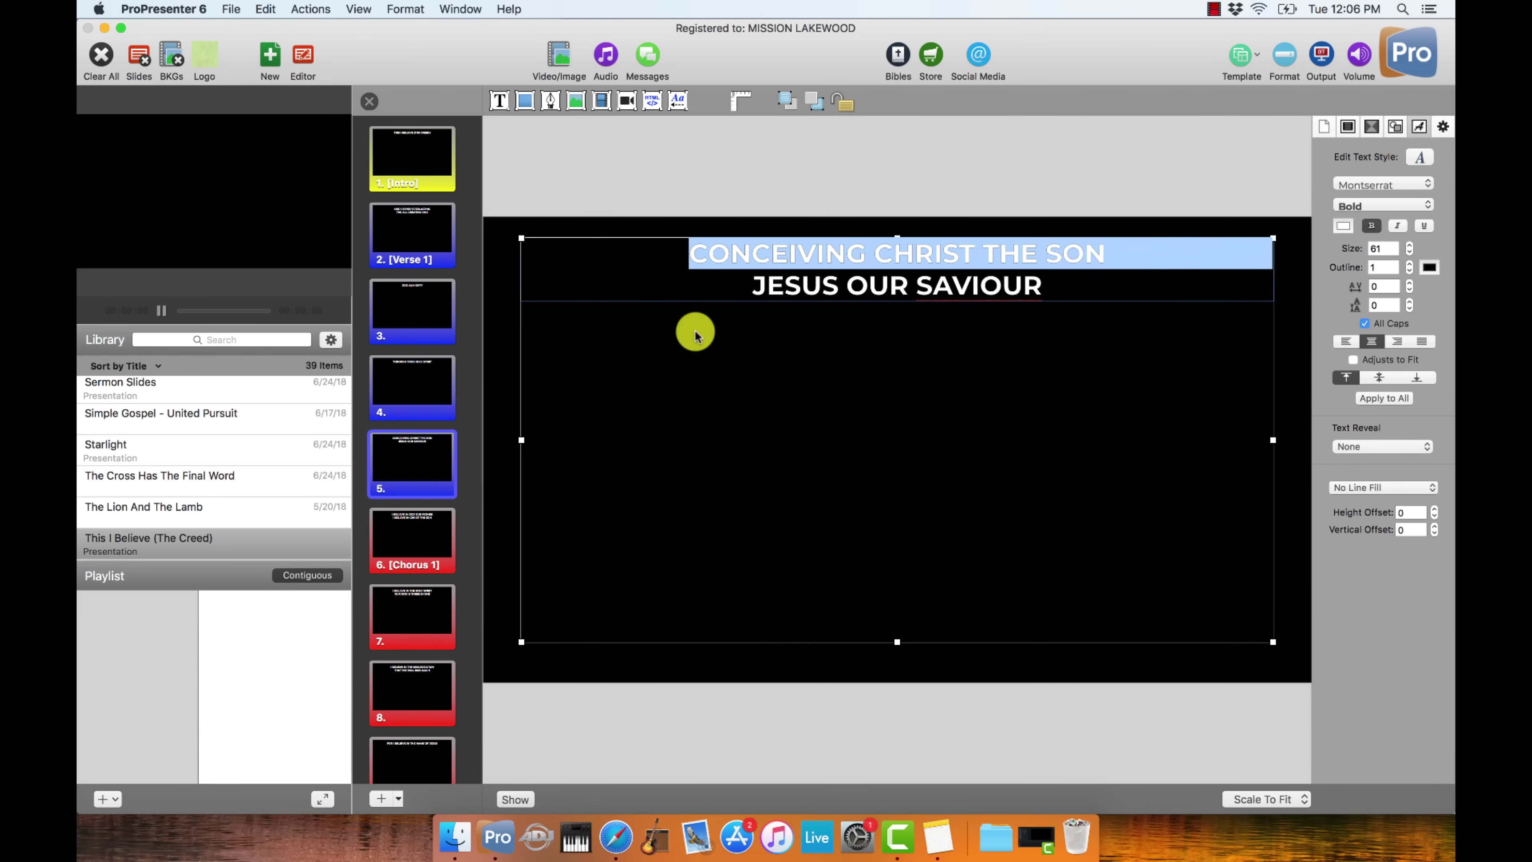
key("BackSpace")
- Paste CONCEIVING CHRIST THE SON as a second line under THROUGH YOUR HOLY SPIRIT on slide 4
left_click(427, 393)
double_click(780, 284)
left_click(1116, 257)
key("Return")
key("super+v")
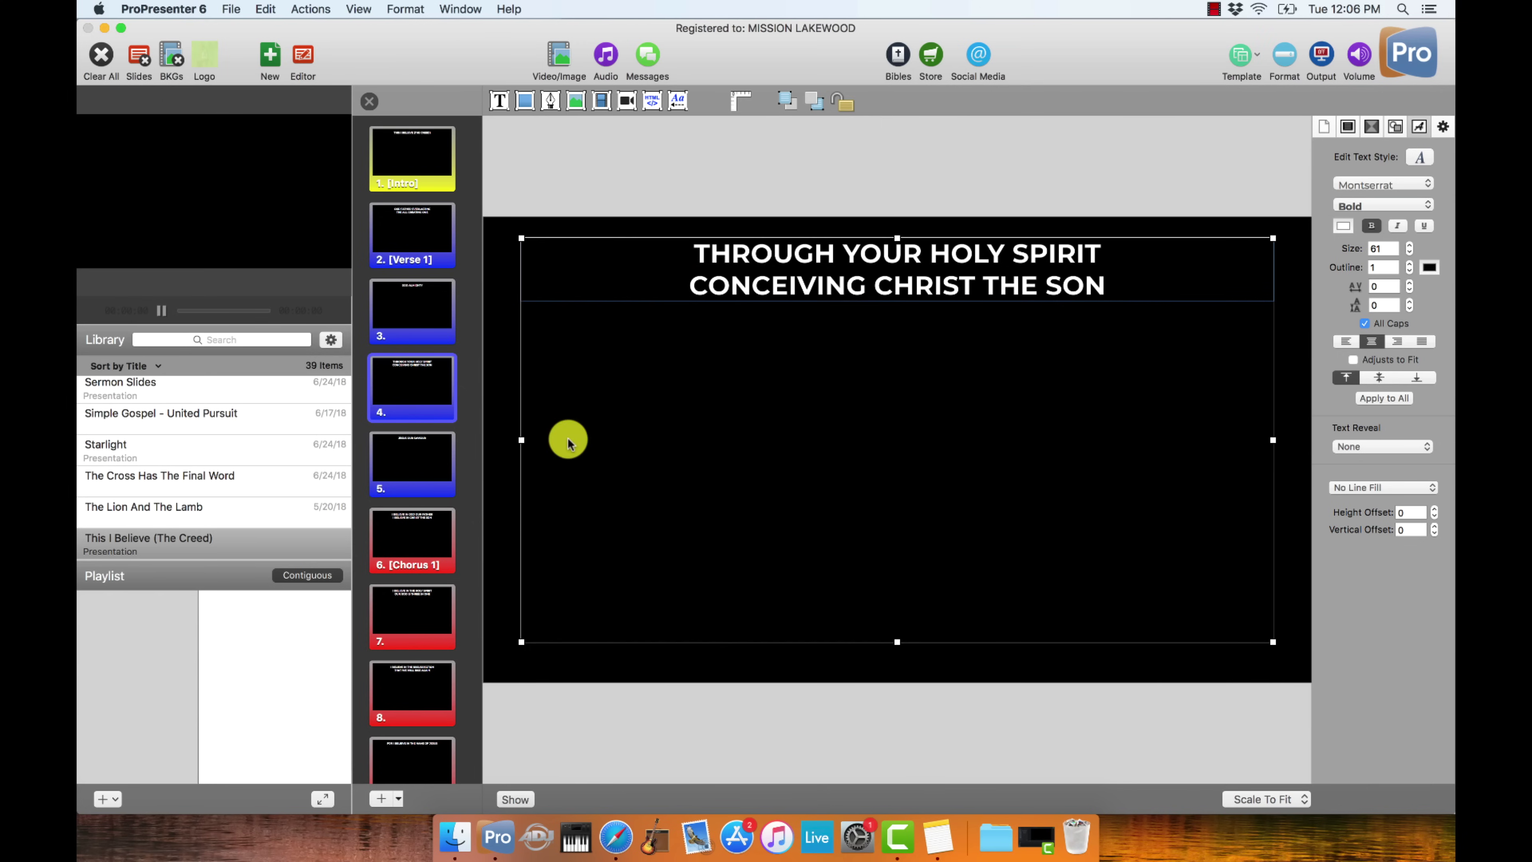
- Review the regrouped Verse 1 slides, including GOD ALMIGHTY and JESUS OUR SAVIOUR
left_click(435, 455)
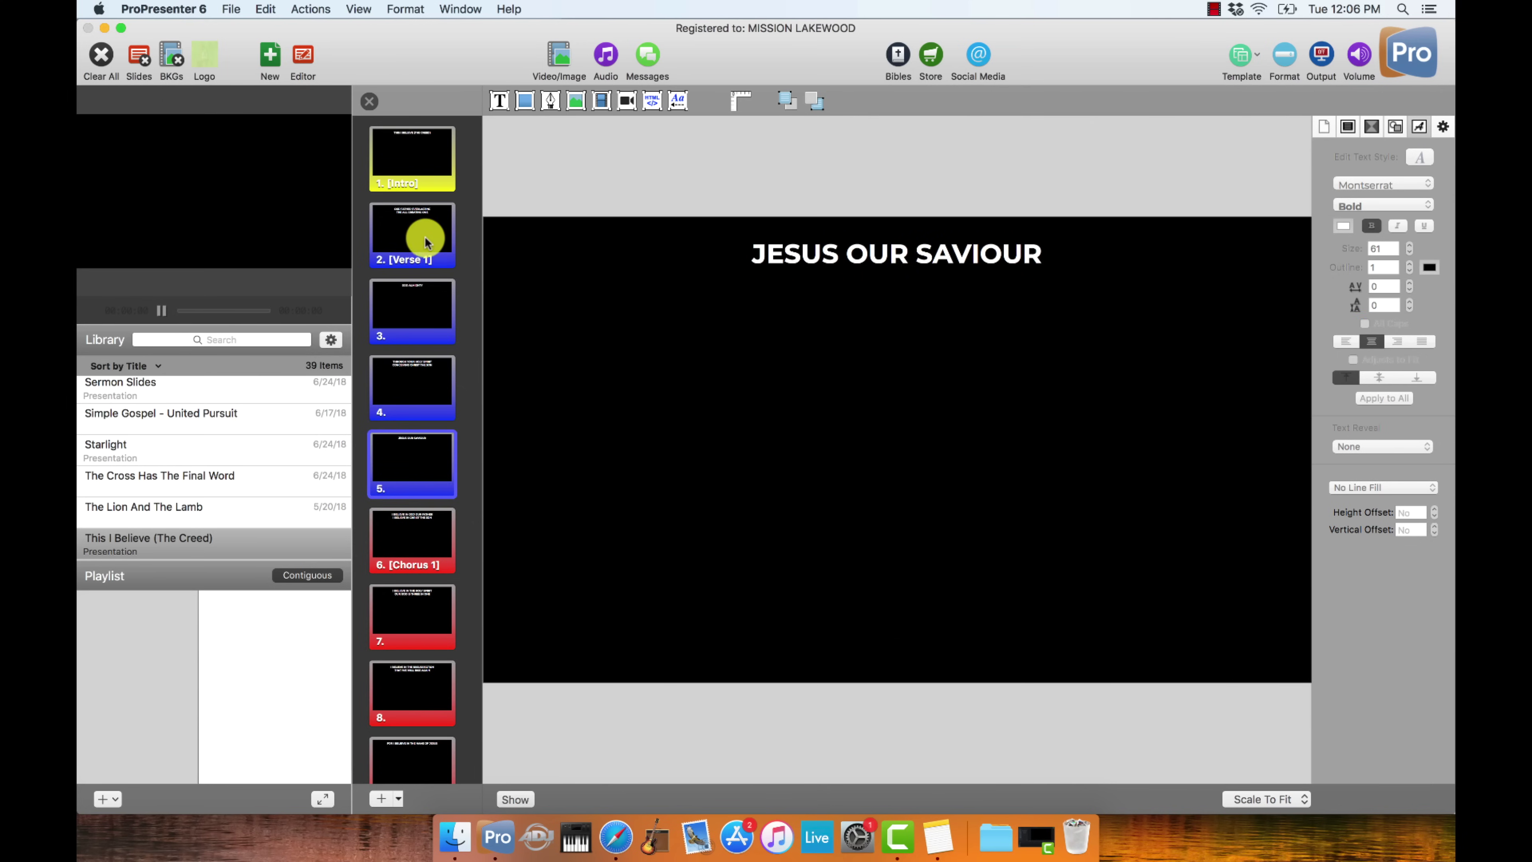
left_click(413, 266)
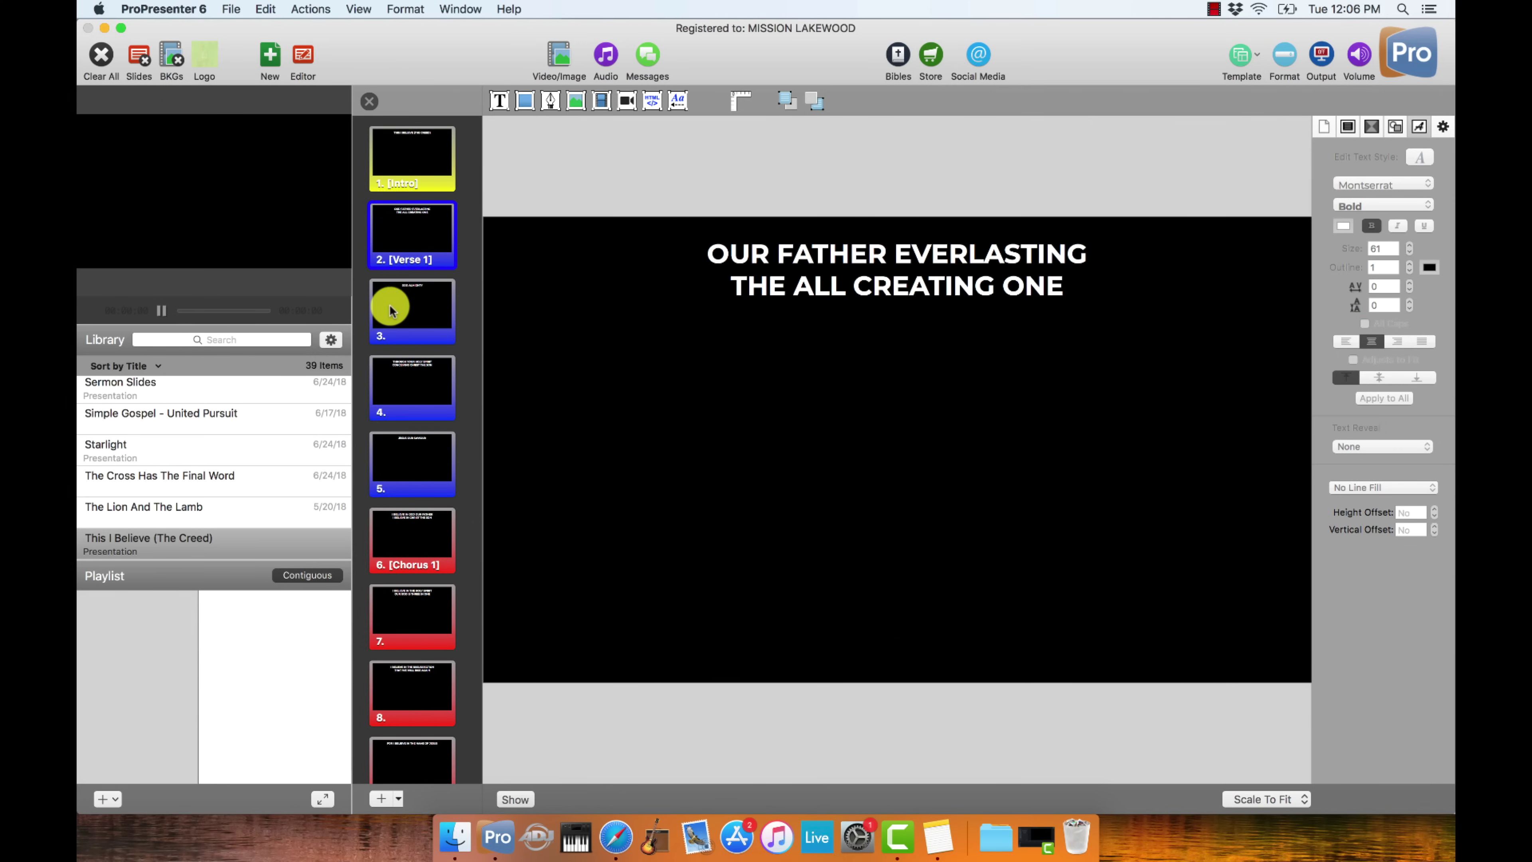
left_click(403, 307)
left_click(420, 392)
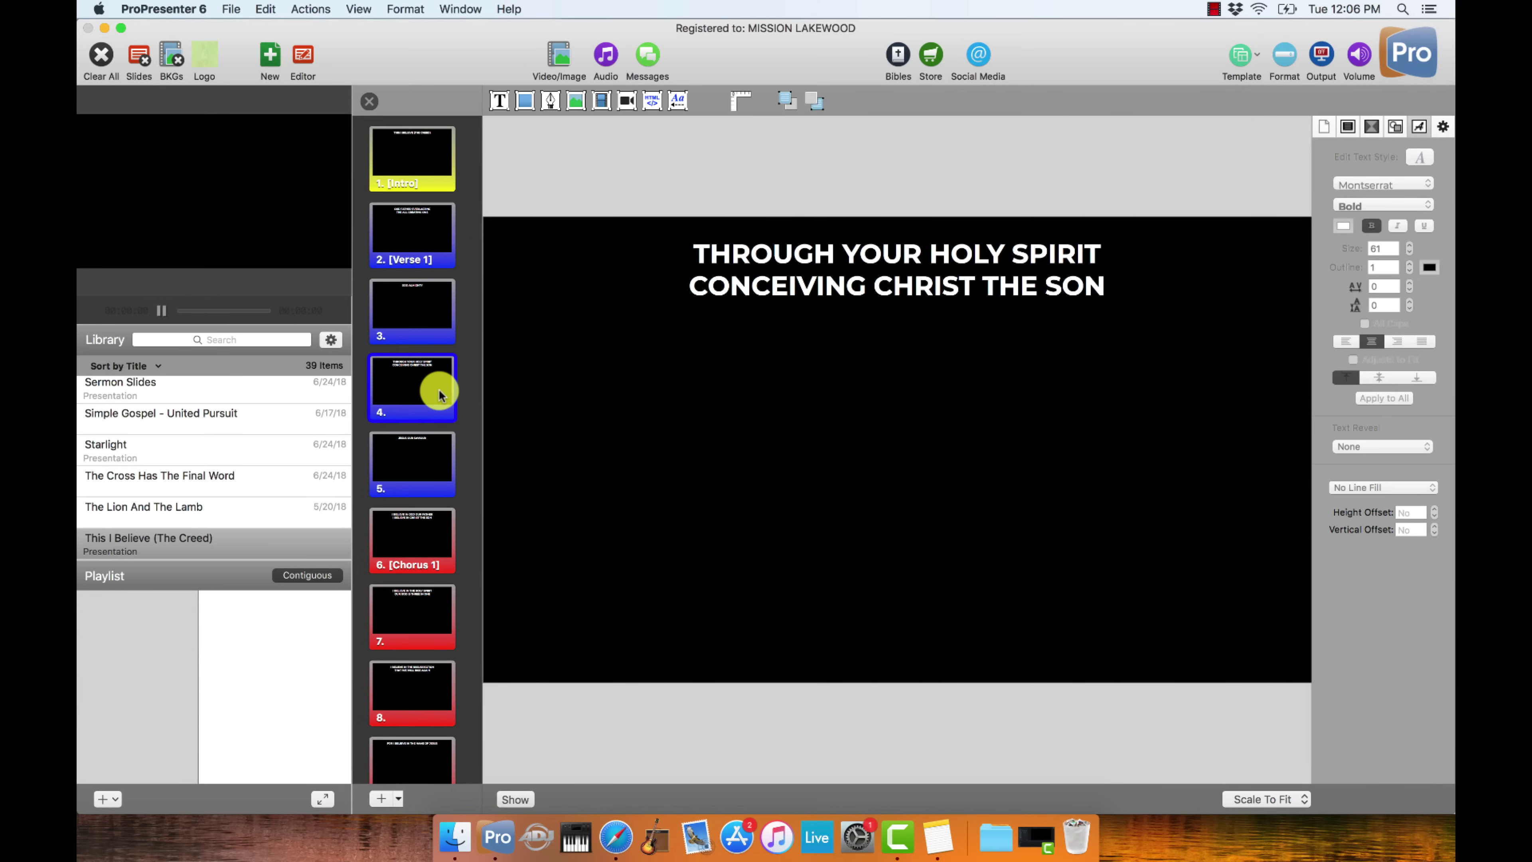
left_click(422, 477)
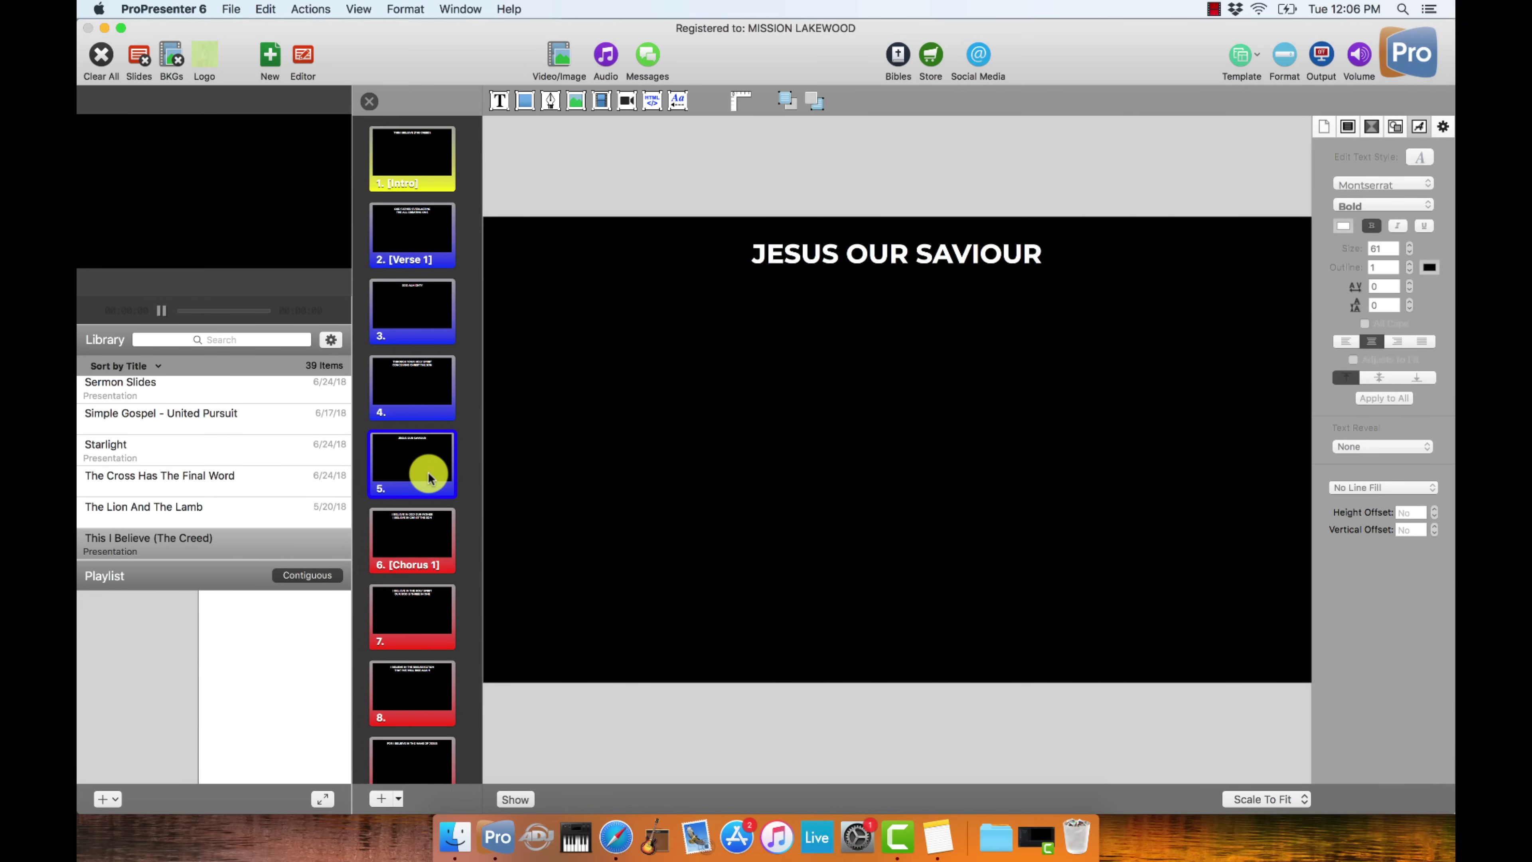
left_click(430, 306)
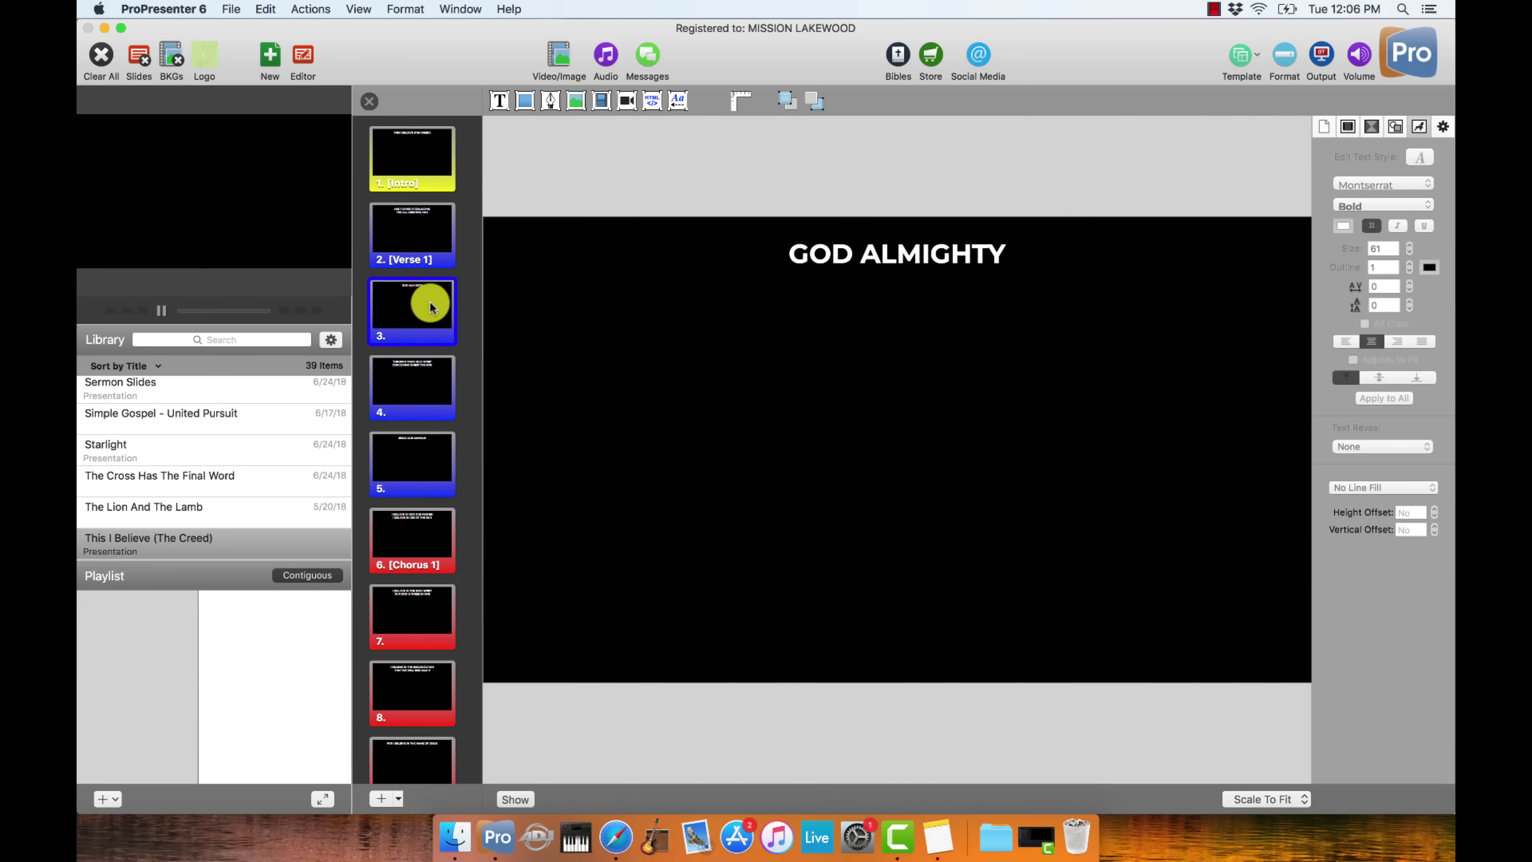
left_click(418, 387)
- Check the lyrics on the Chorus 1 slides 7–9 and the Verse 2 opener
left_click(413, 525)
scroll(412, 531, "down", 3)
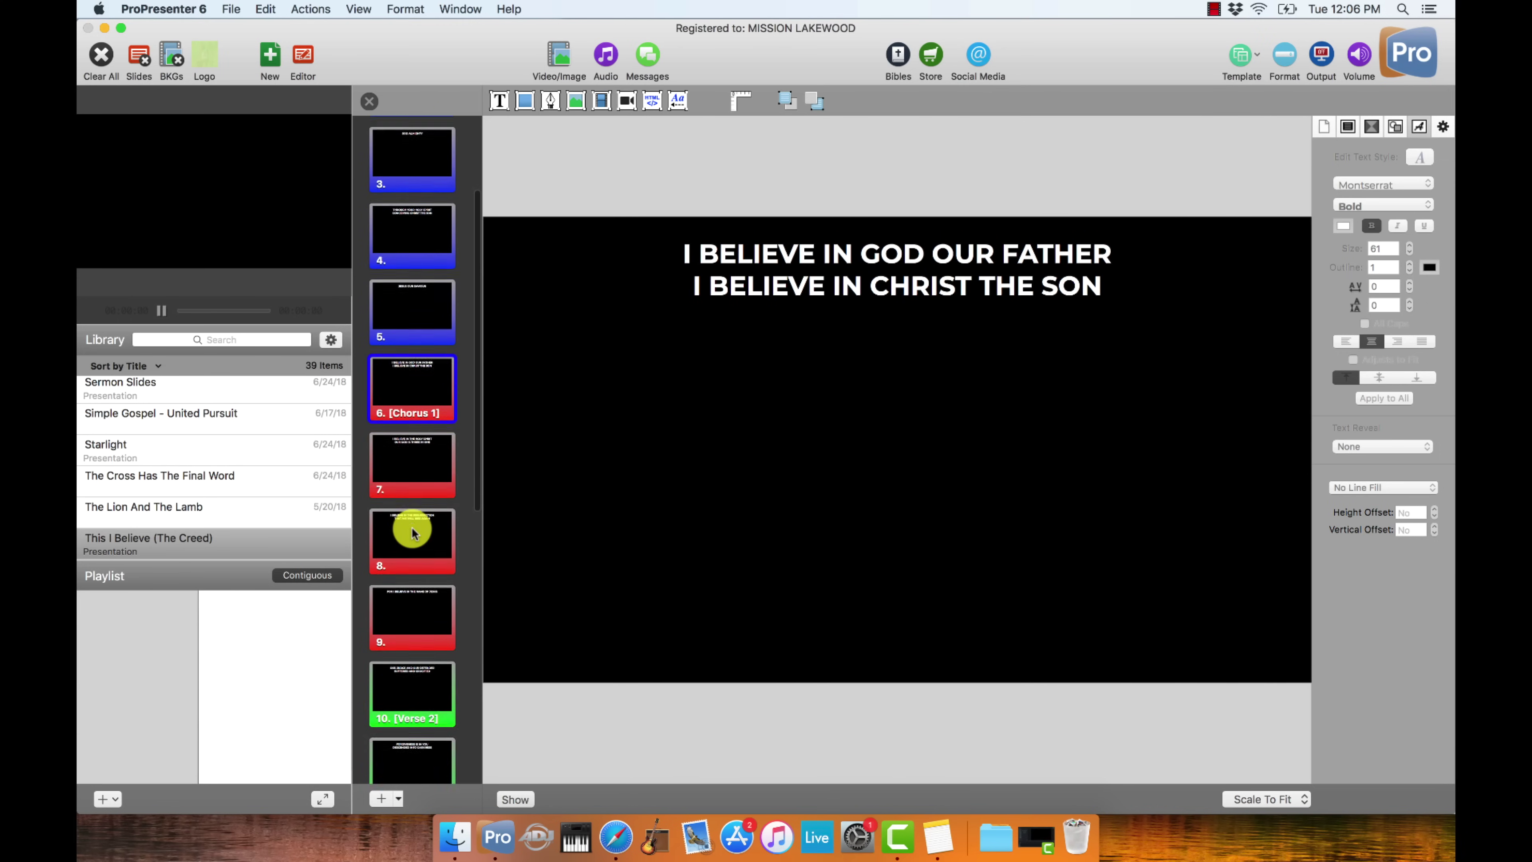
left_click(418, 453)
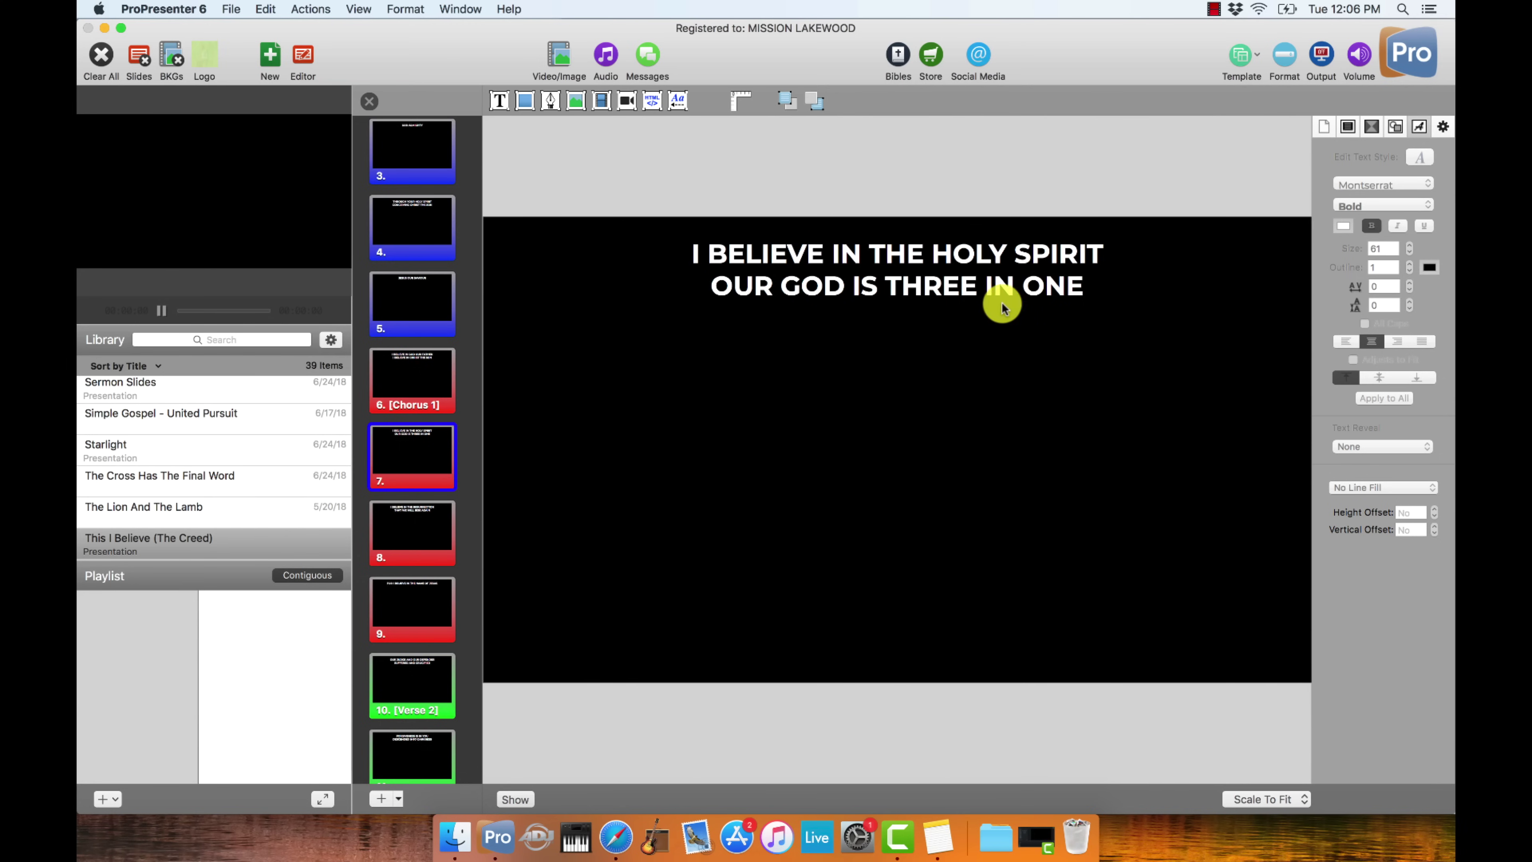
left_click(434, 537)
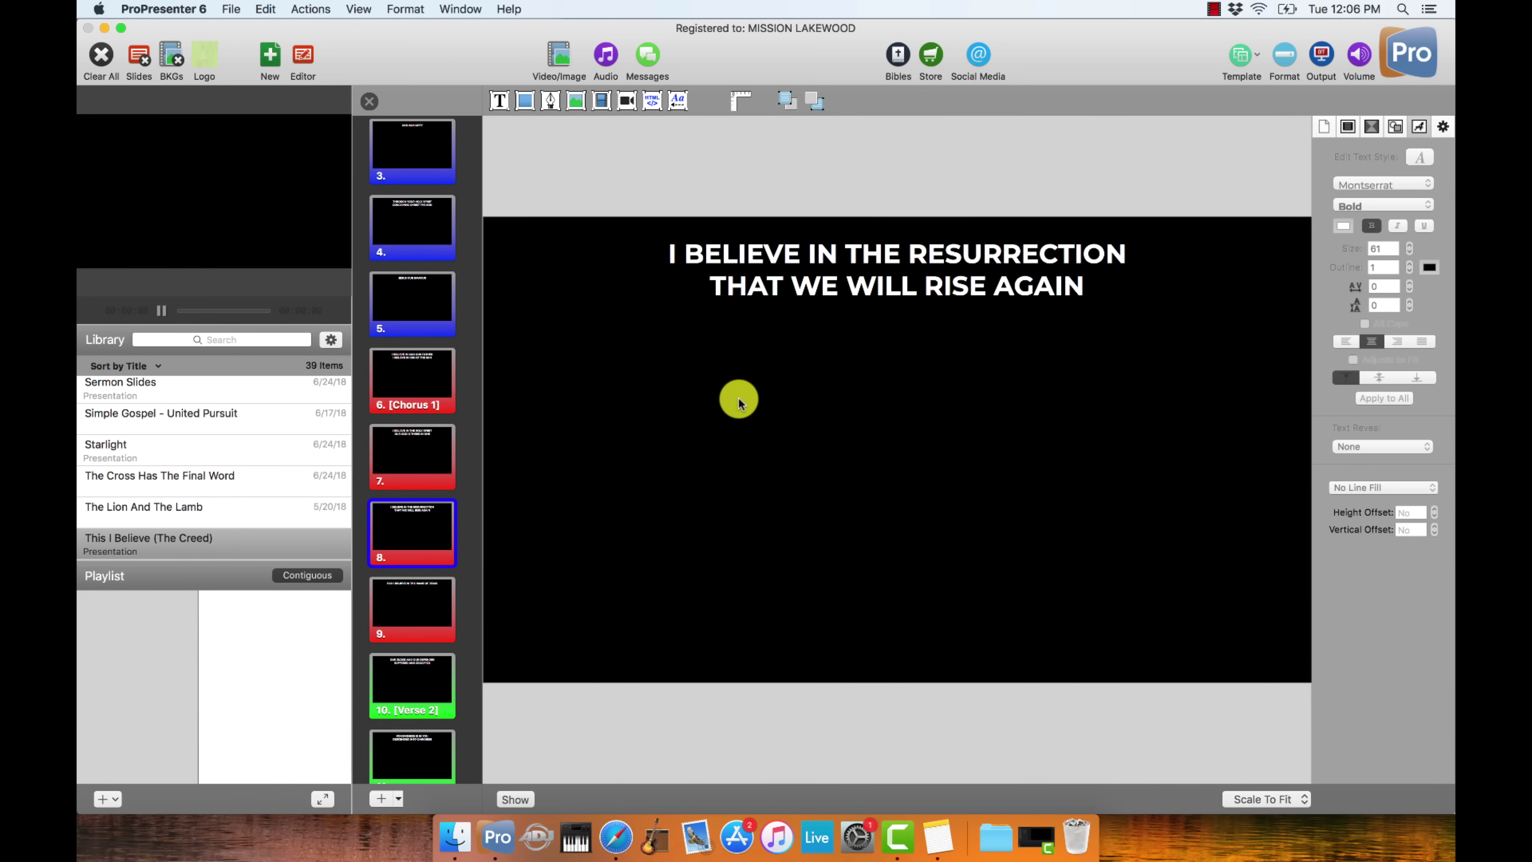
left_click(415, 615)
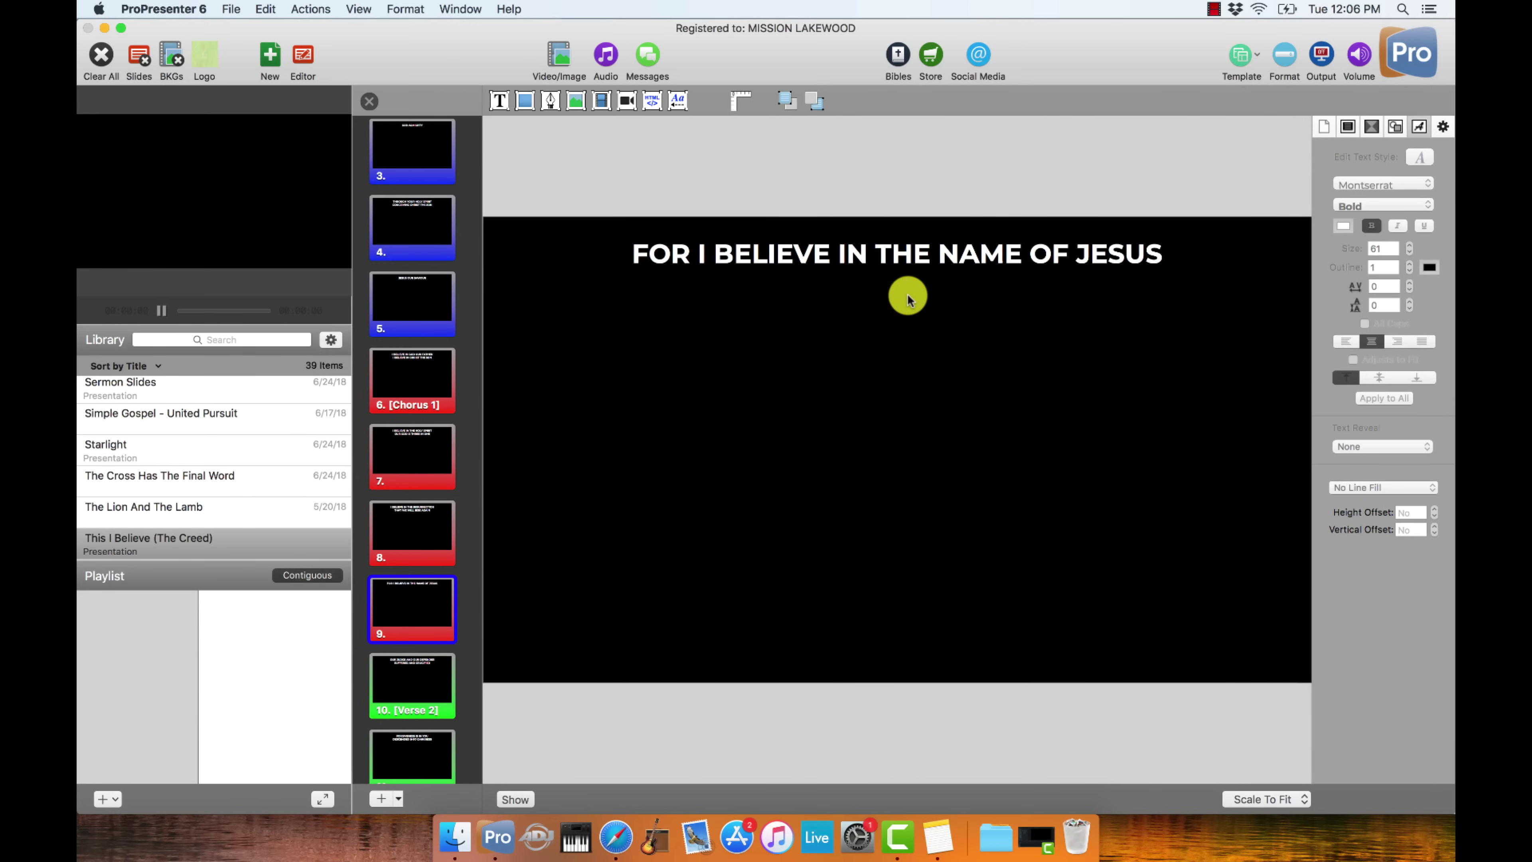
scroll(417, 494, "down", 6)
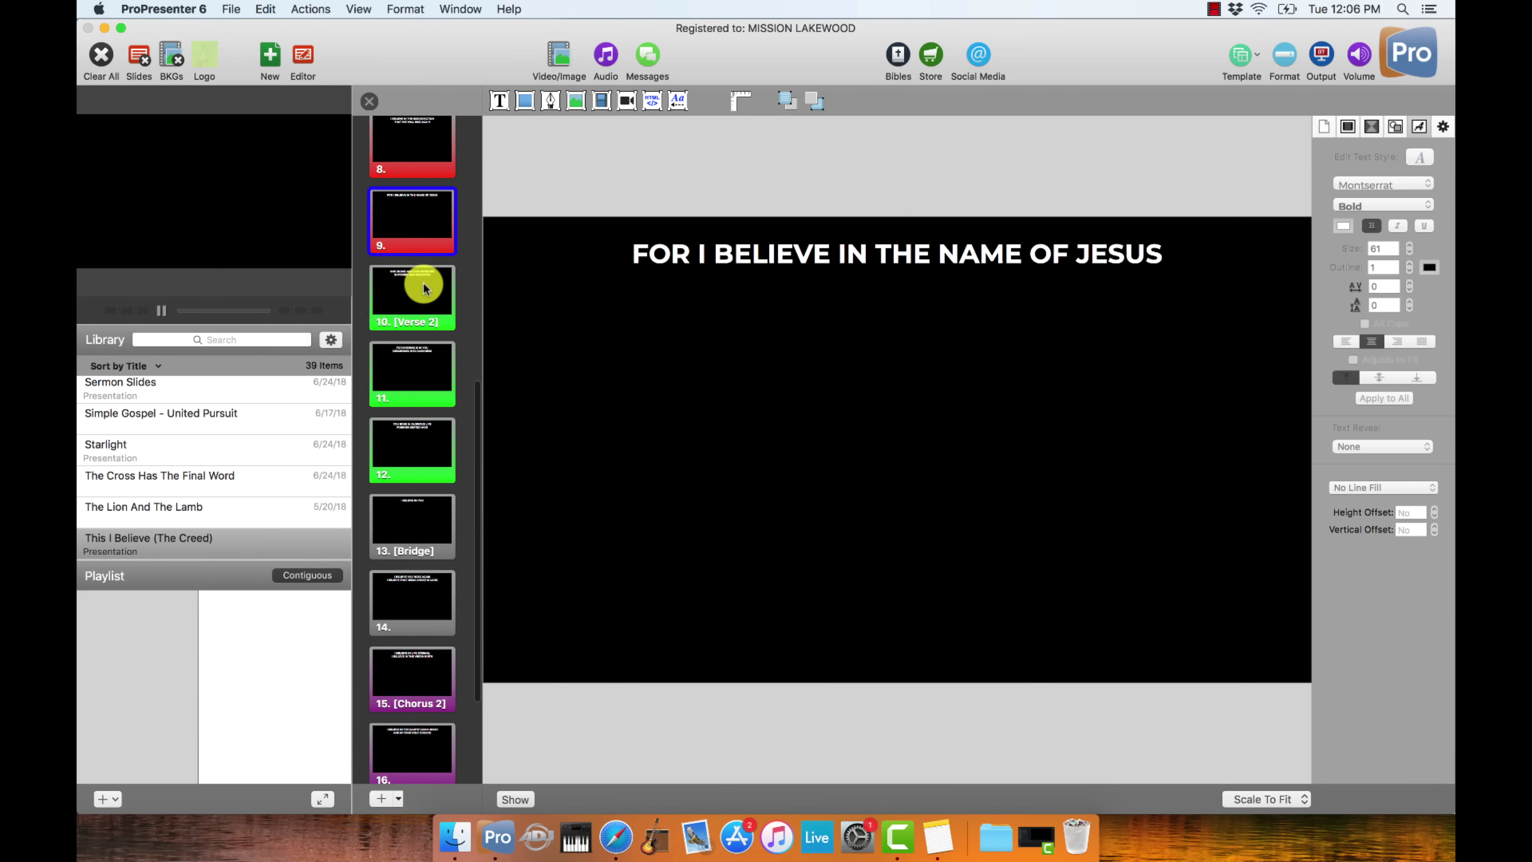
left_click(425, 284)
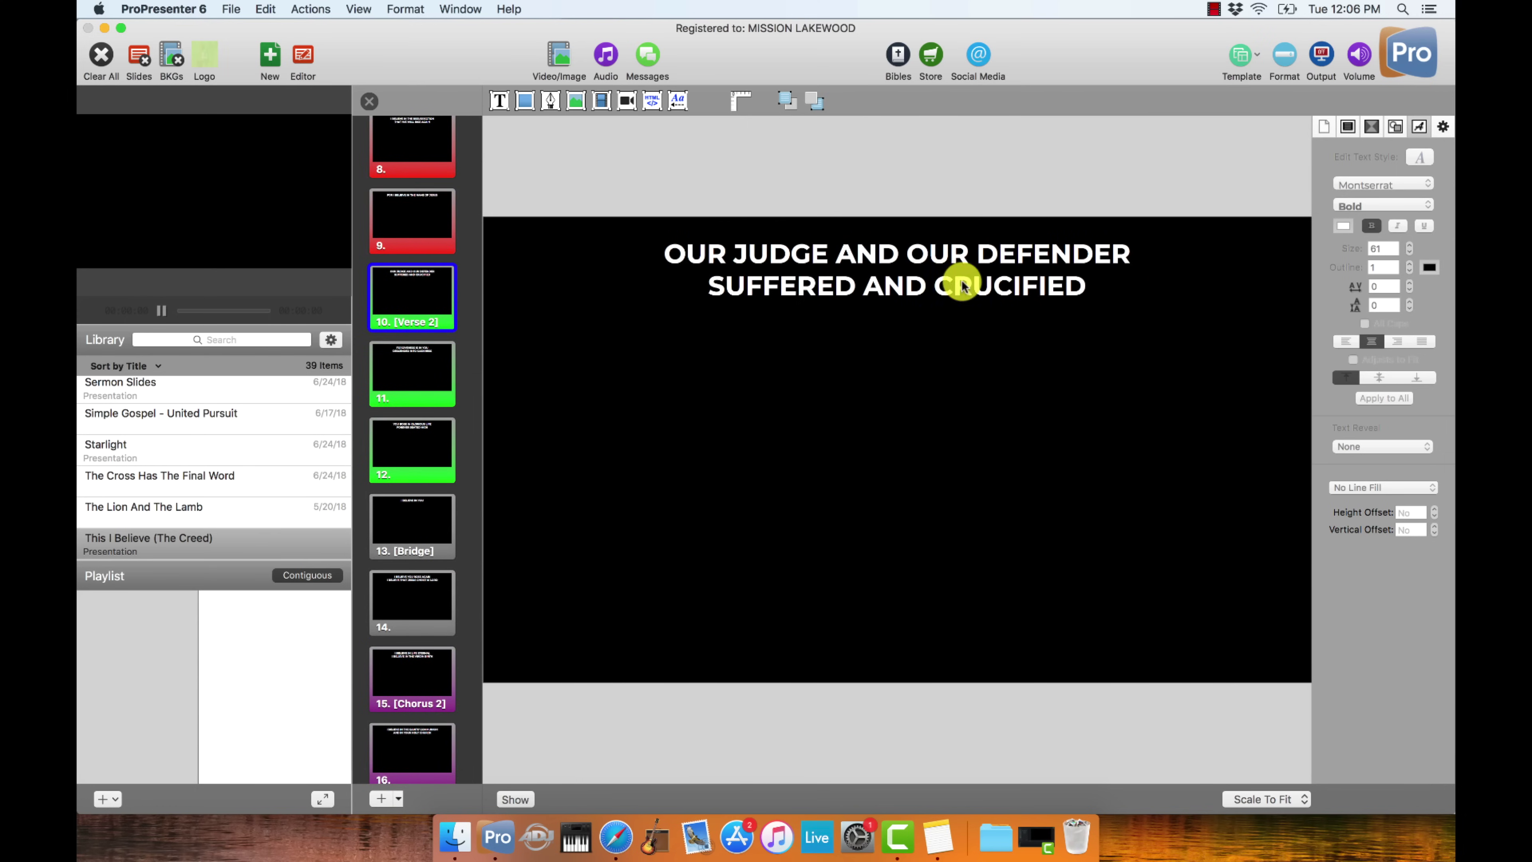
- Move DESCENDED INTO DARKNESS from slide 11 to the top line of slide 12
left_click(411, 365)
double_click(771, 285)
triple_click(728, 287)
key("cmd+c")
key("BackSpace")
key("BackSpace")
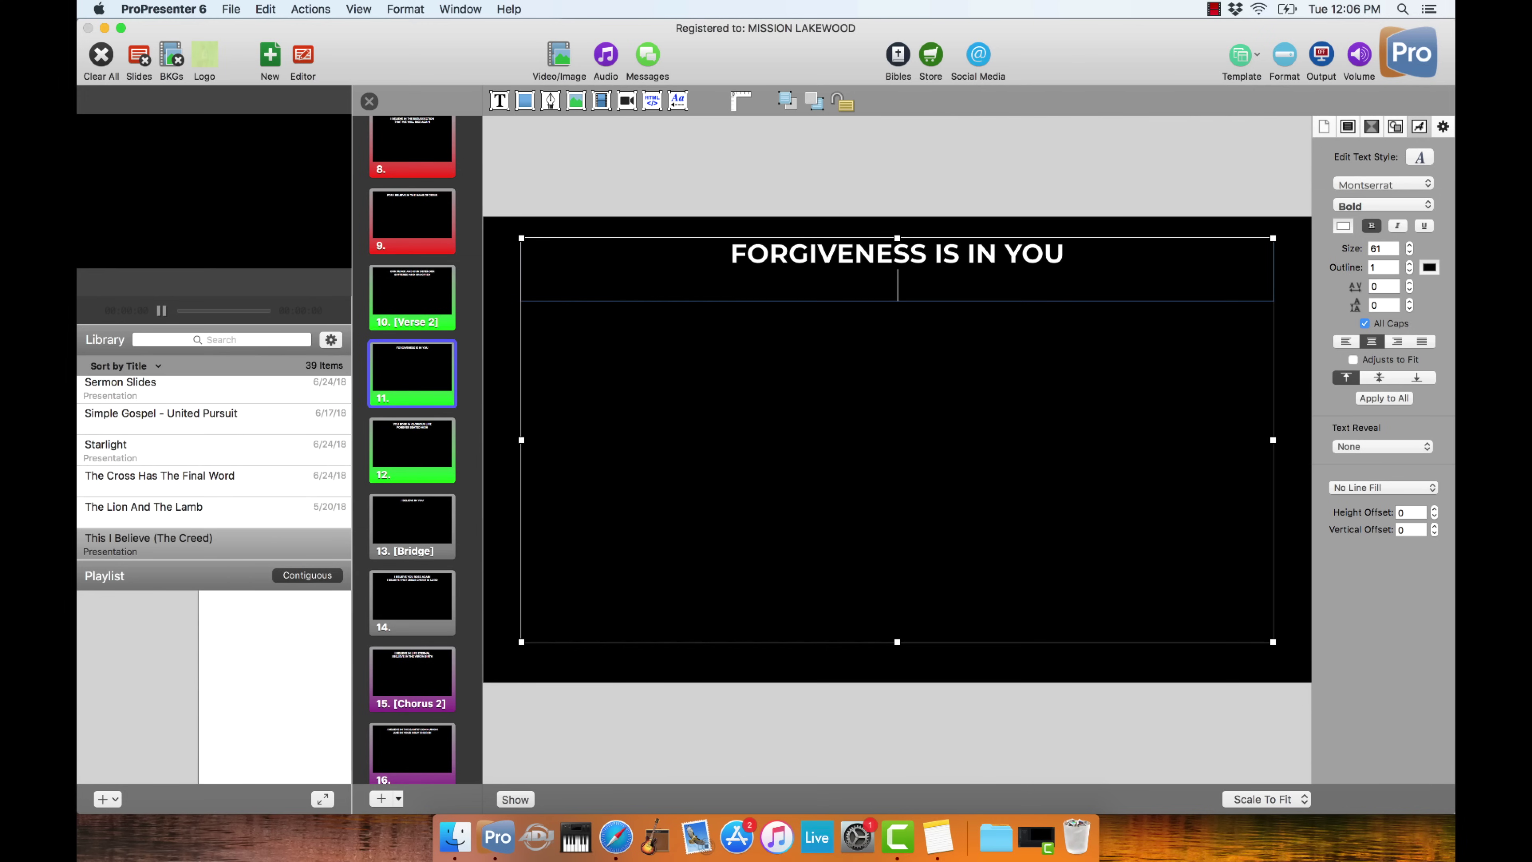
left_click(412, 443)
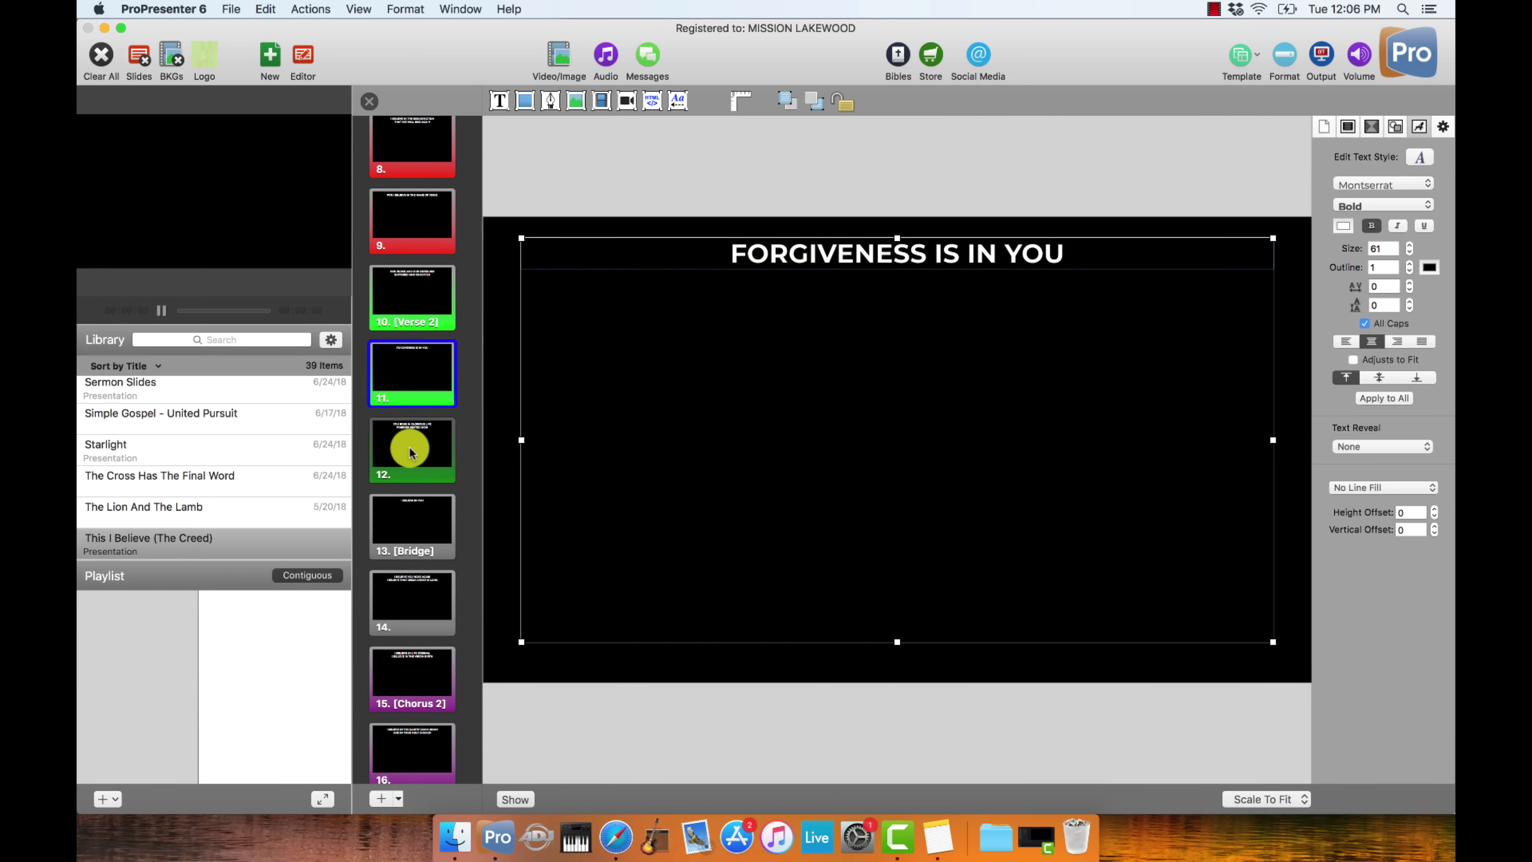
double_click(782, 304)
left_click(701, 250)
key("Return")
left_click(717, 250)
key("cmd+v")
- Split FOREVER SEATED HIGH off slide 12 onto its own slide
triple_click(739, 318)
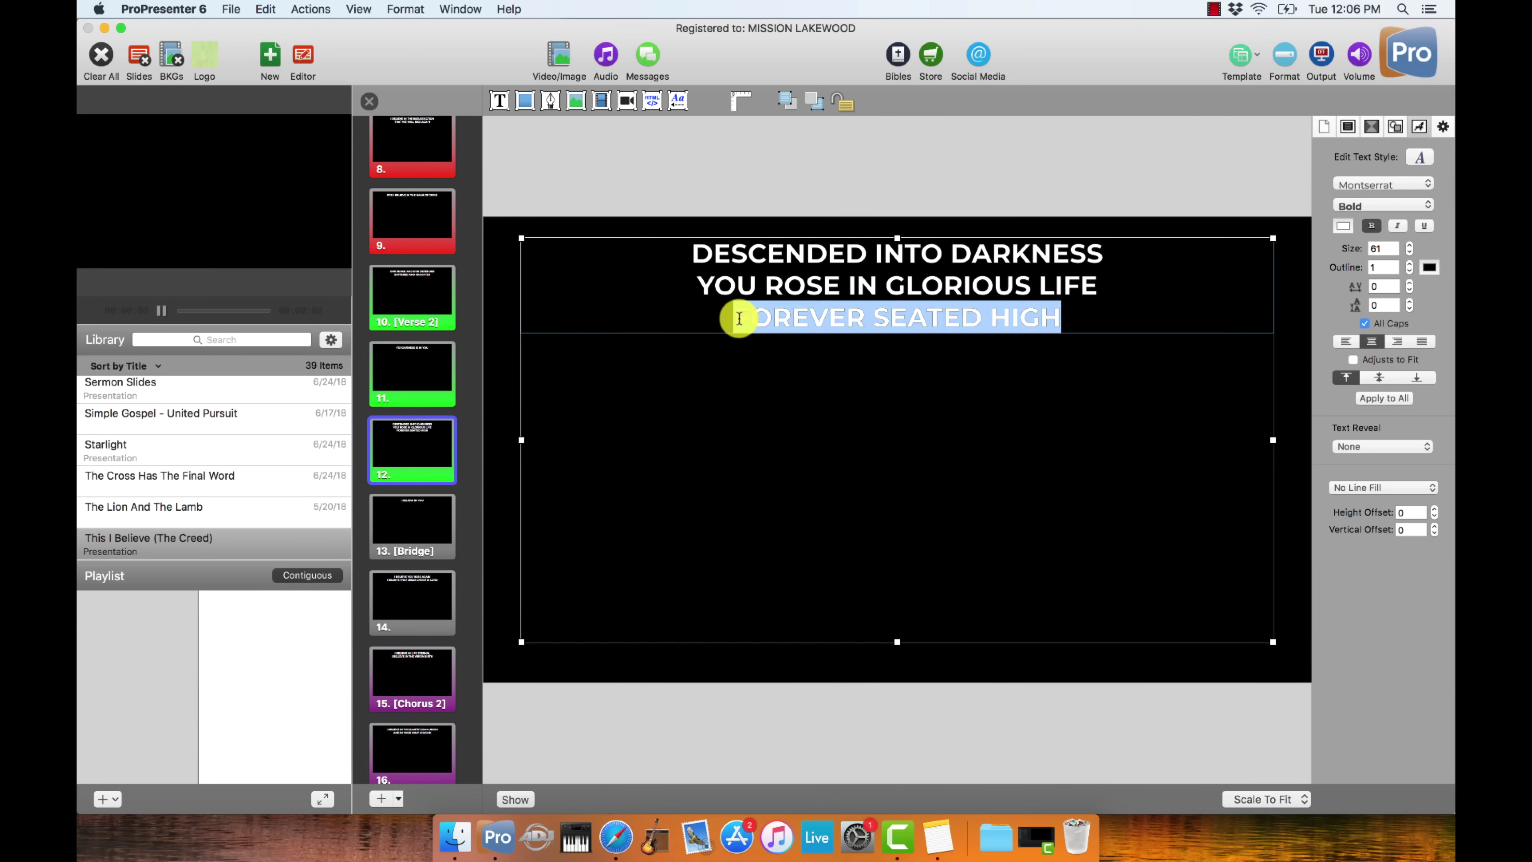
key("cmd+Return")
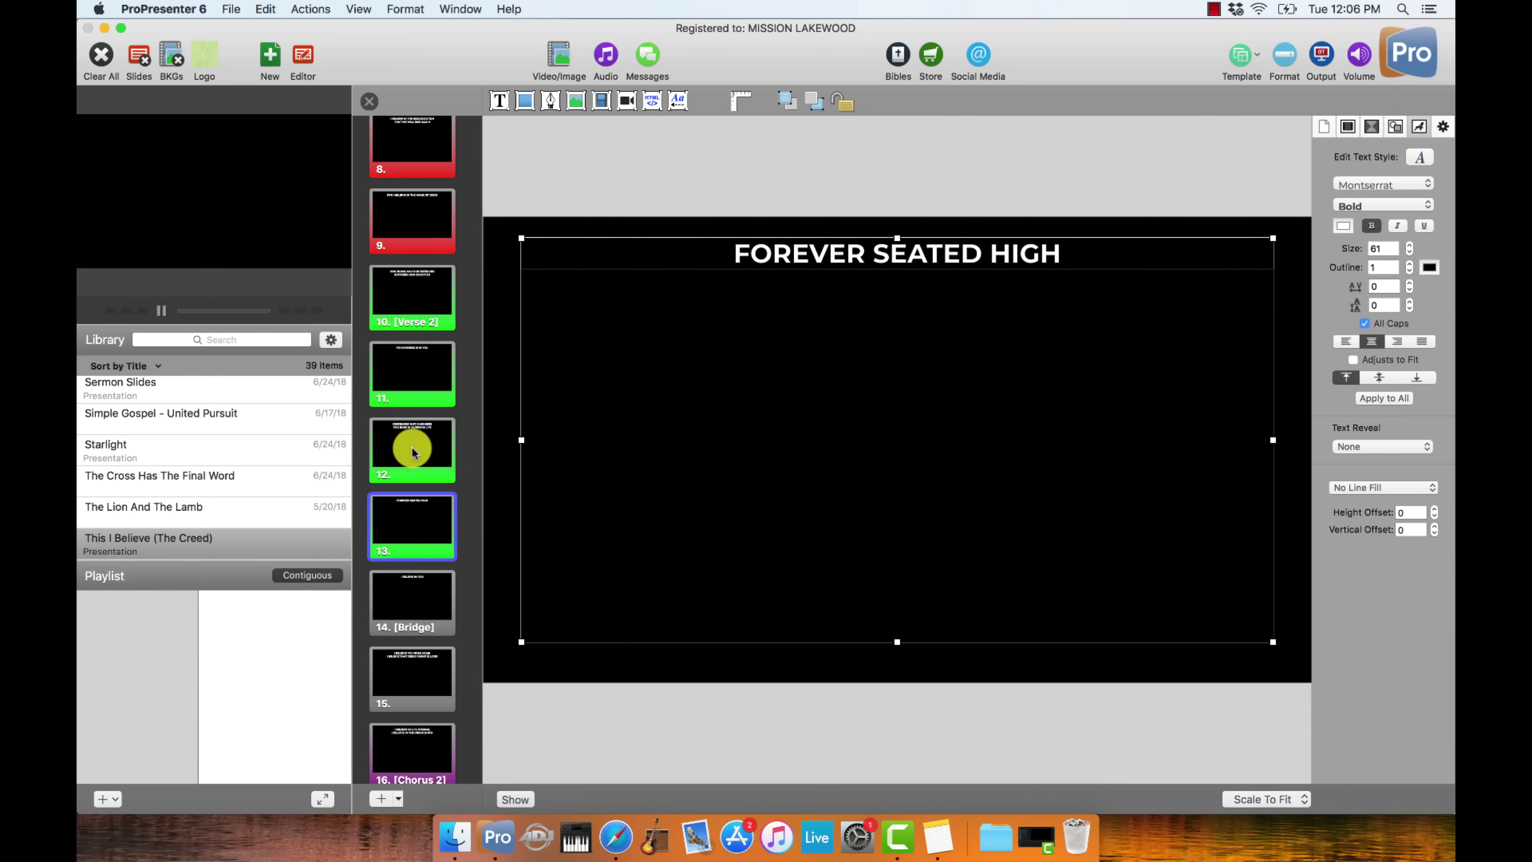
left_click(412, 446)
left_click(416, 367)
left_click(413, 446)
left_click(418, 514)
- Split slide 15's second line, JESUS CHRIST IS LORD, onto a new slide
scroll(418, 514, "down", 4)
left_click(406, 371)
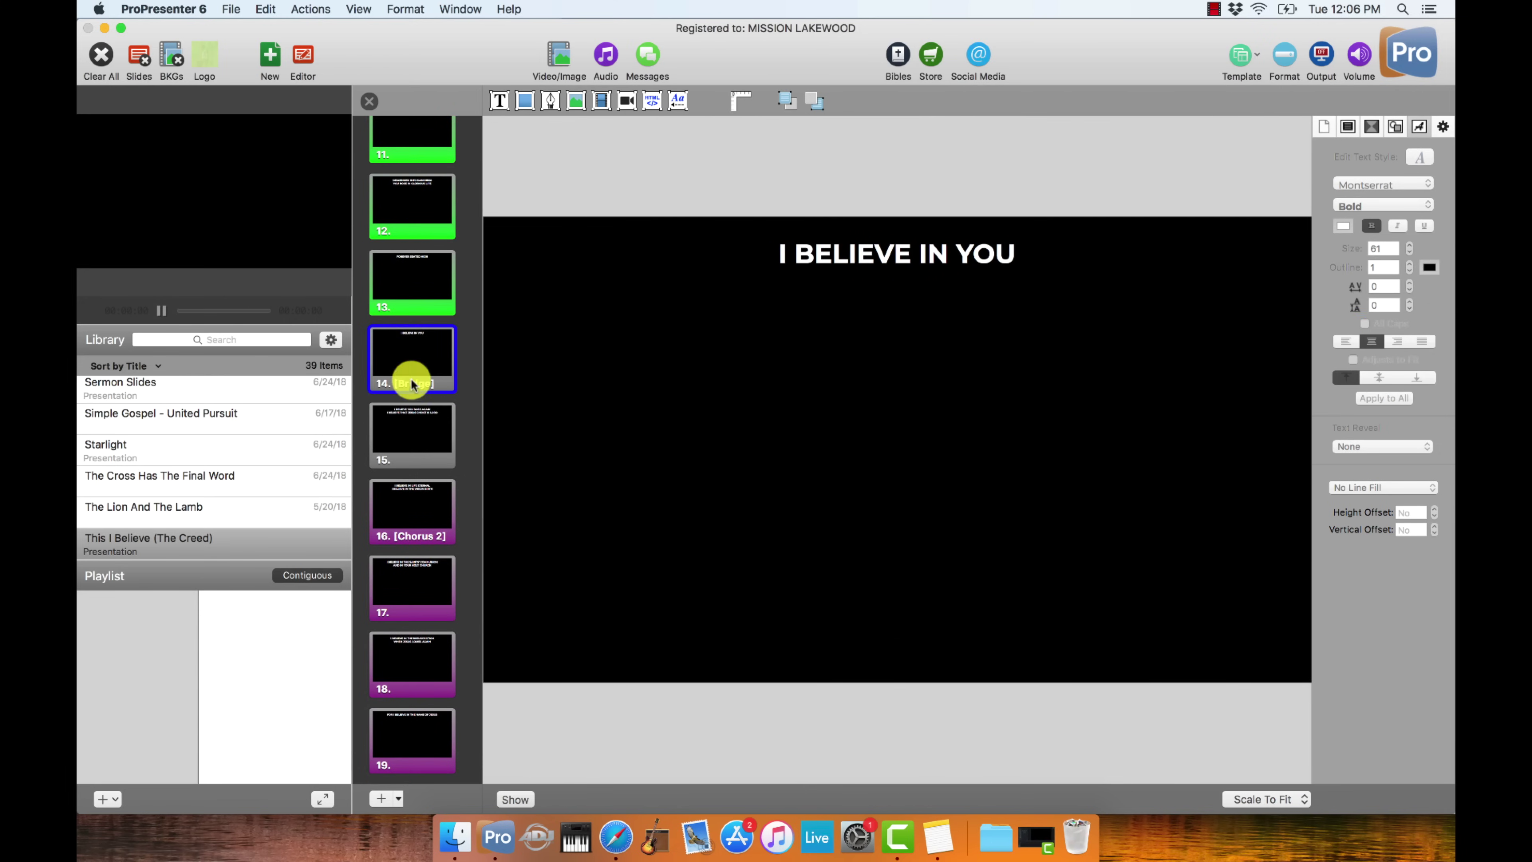
left_click(420, 445)
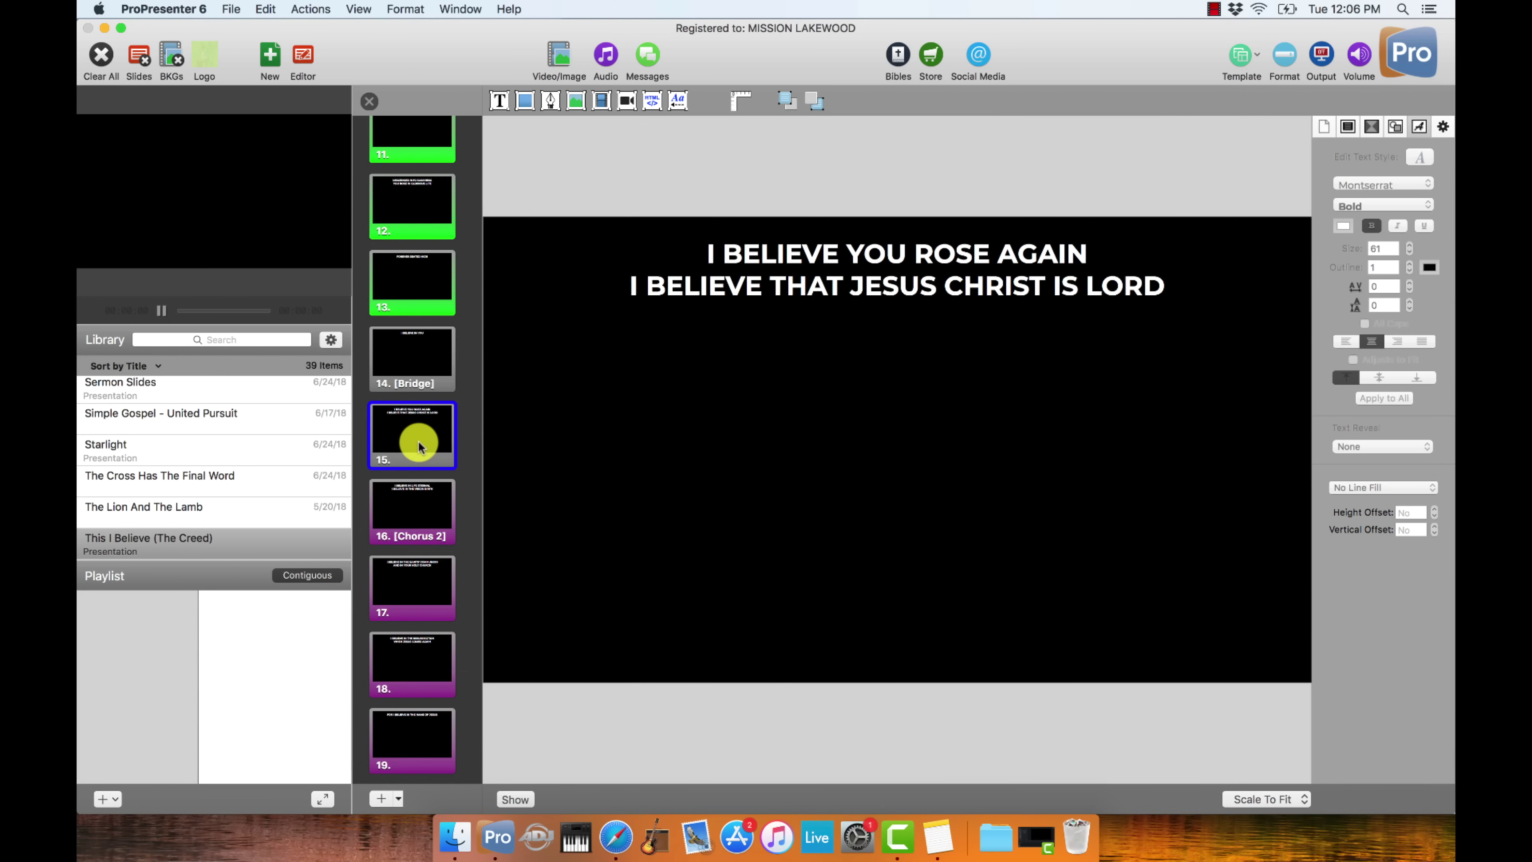
left_click(730, 326)
left_click(621, 294)
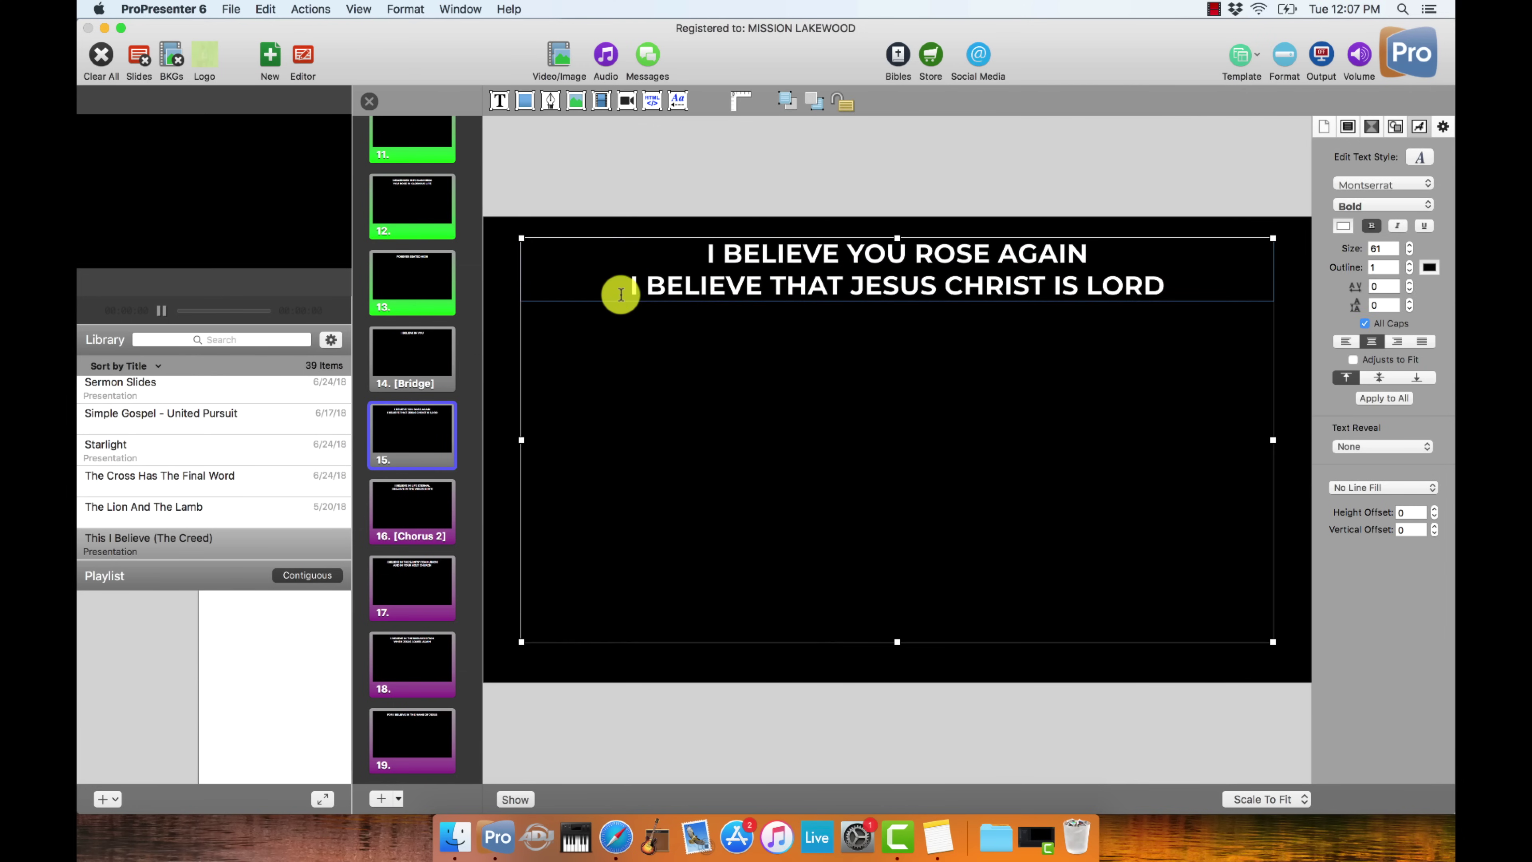
key("super+Return")
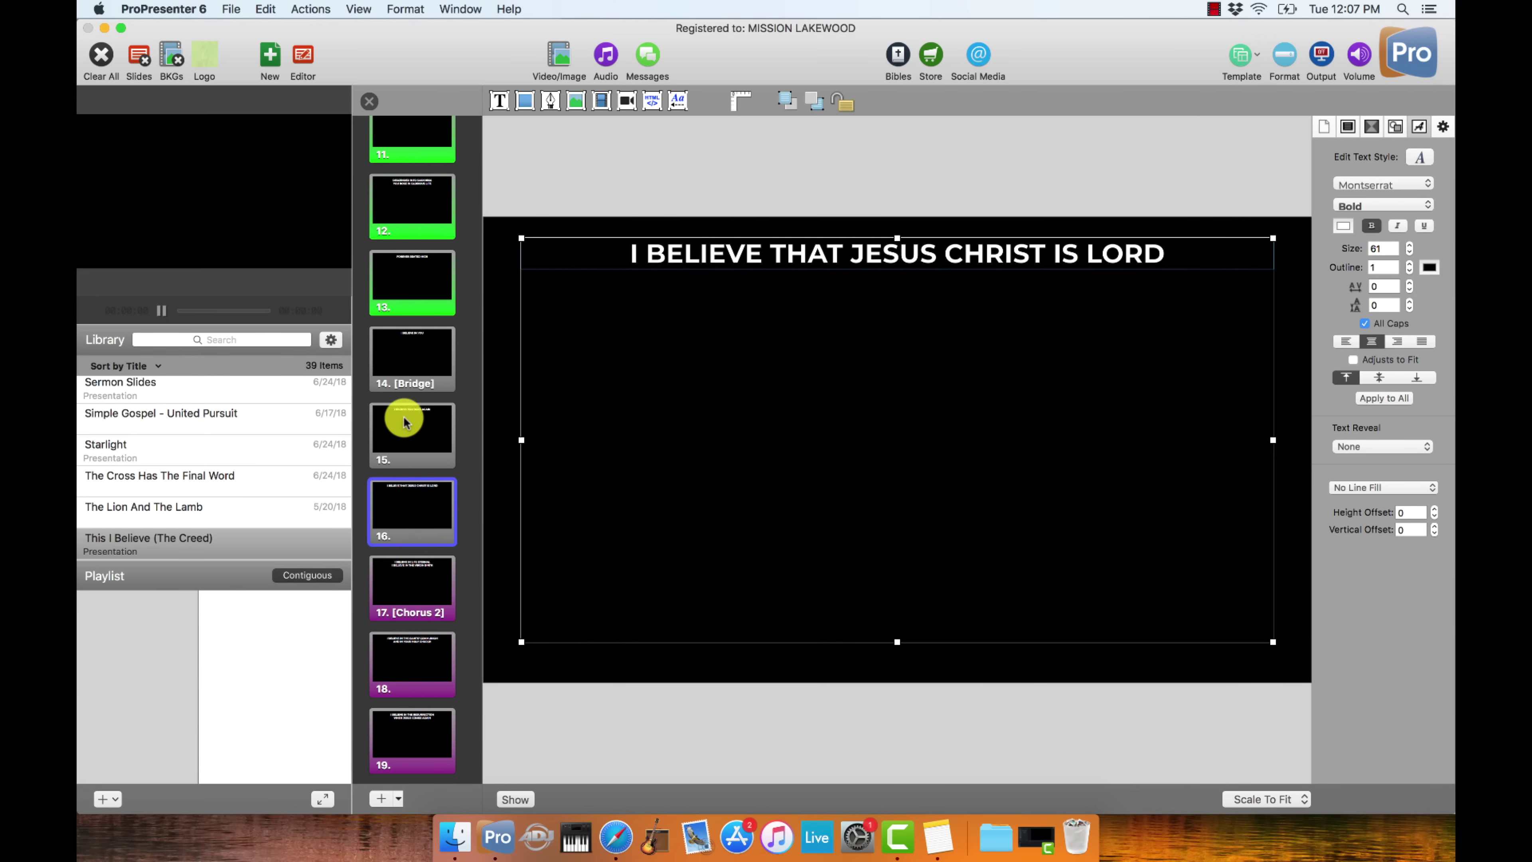
- Review the Bridge, slide 15 and the new JESUS CHRIST IS LORD slide
left_click(400, 419)
left_click(412, 363)
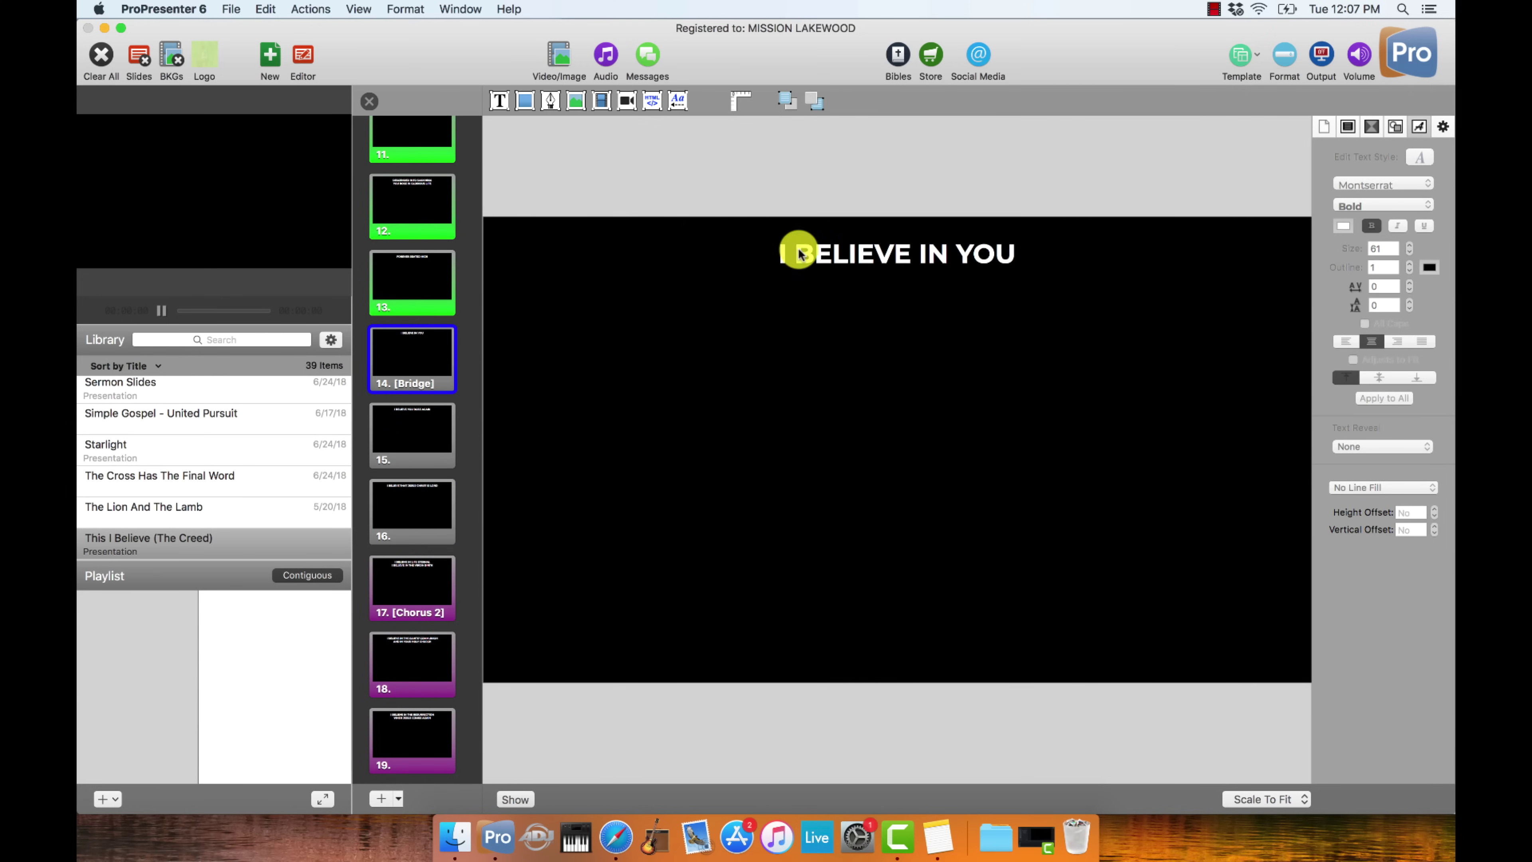
left_click(418, 435)
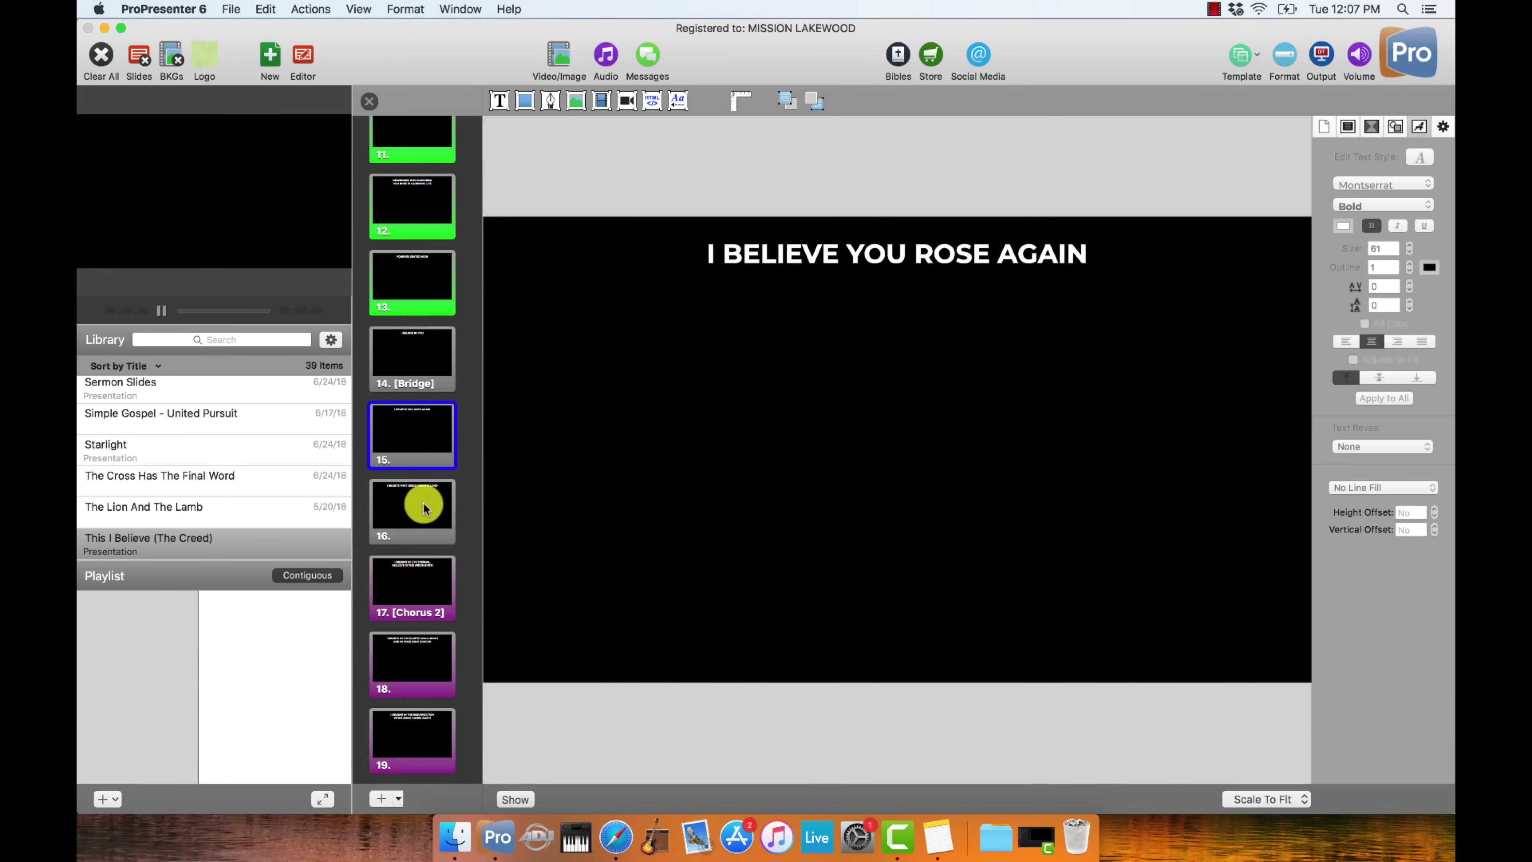
left_click(418, 507)
left_click(408, 443)
left_click(409, 353)
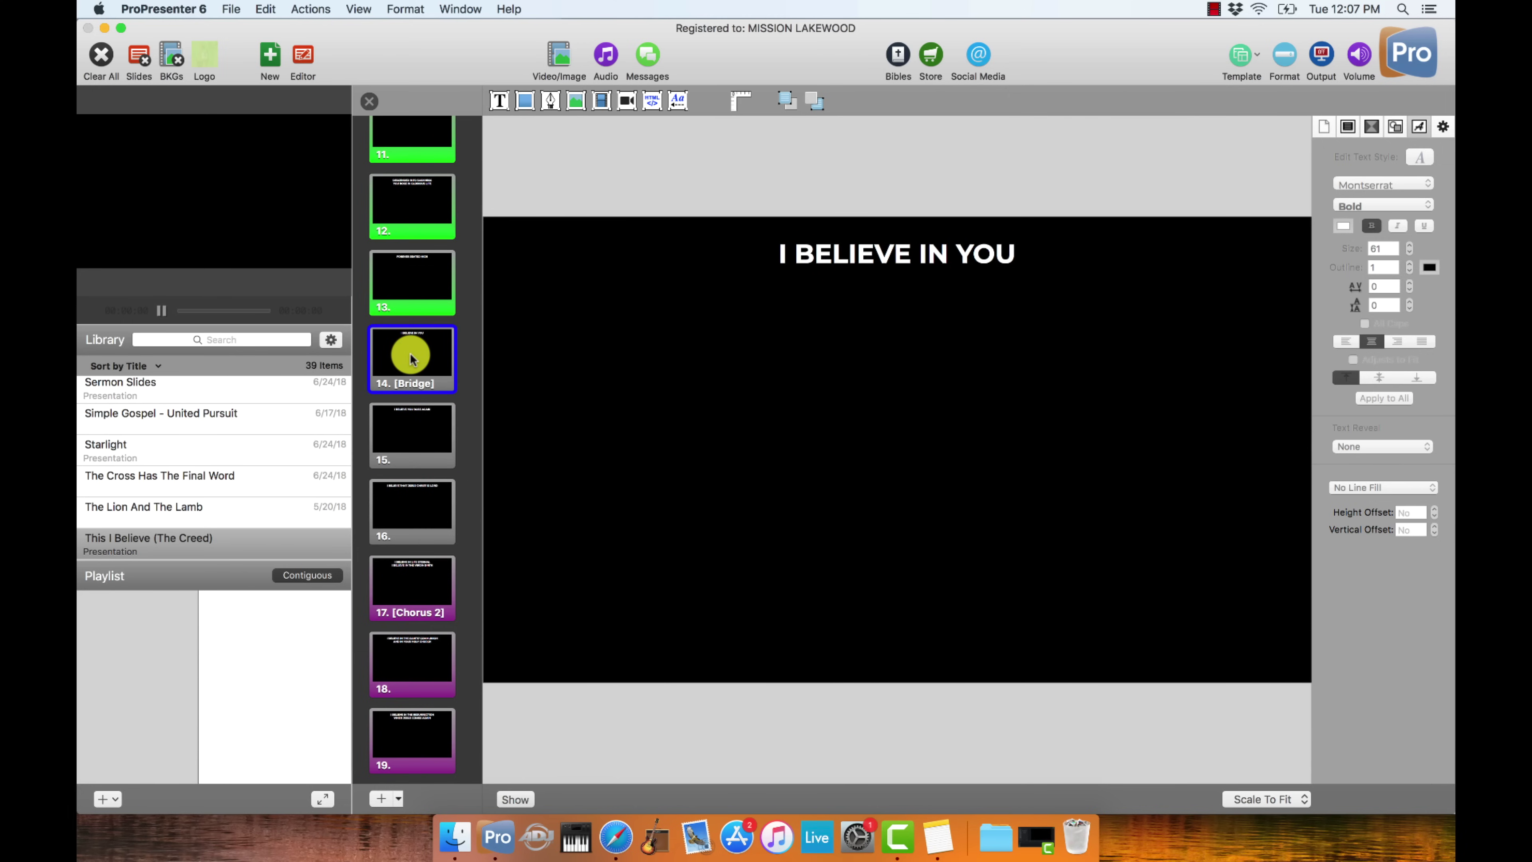
left_click(412, 589)
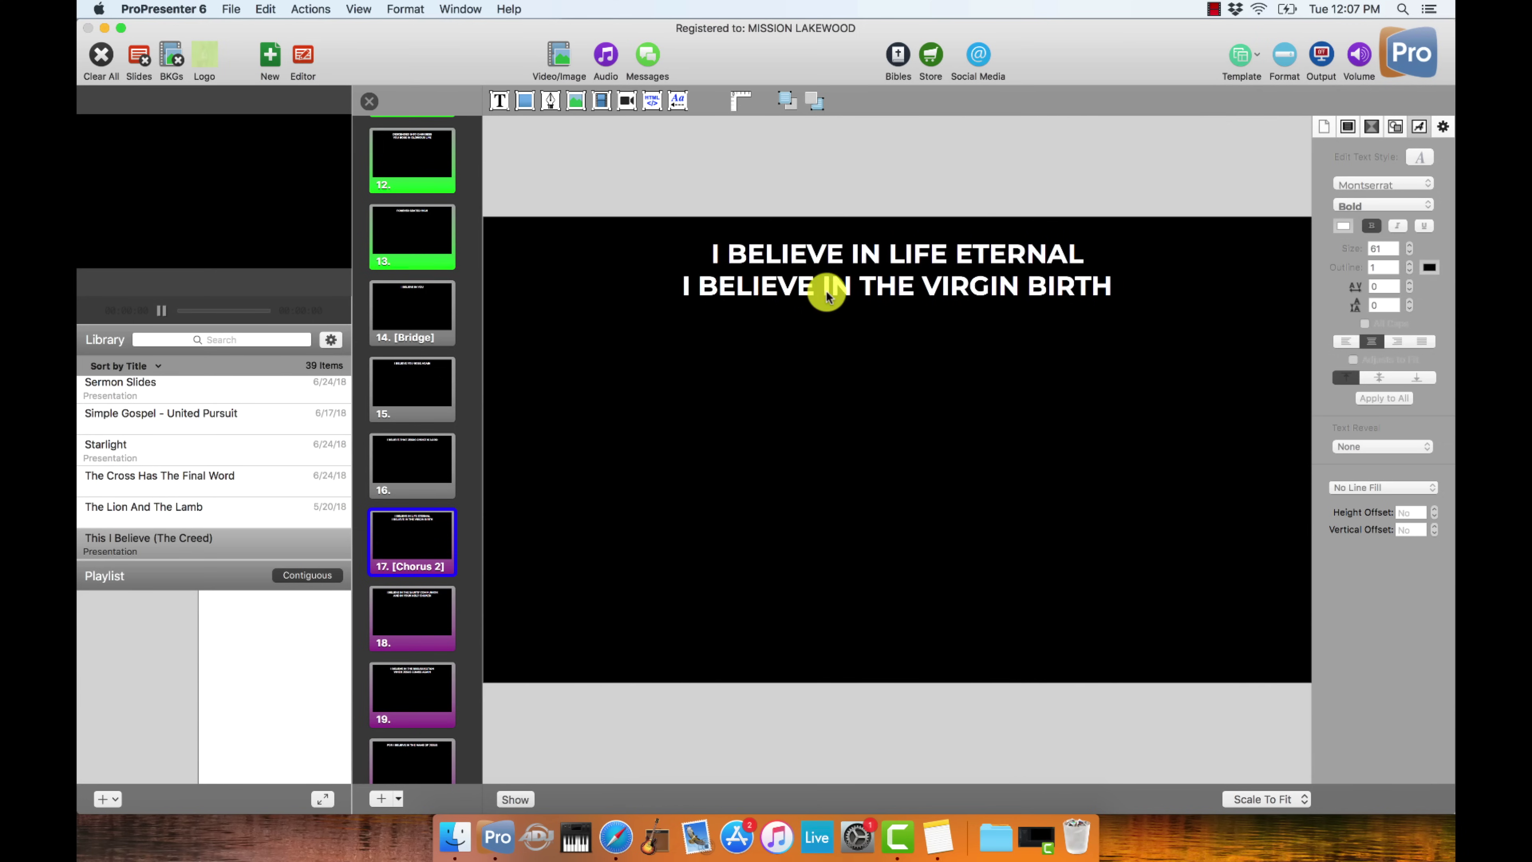
scroll(422, 582, "down", 1)
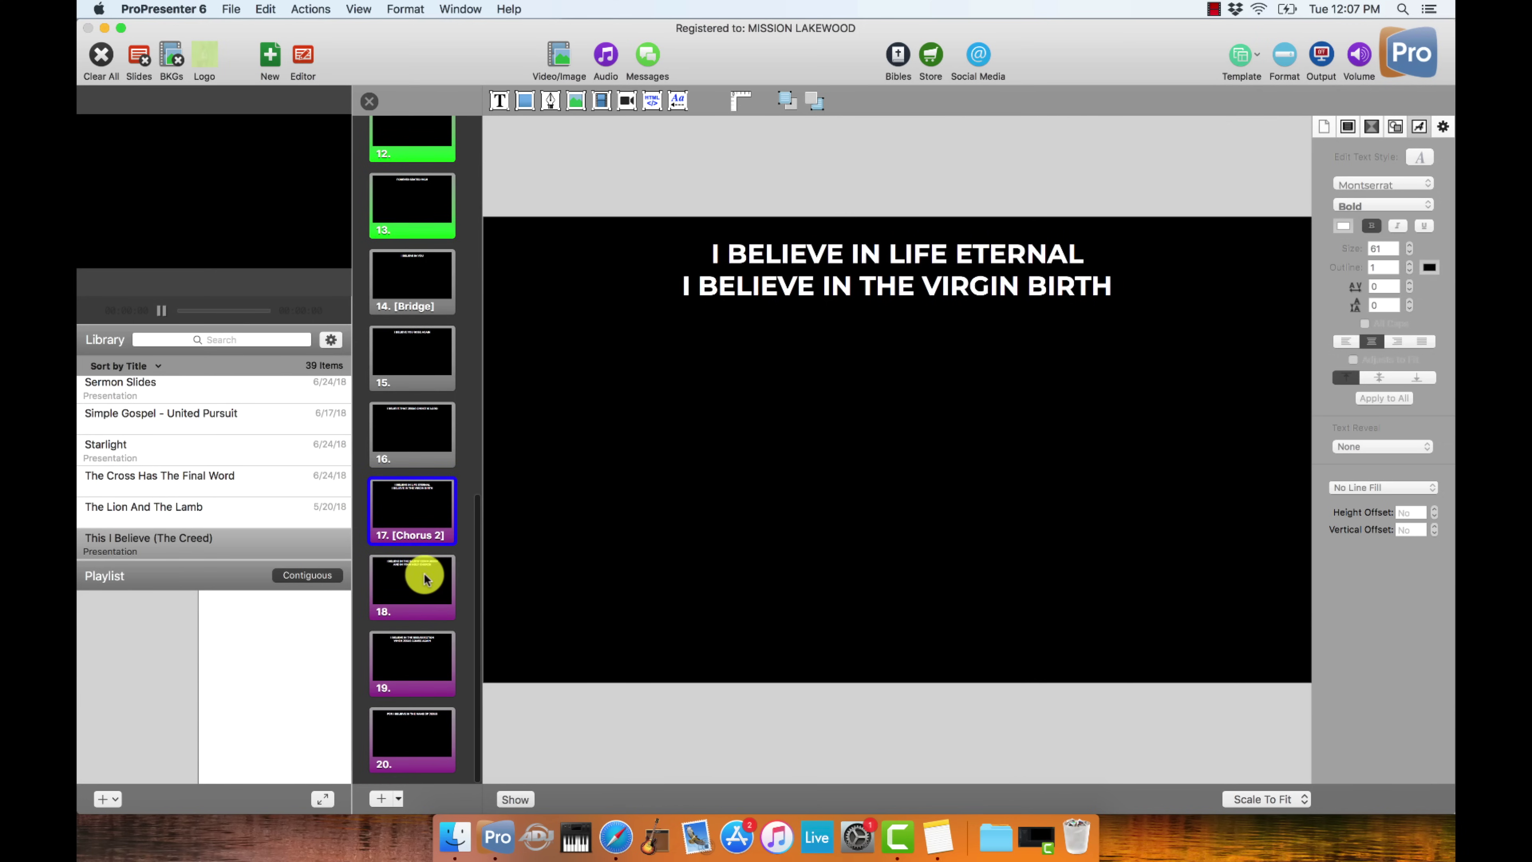
left_click(422, 581)
left_click(417, 653)
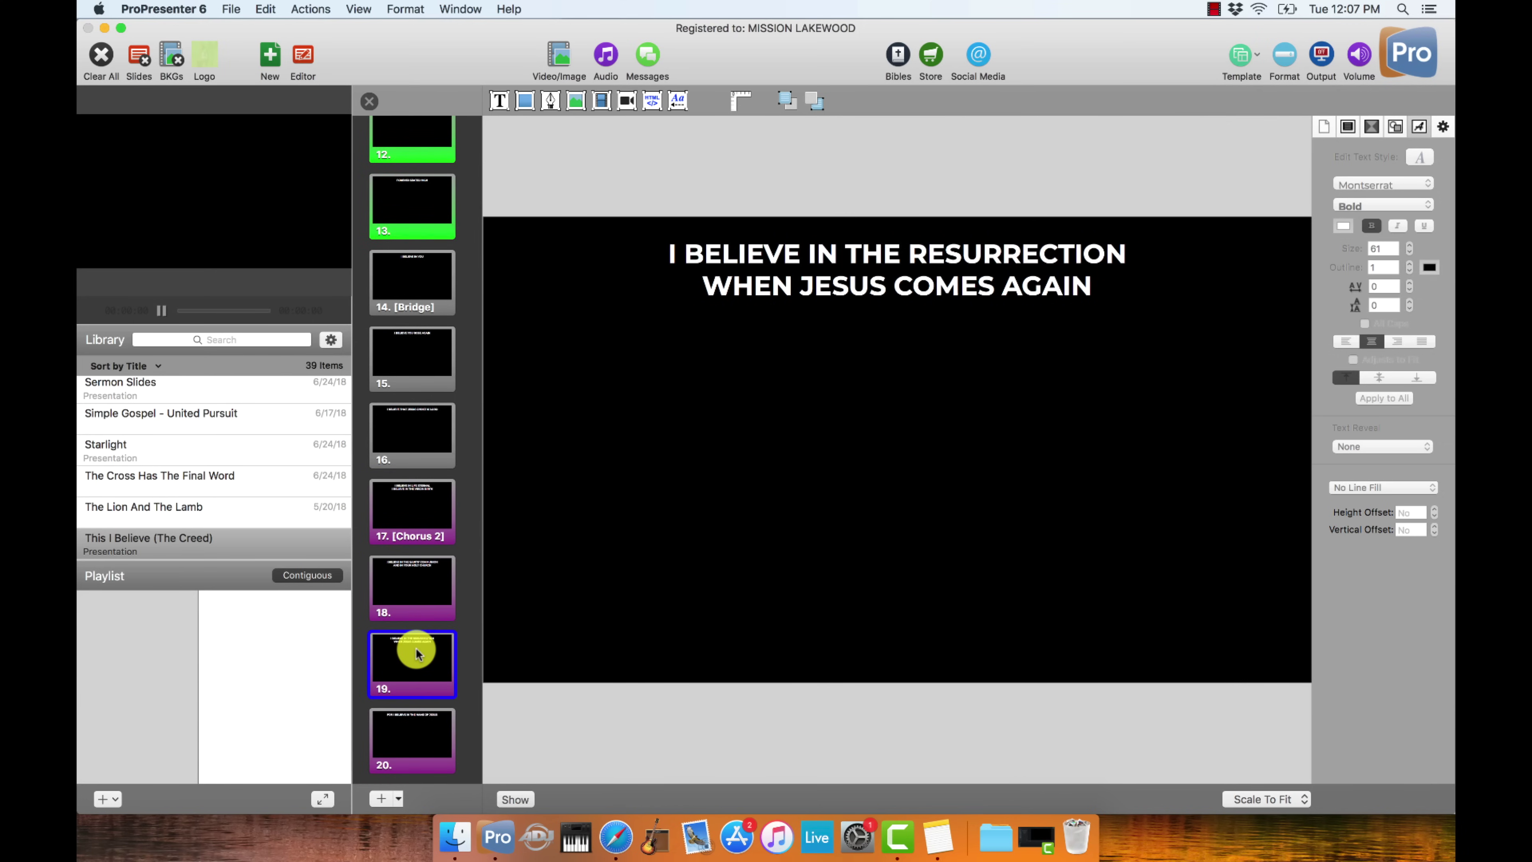
left_click(412, 728)
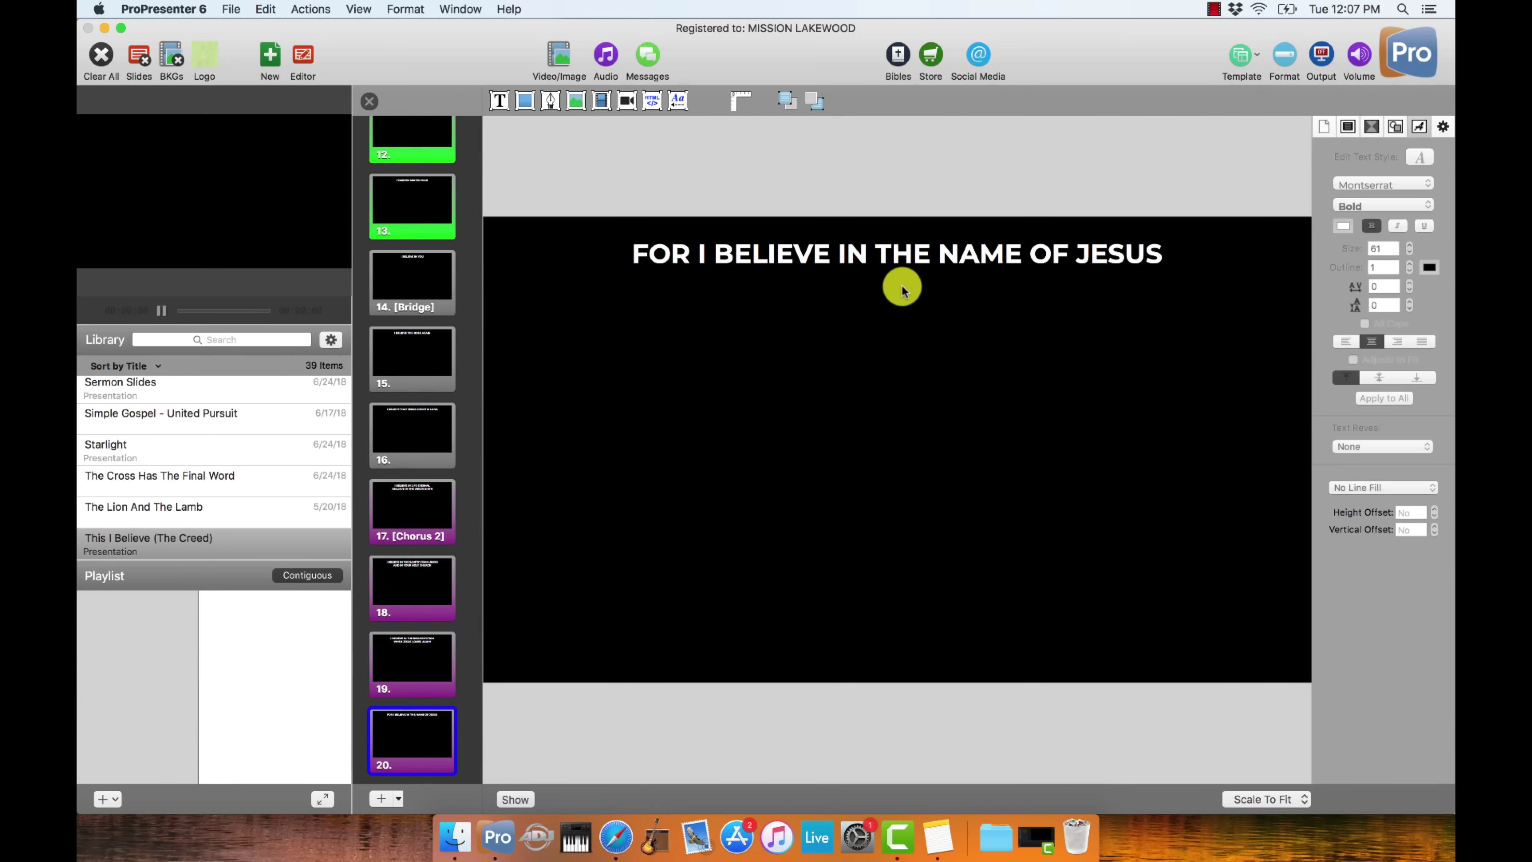
scroll(434, 604, "up", 2)
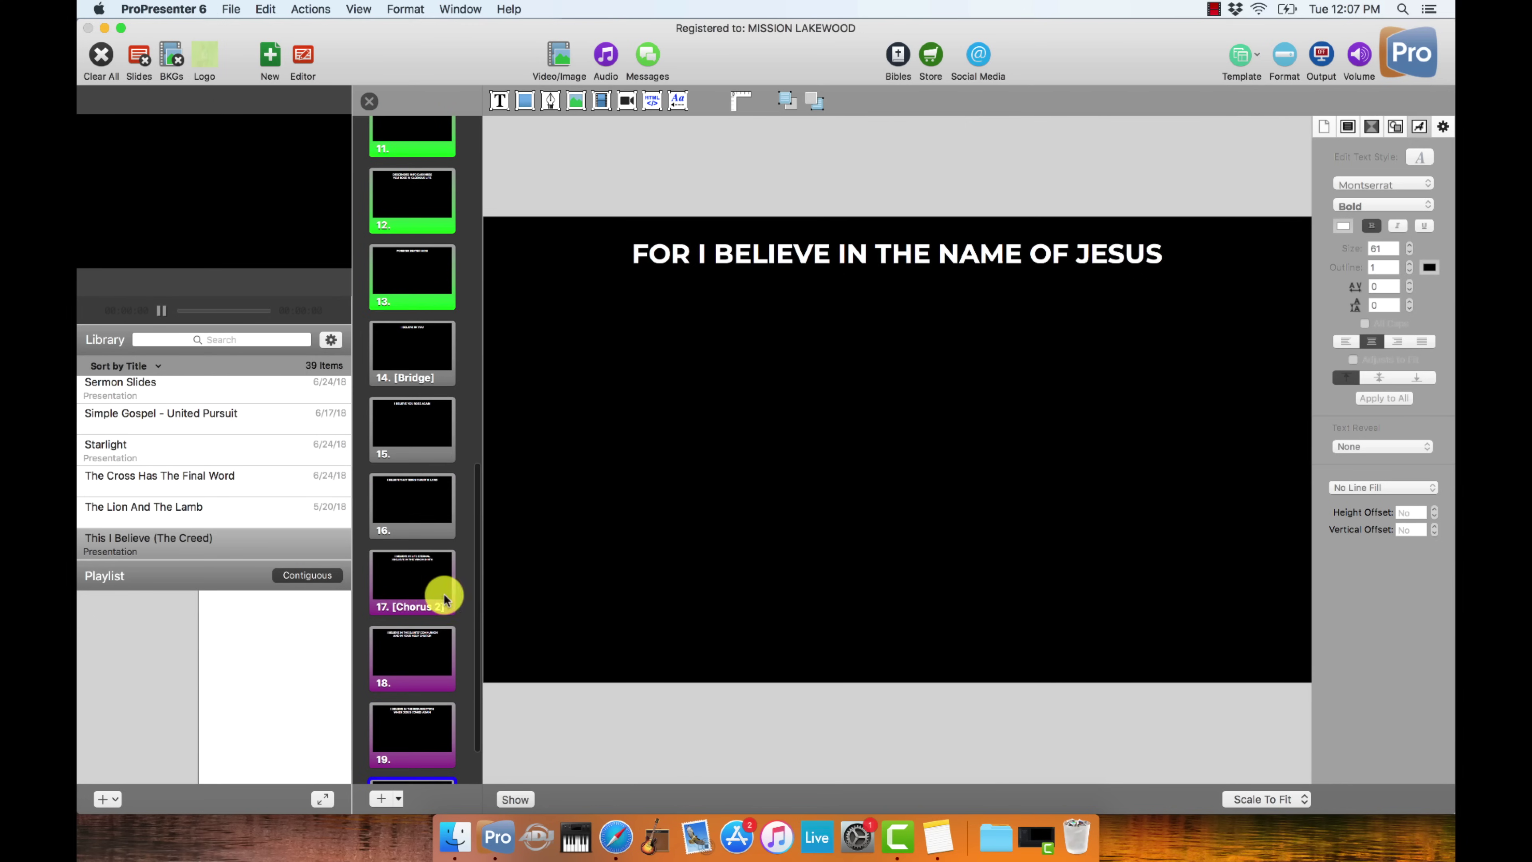
left_click(400, 597)
scroll(401, 595, "up", 10)
scroll(400, 595, "up", 5)
left_click(410, 253)
left_click(414, 160)
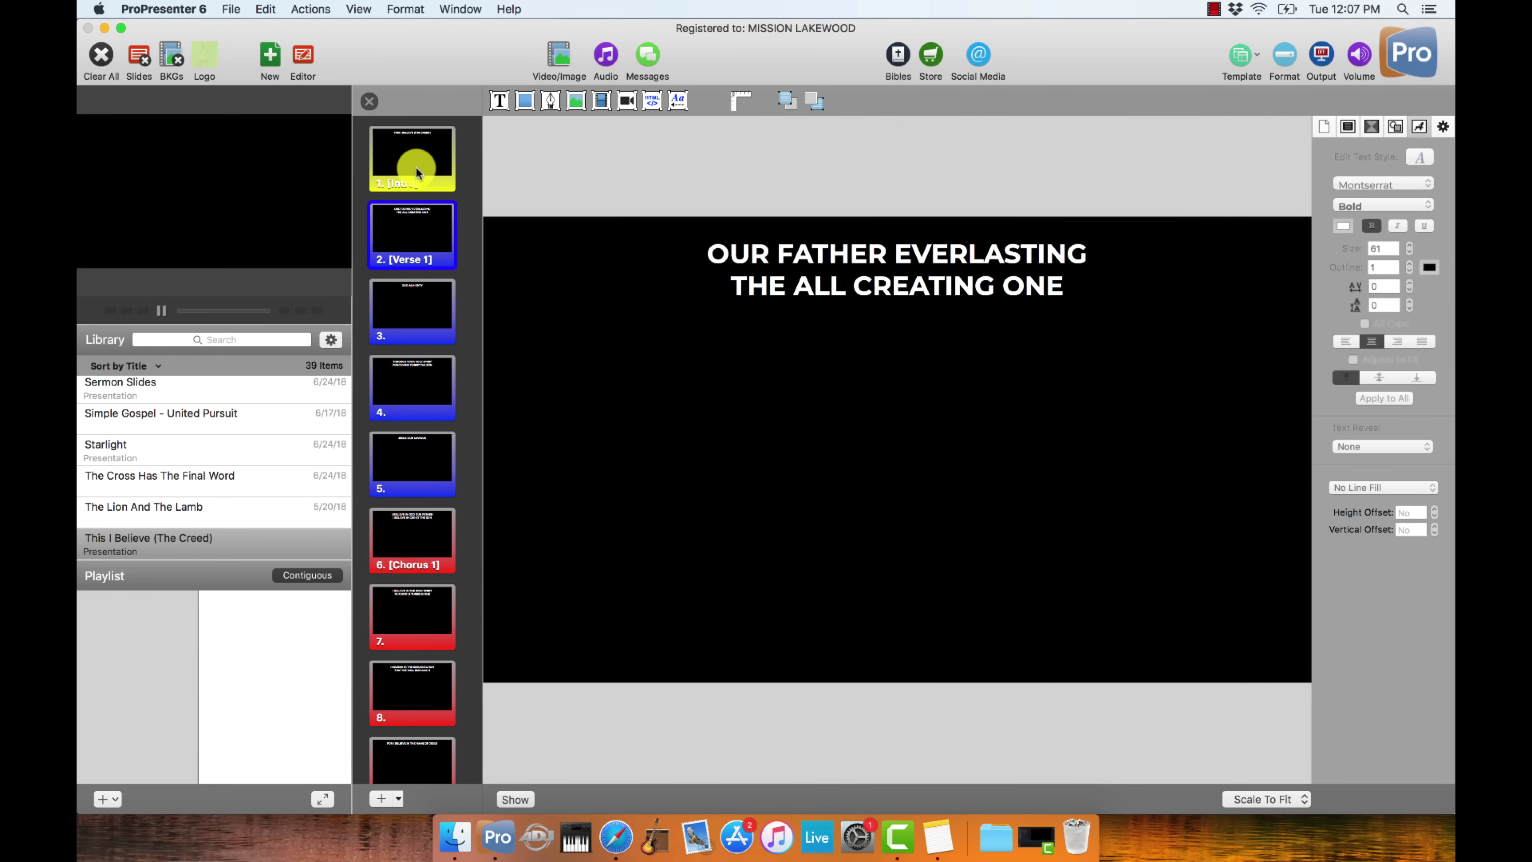
left_click(418, 223)
key("Down")
key("Down")
key("Down")
key("Down")
key("Down")
key("Down")
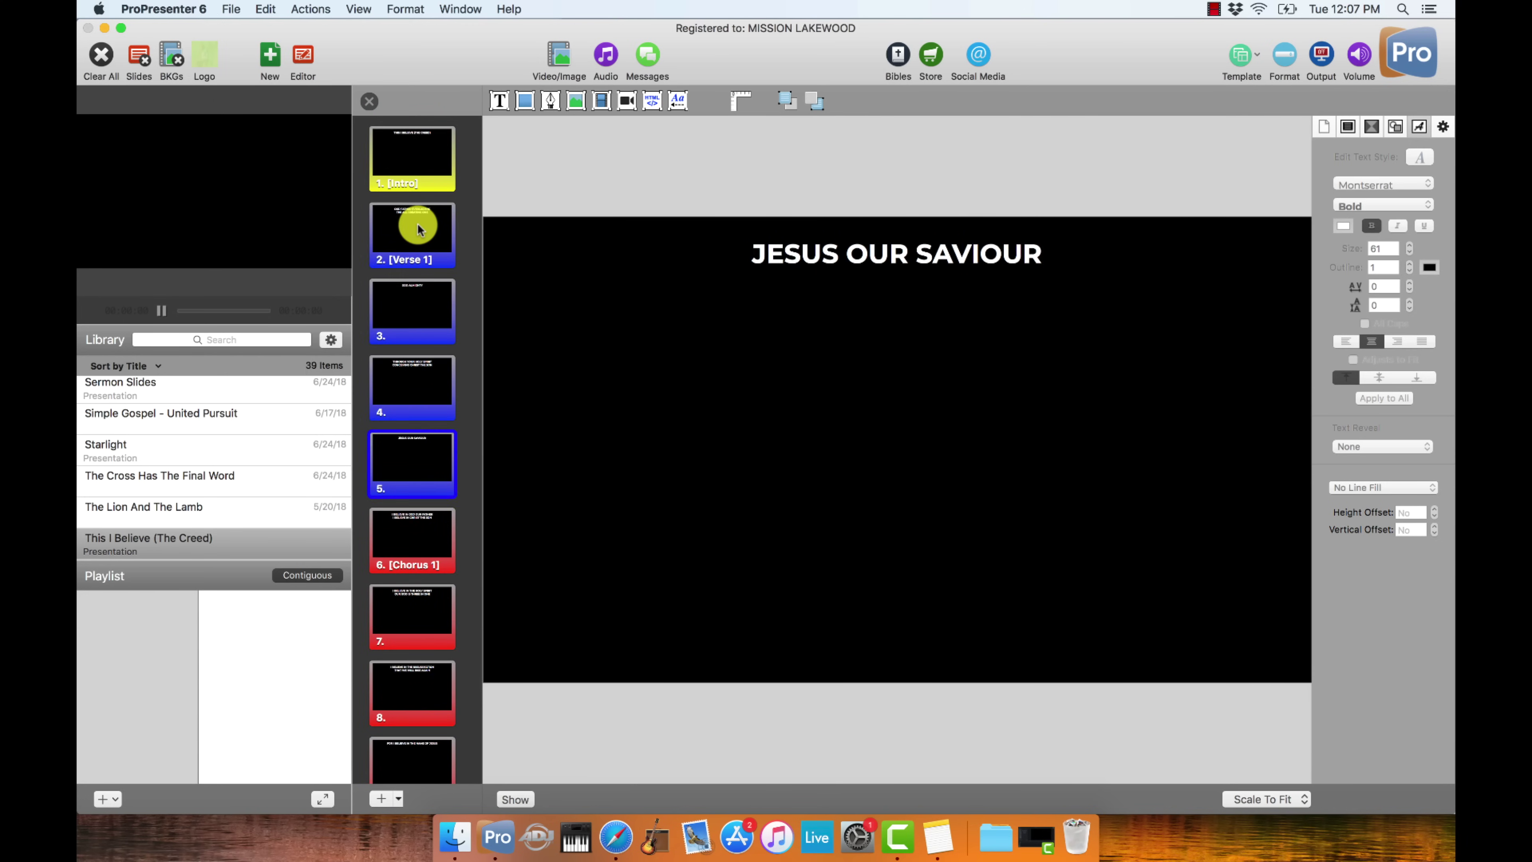
key("Down")
key("Down")
key("Down")
key("Down")
key("Down")
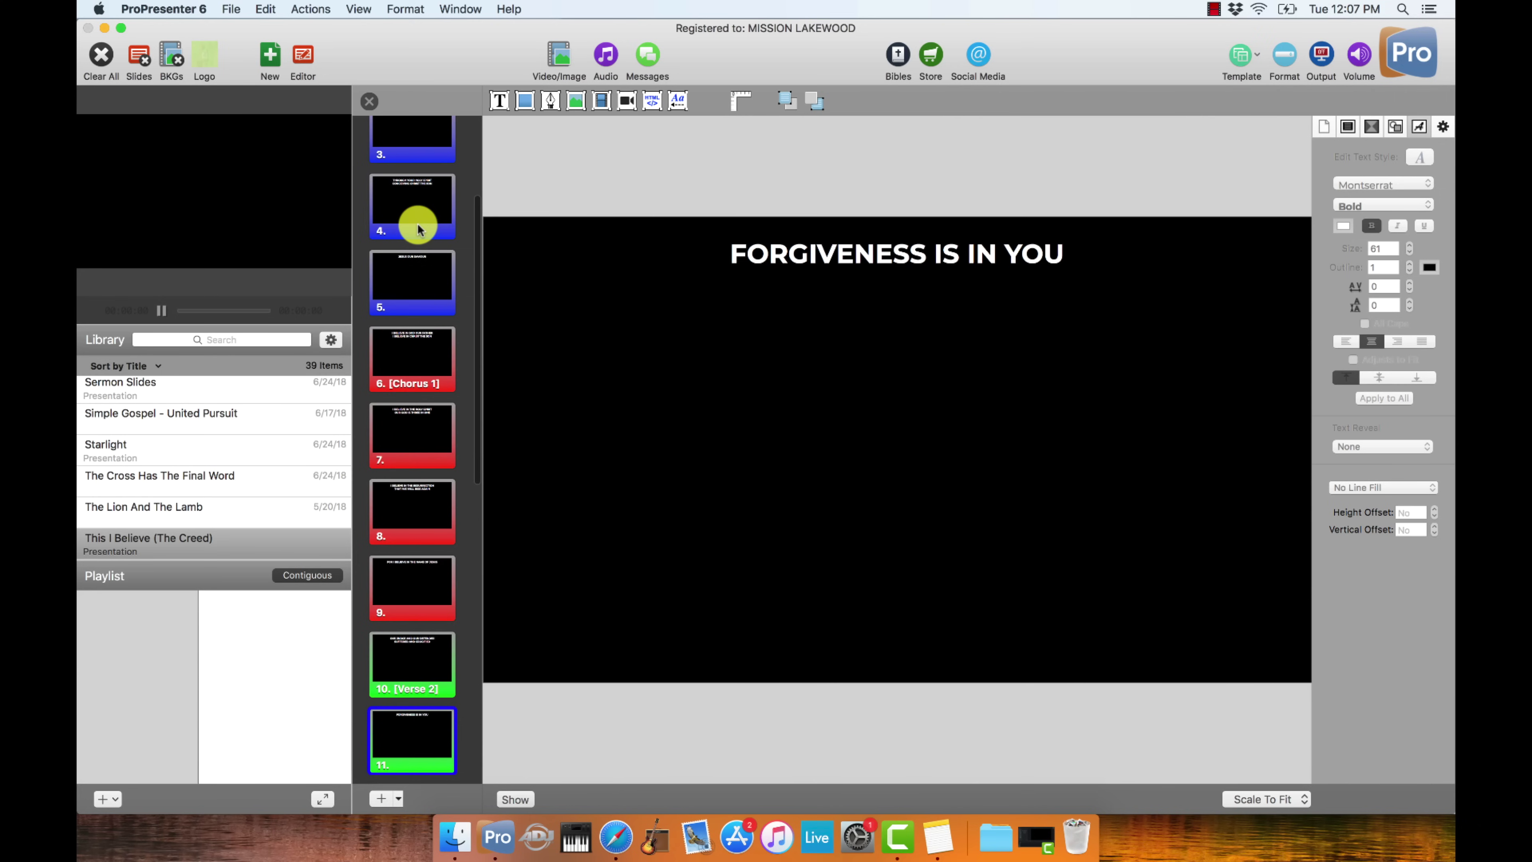
key("Up")
key("Up")
key("Up")
key("Up")
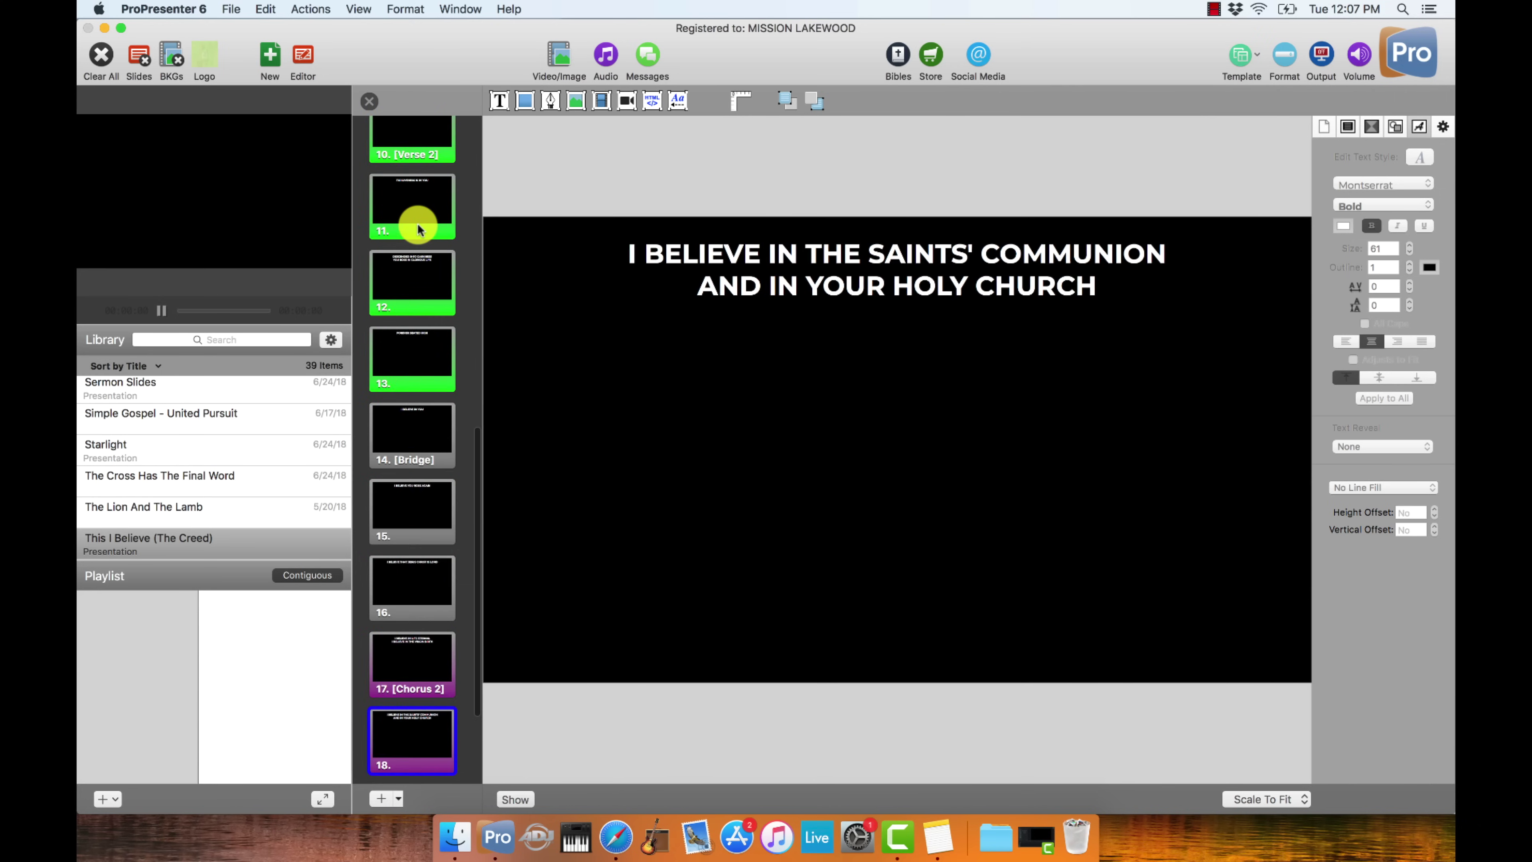
scroll(418, 202, "up", 5)
- Leave the slide editor and send the title, a lyric slide and the Verse 2 opener live
left_click(416, 164)
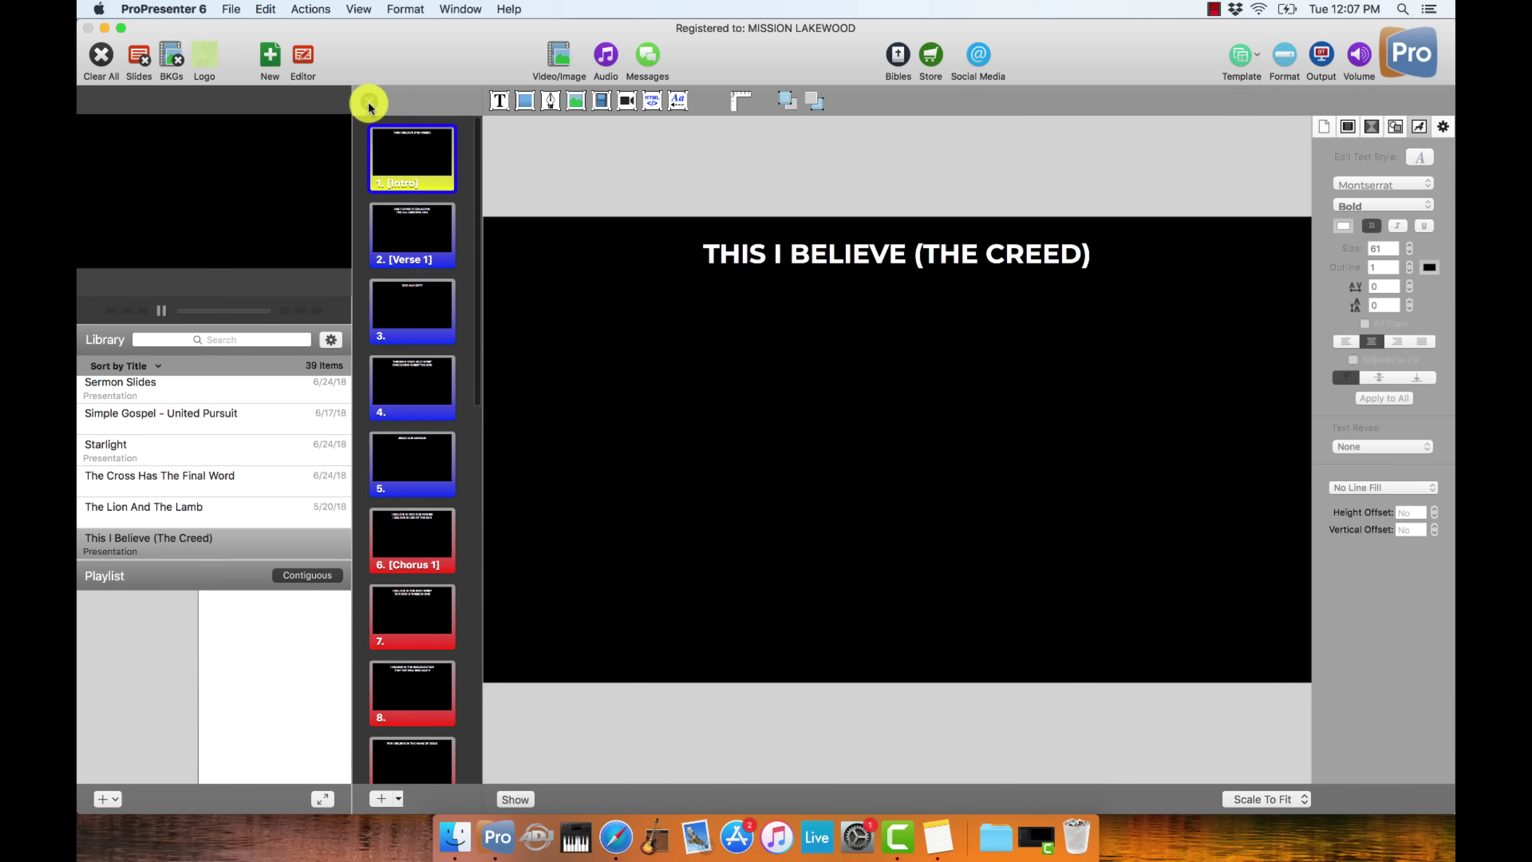
left_click(367, 101)
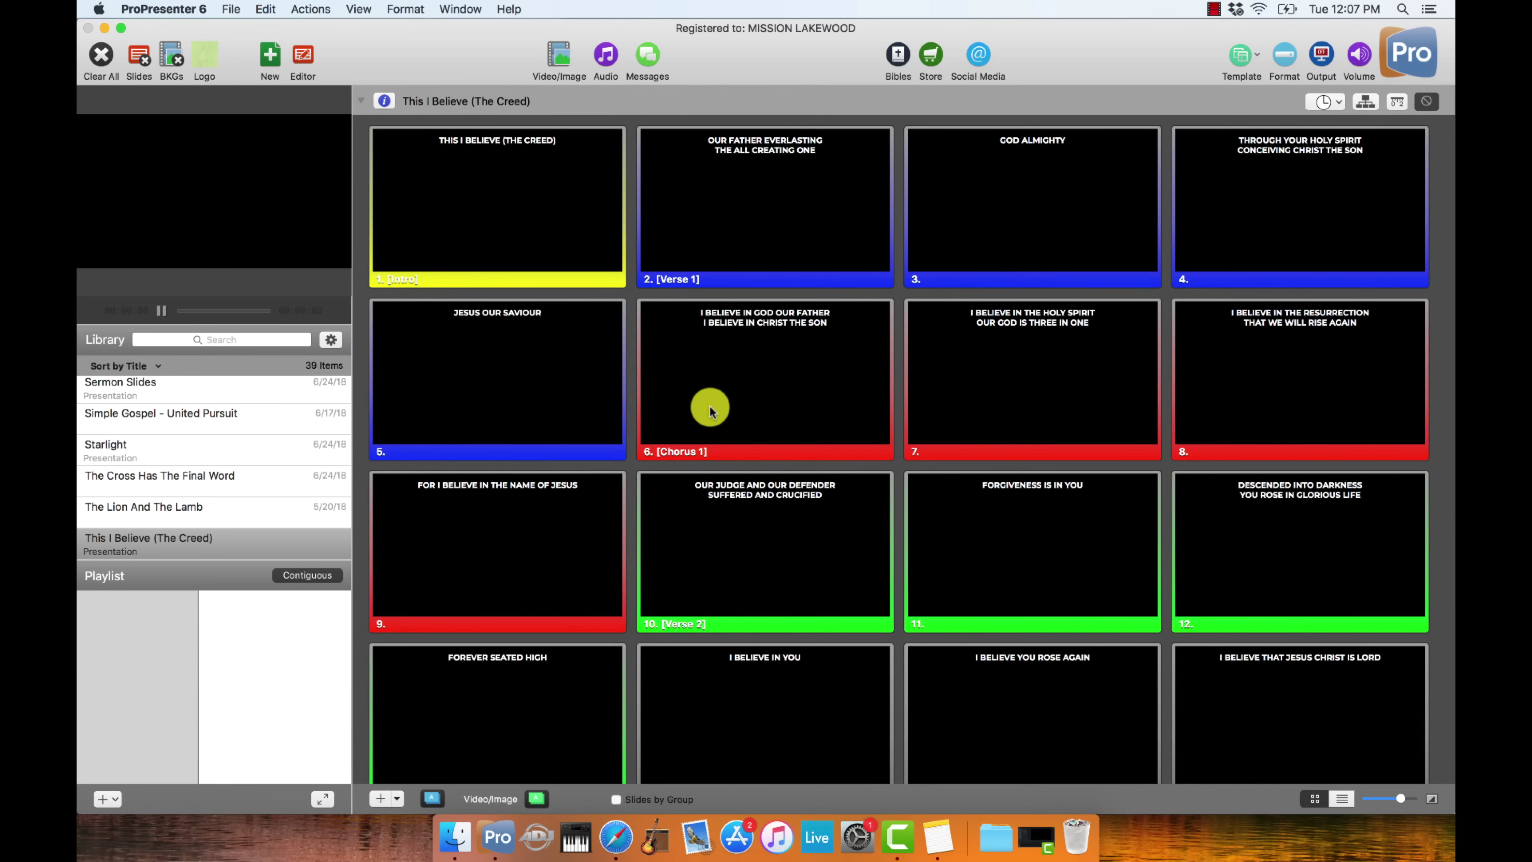
left_click(576, 241)
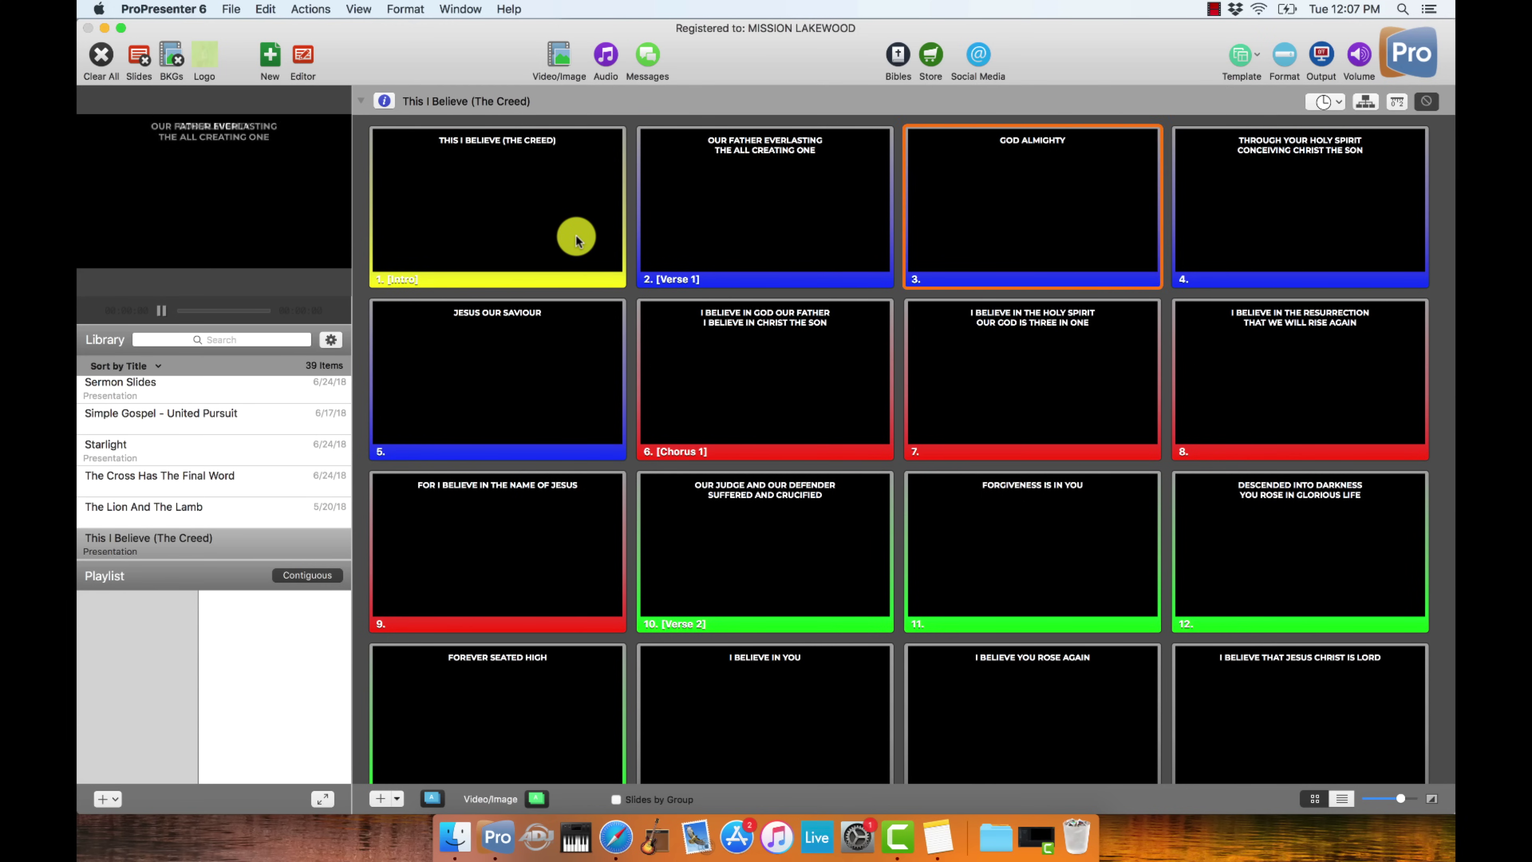
left_click(708, 188)
left_click(729, 385)
left_click(735, 506)
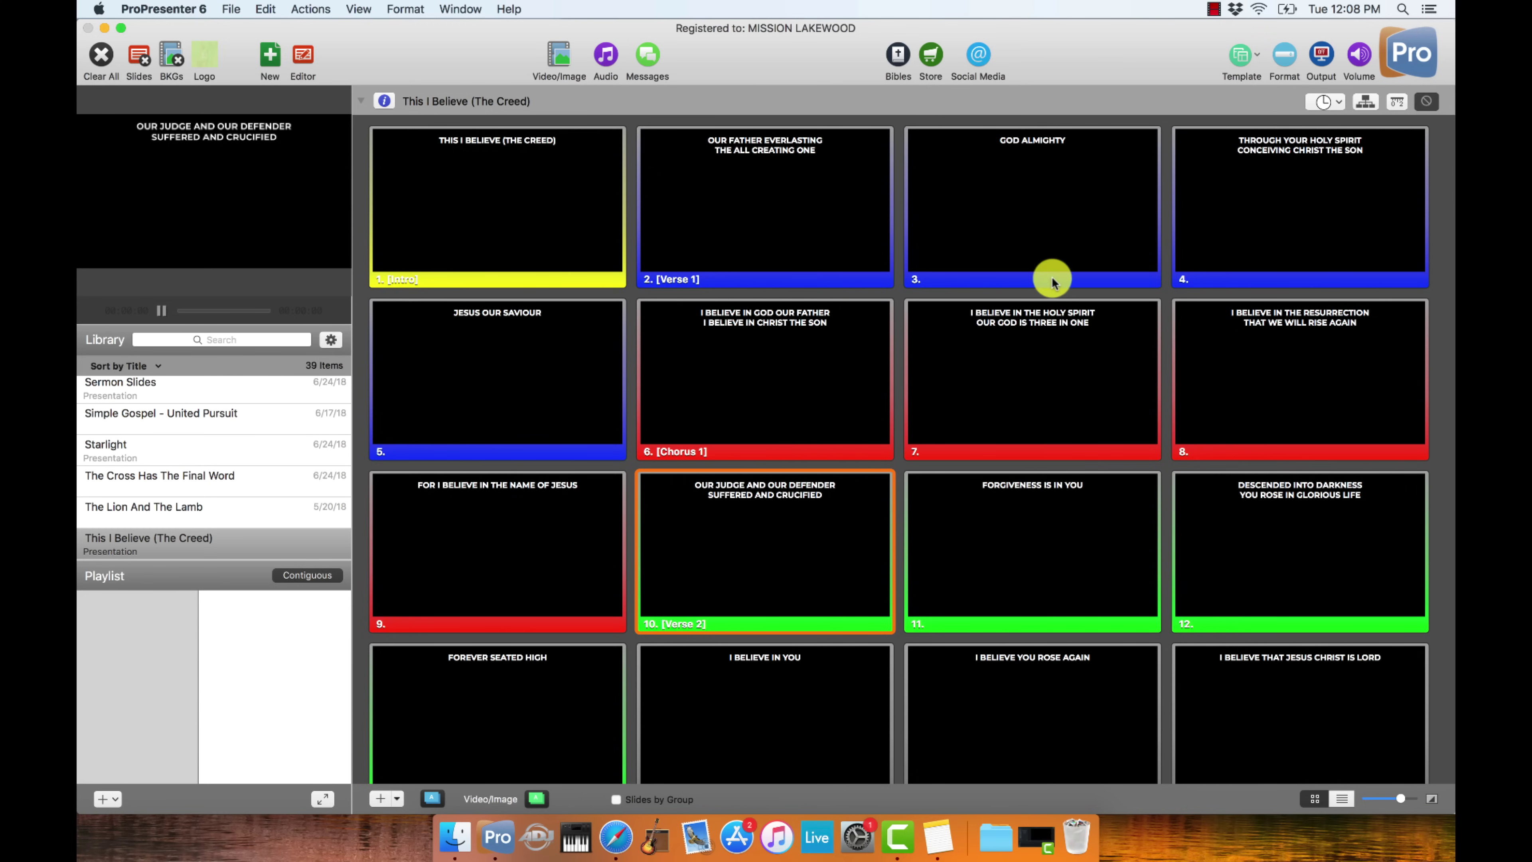
scroll(744, 296, "down", 2)
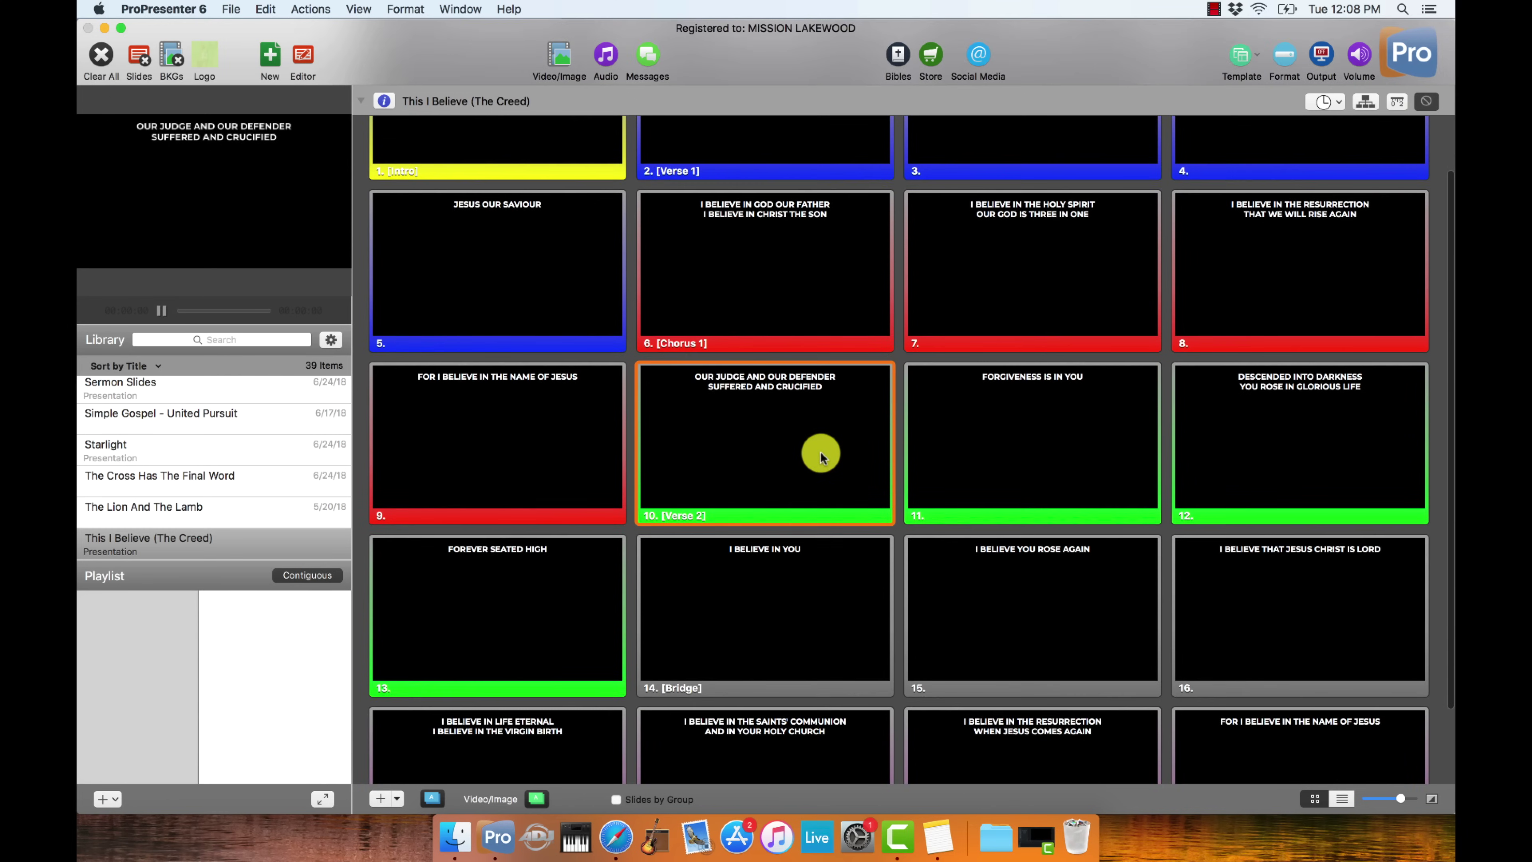
scroll(822, 455, "up", 2)
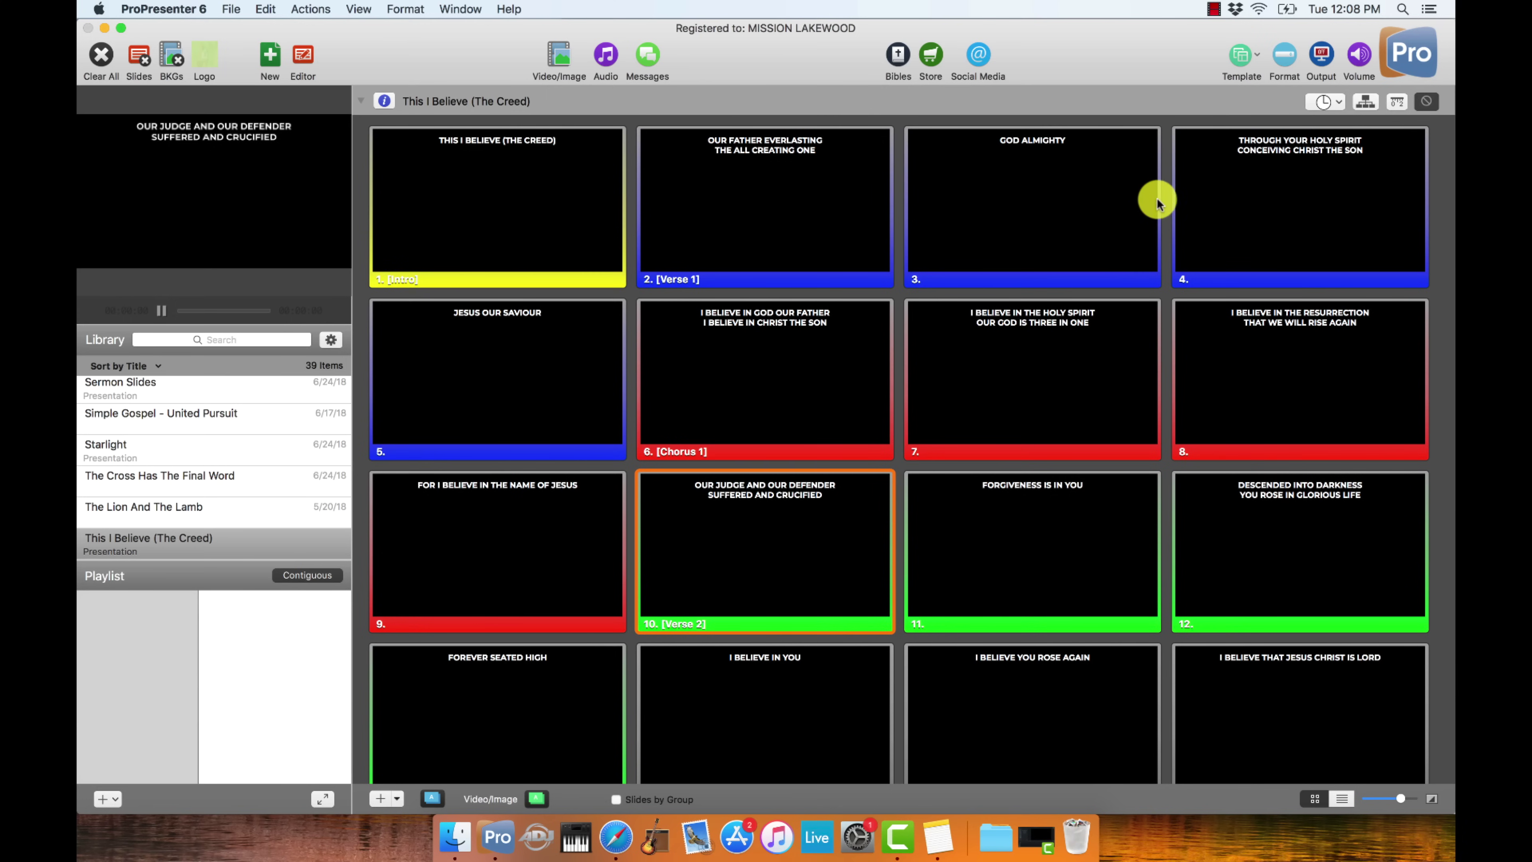
- Add a new arrangement named Manual Operation for the song
left_click(1365, 101)
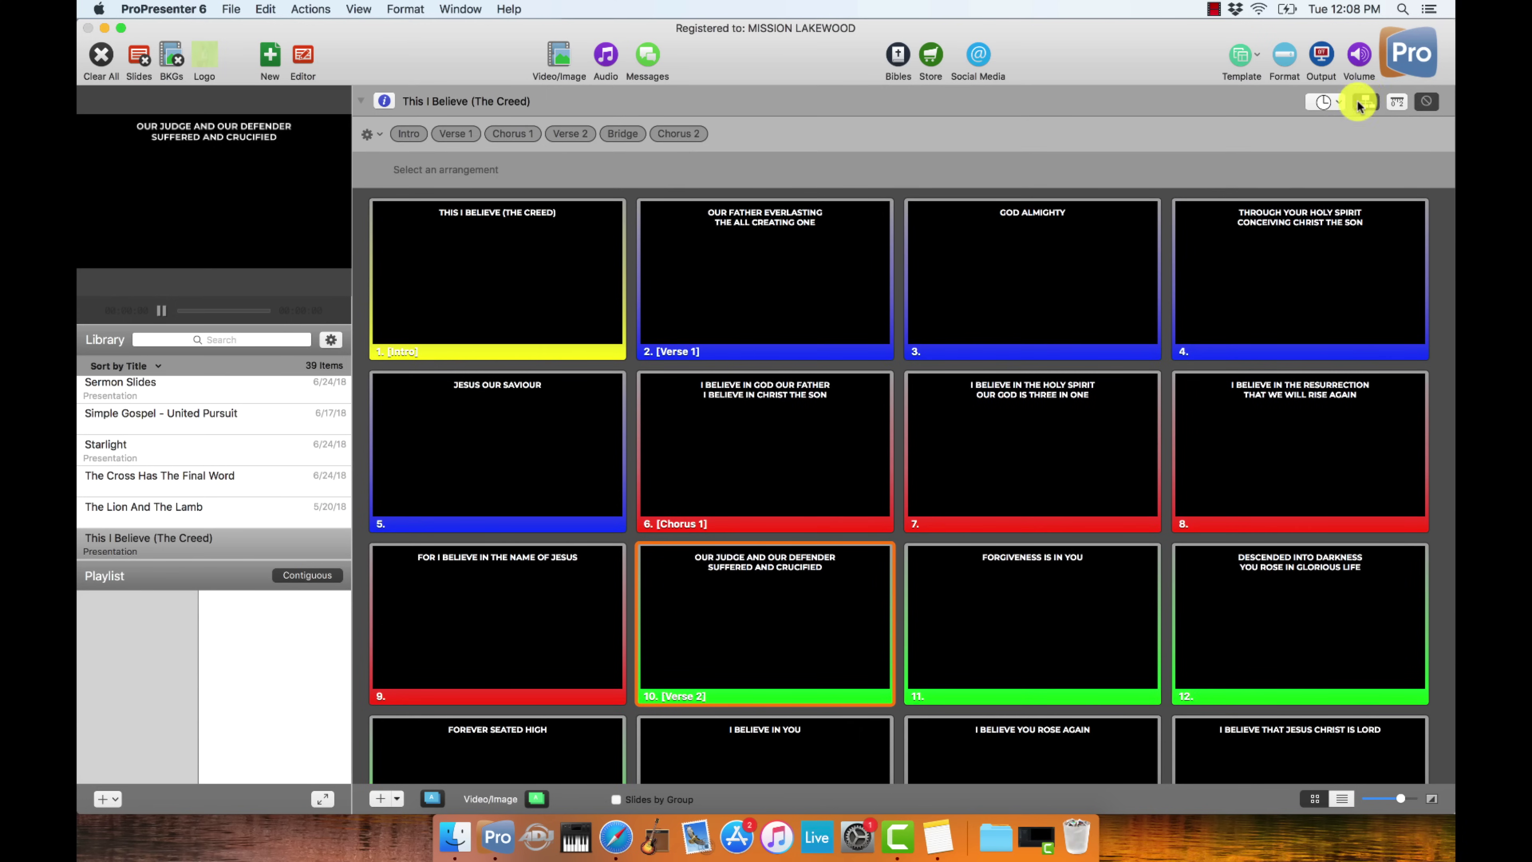
left_click(368, 134)
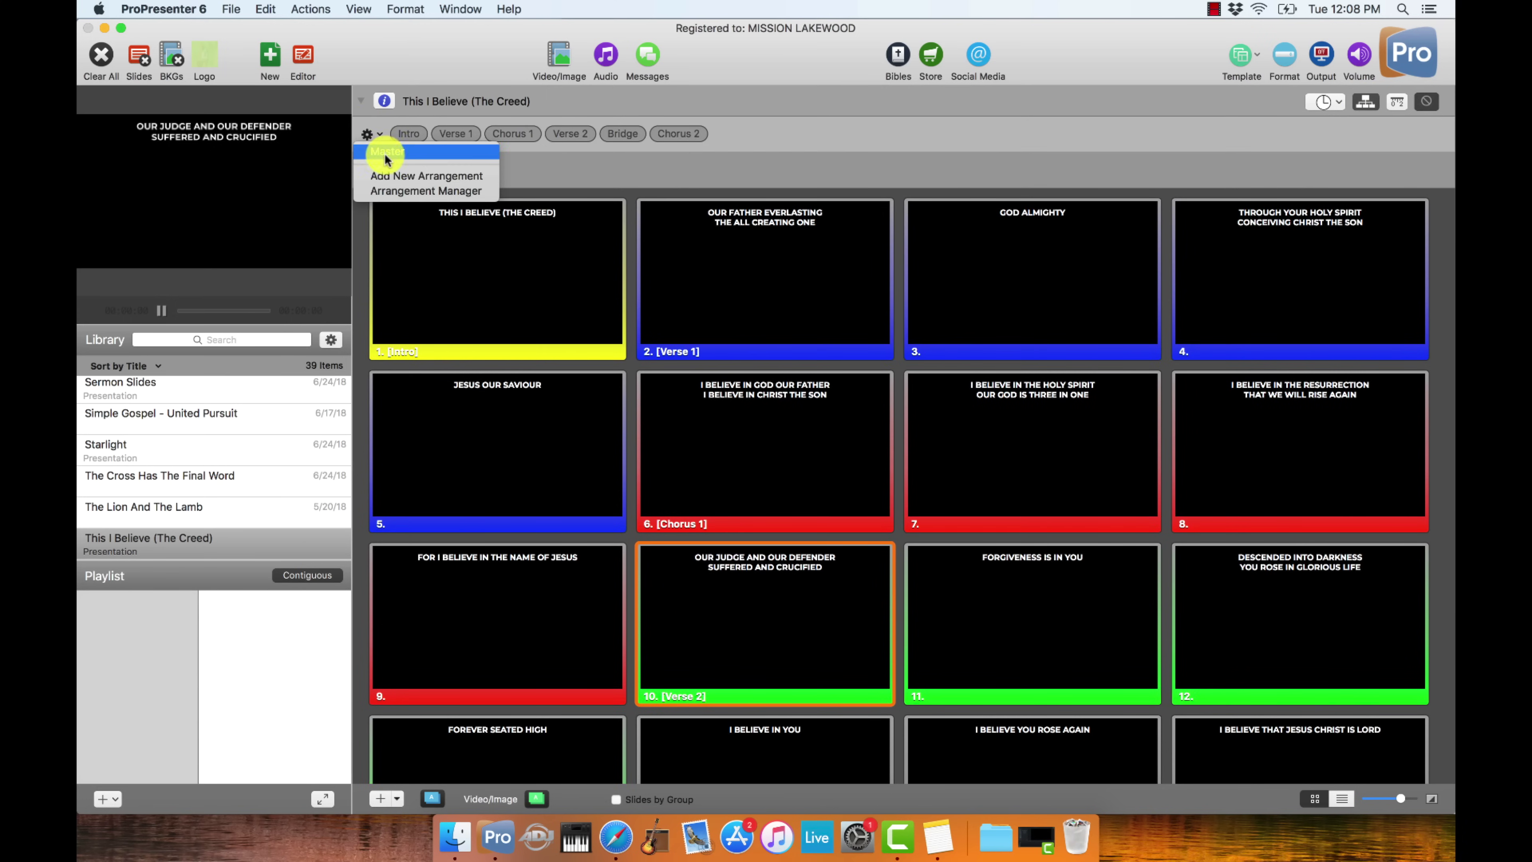
left_click(395, 177)
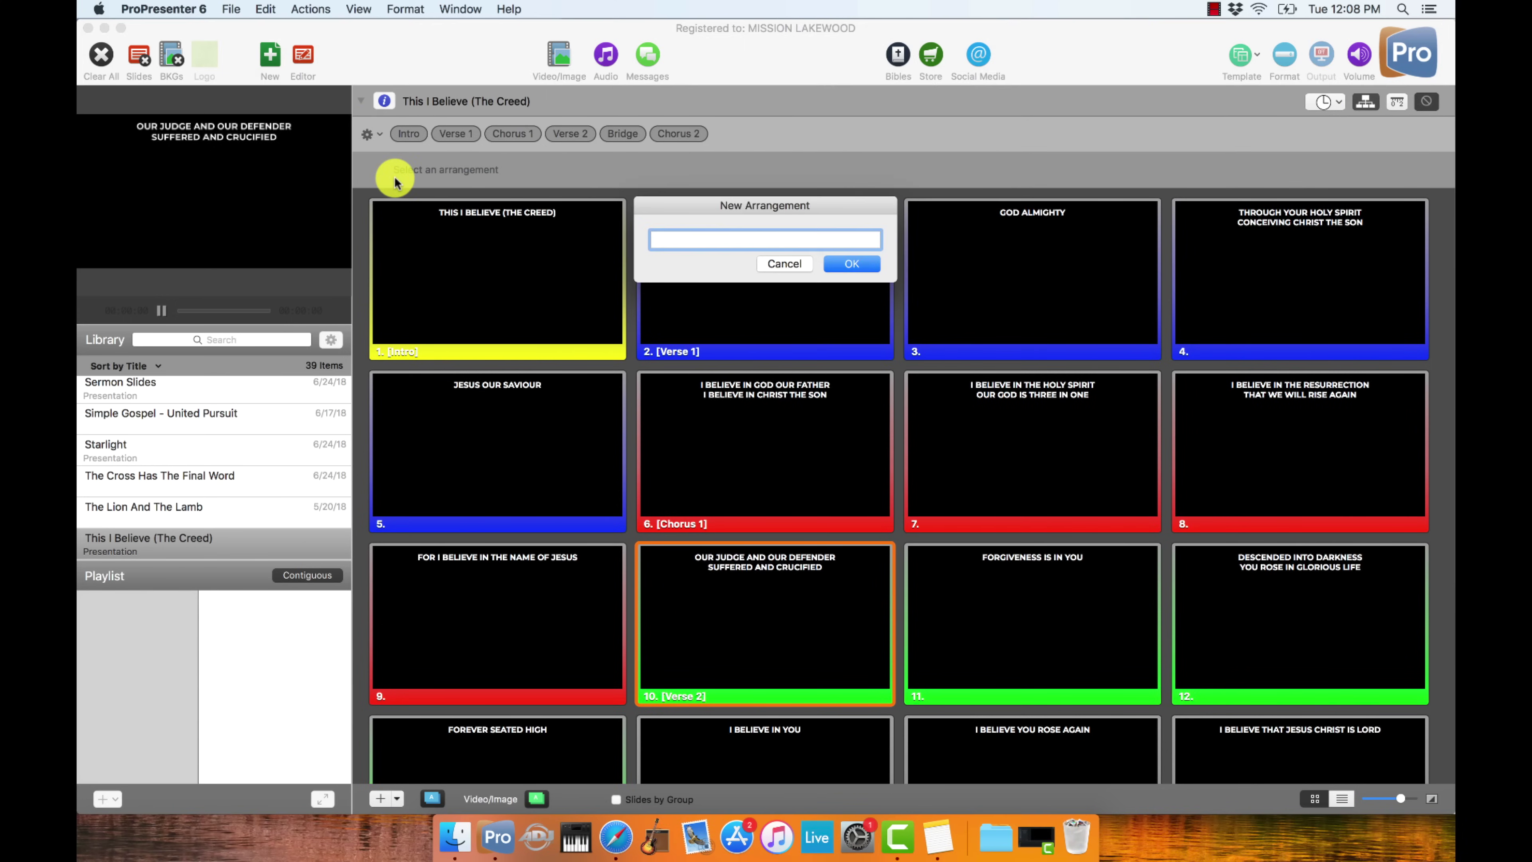
type("Manual Operation")
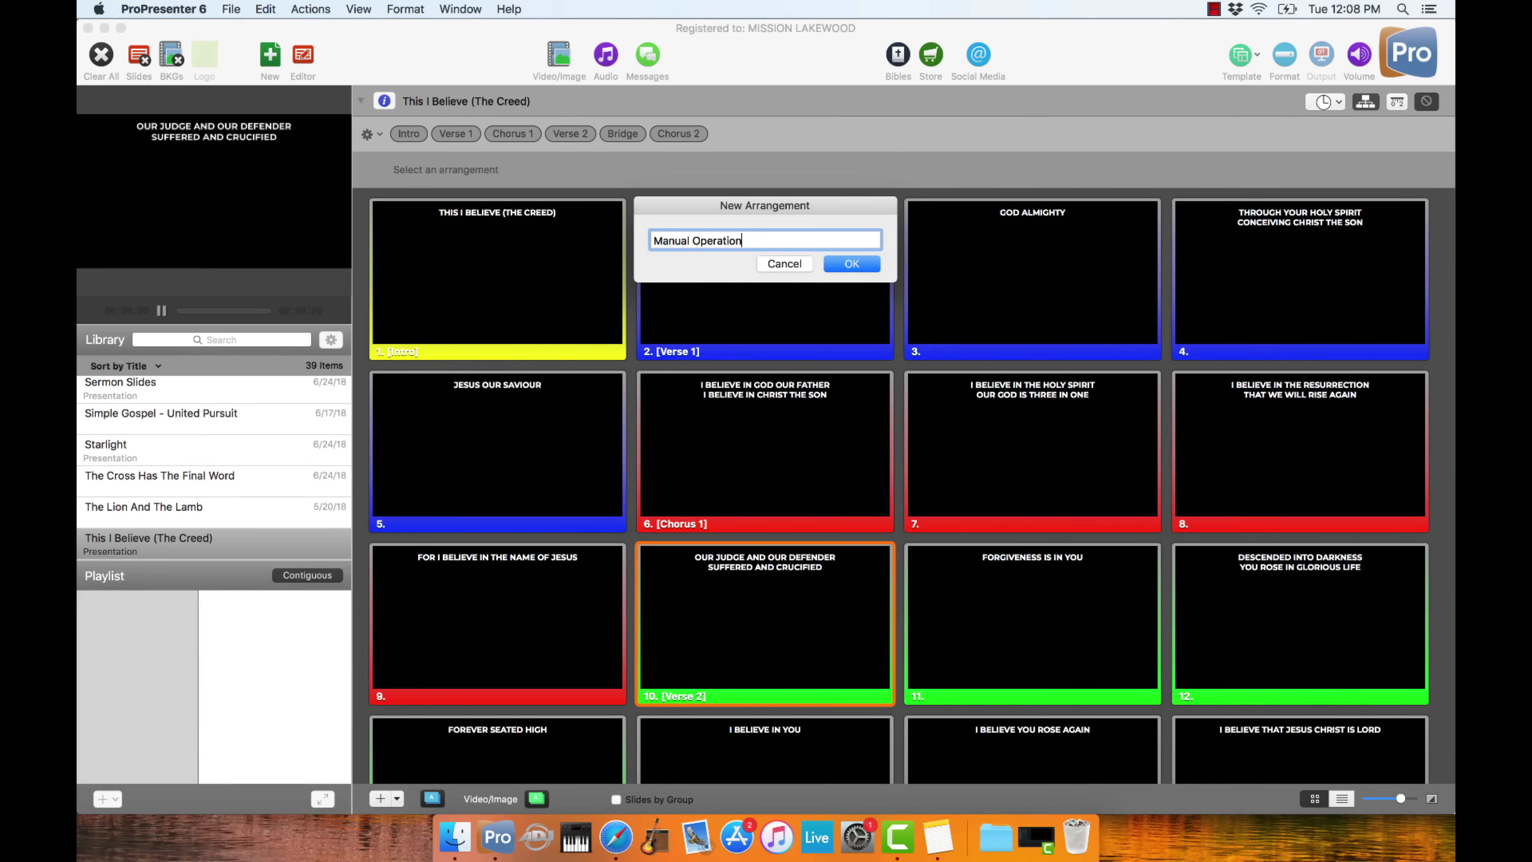
key("Return")
left_click(439, 173)
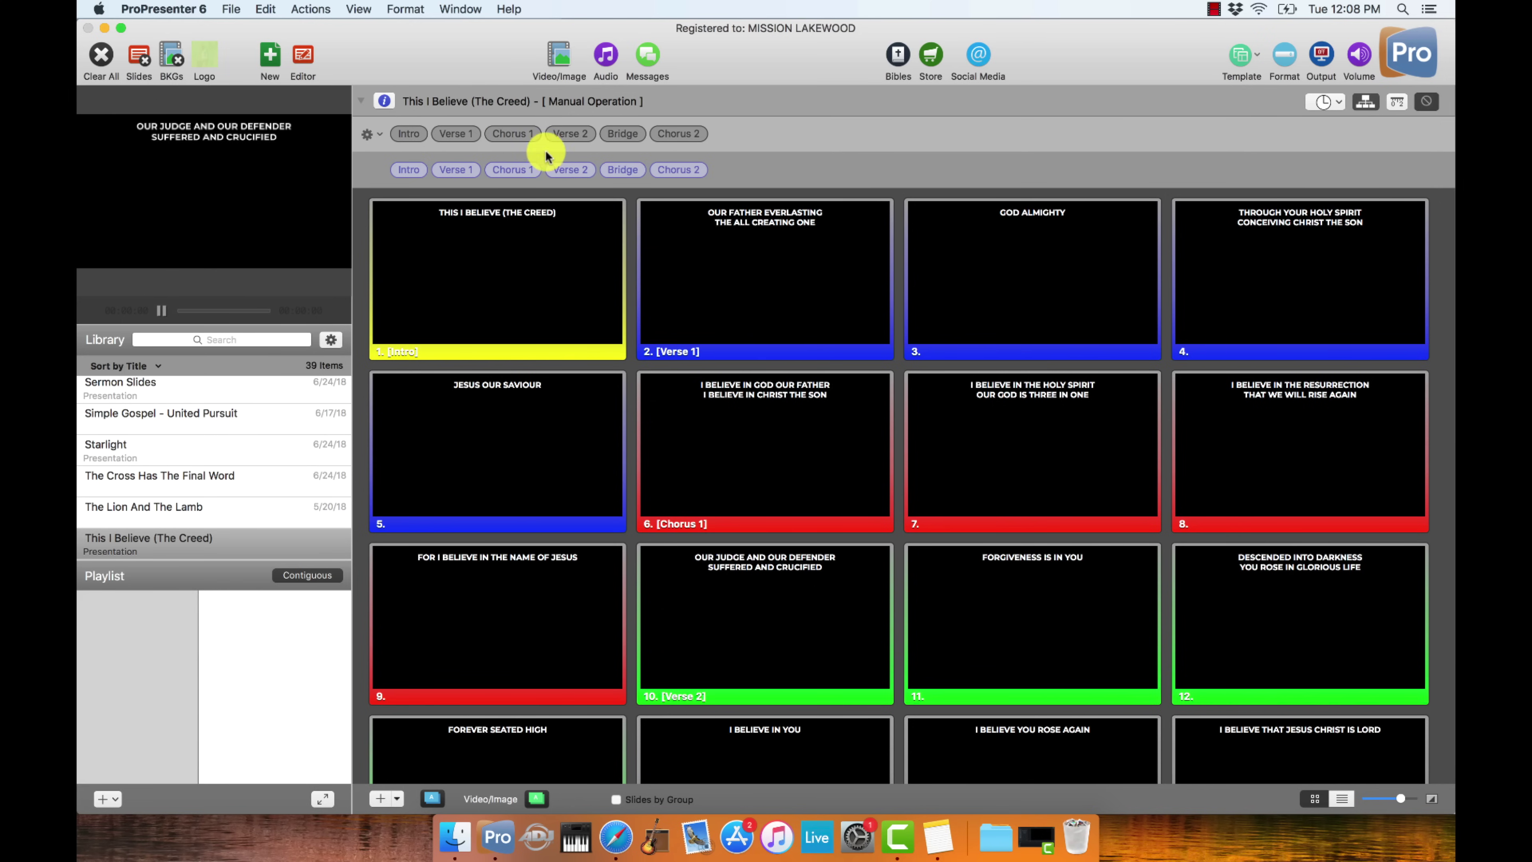
- Insert Chorus 1 between Verse 2 and Bridge and at the end, then test playback
left_click_drag(605, 172, 603, 169)
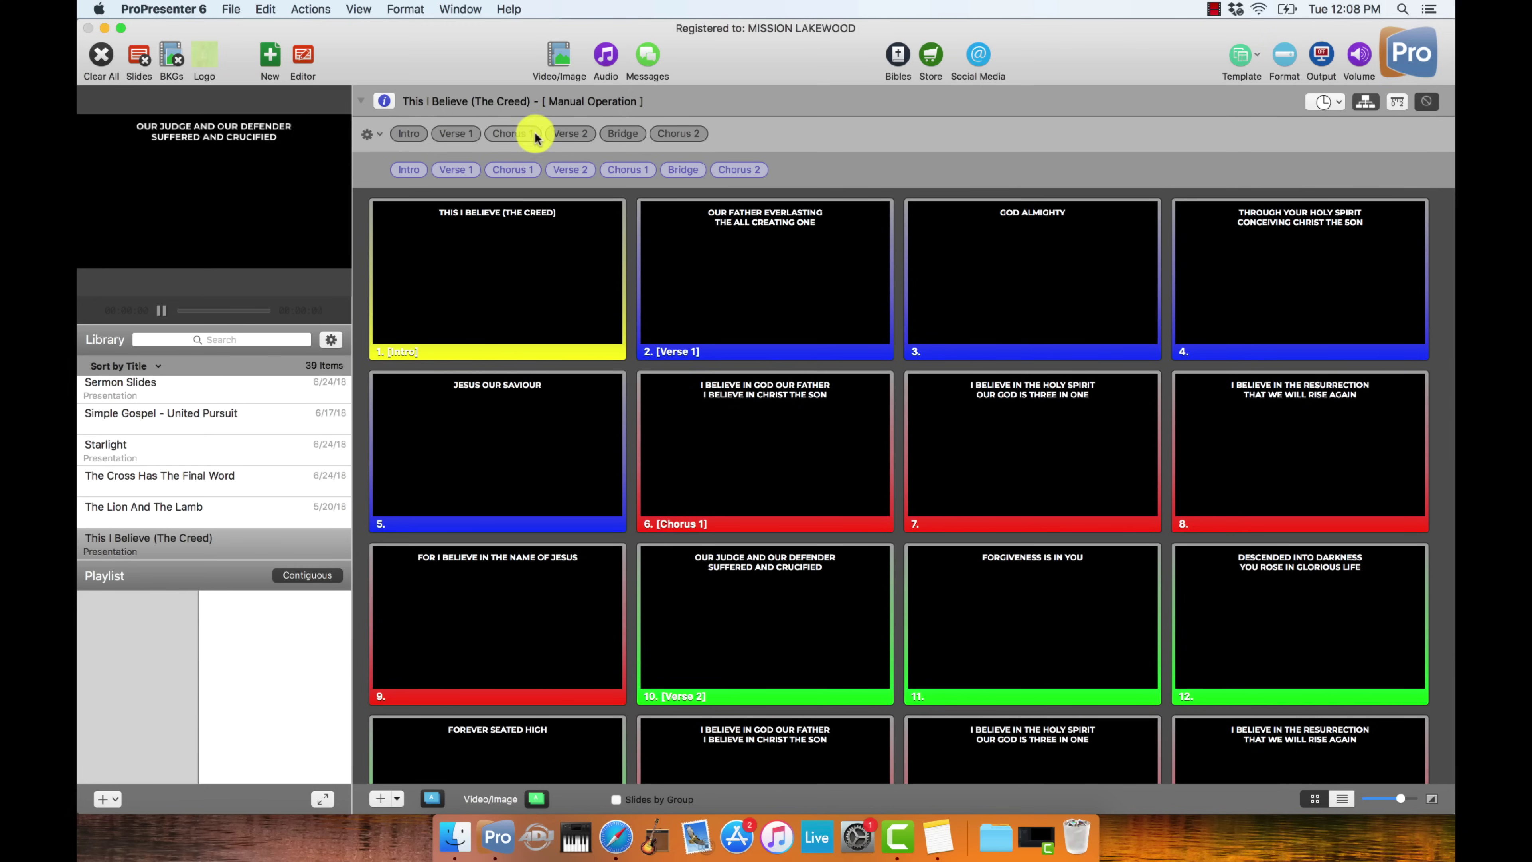
left_click_drag(516, 135, 777, 179)
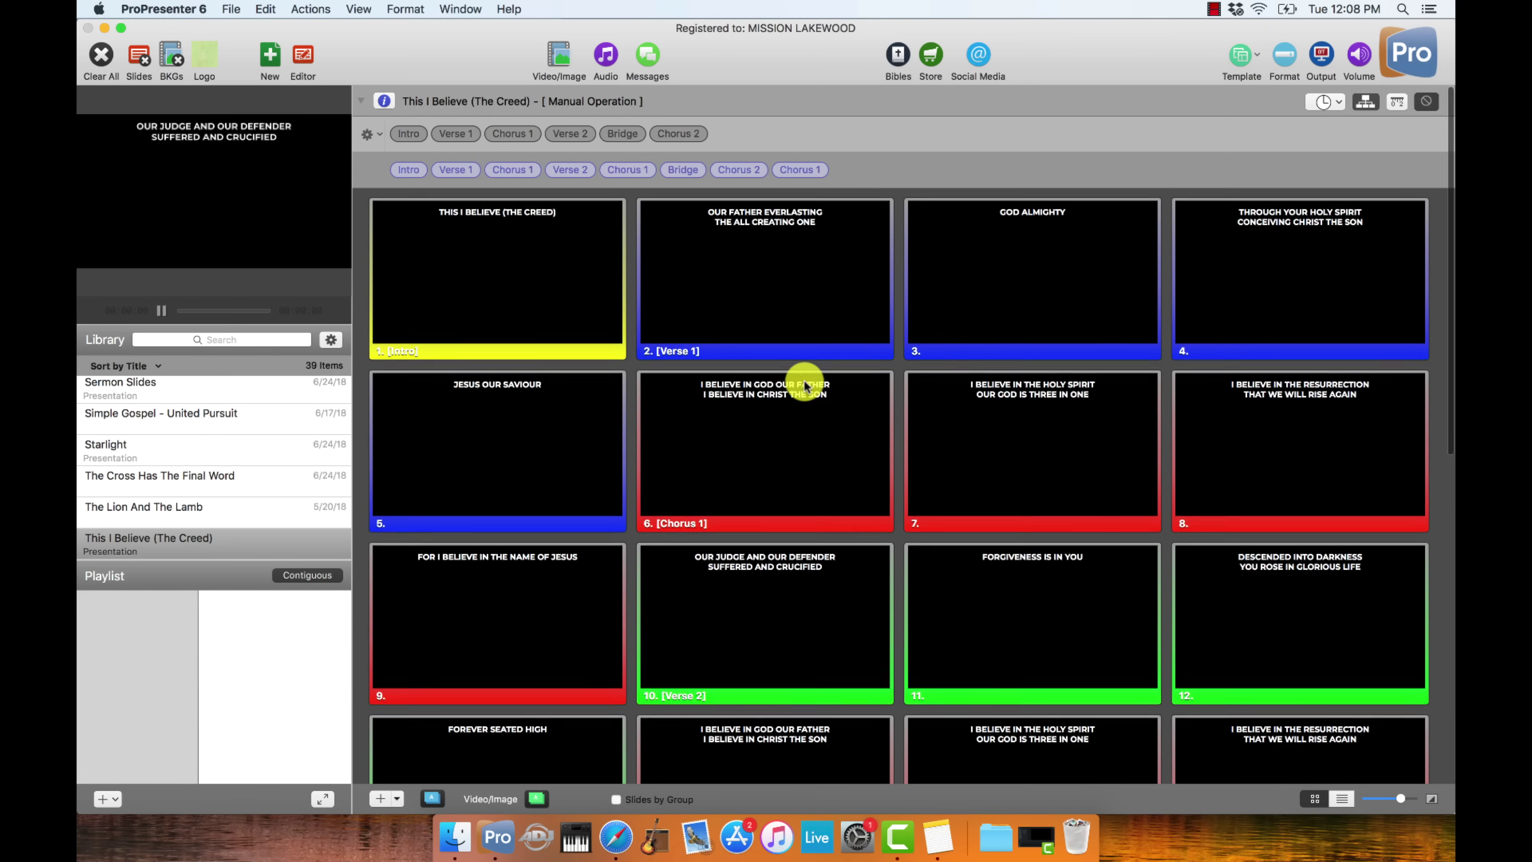
scroll(804, 385, "down", 10)
scroll(803, 384, "down", 2)
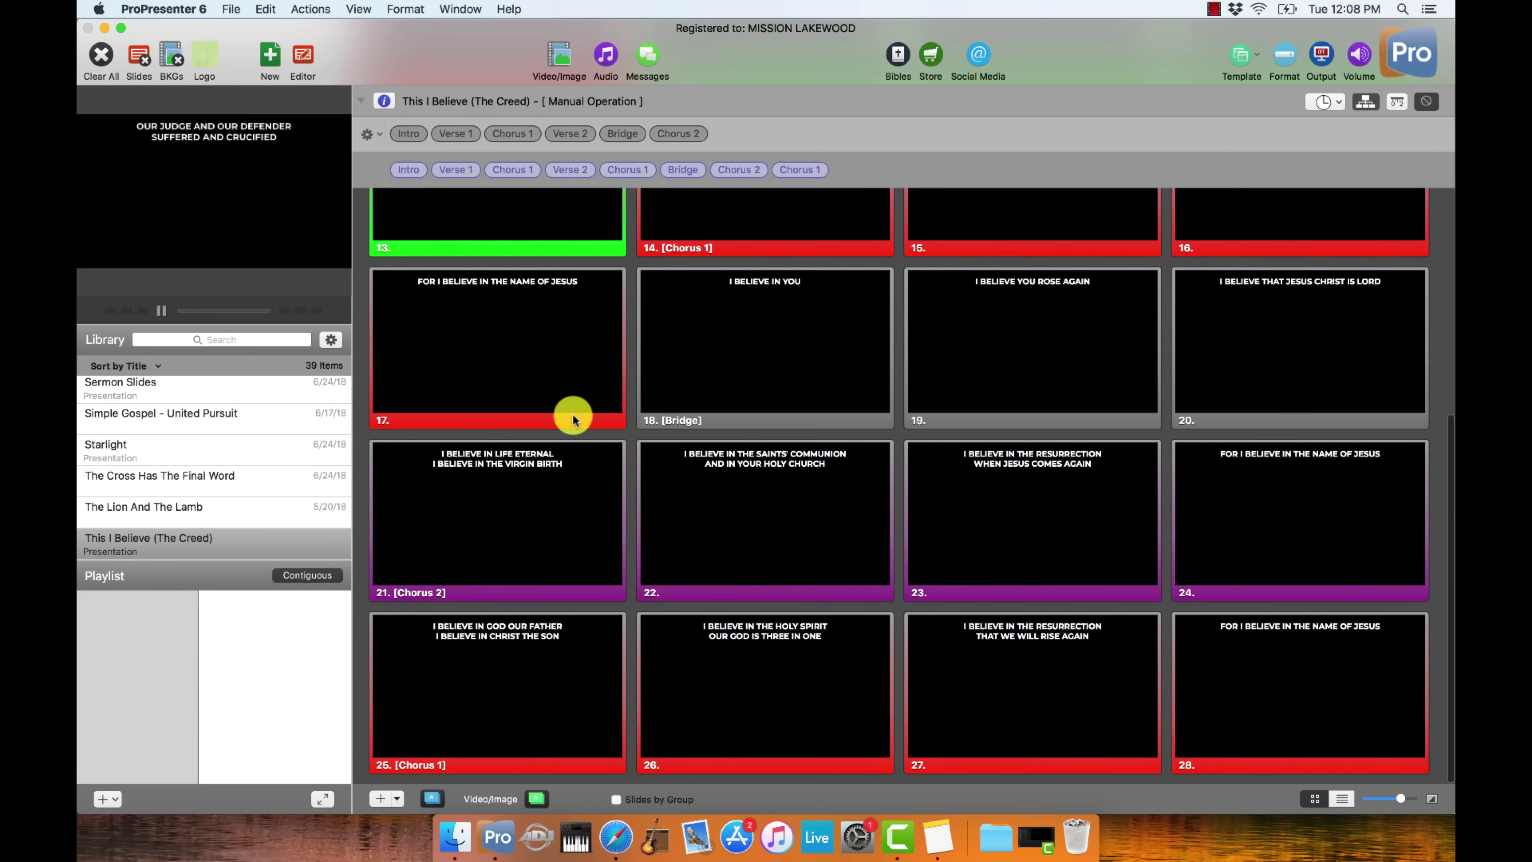
scroll(952, 599, "up", 12)
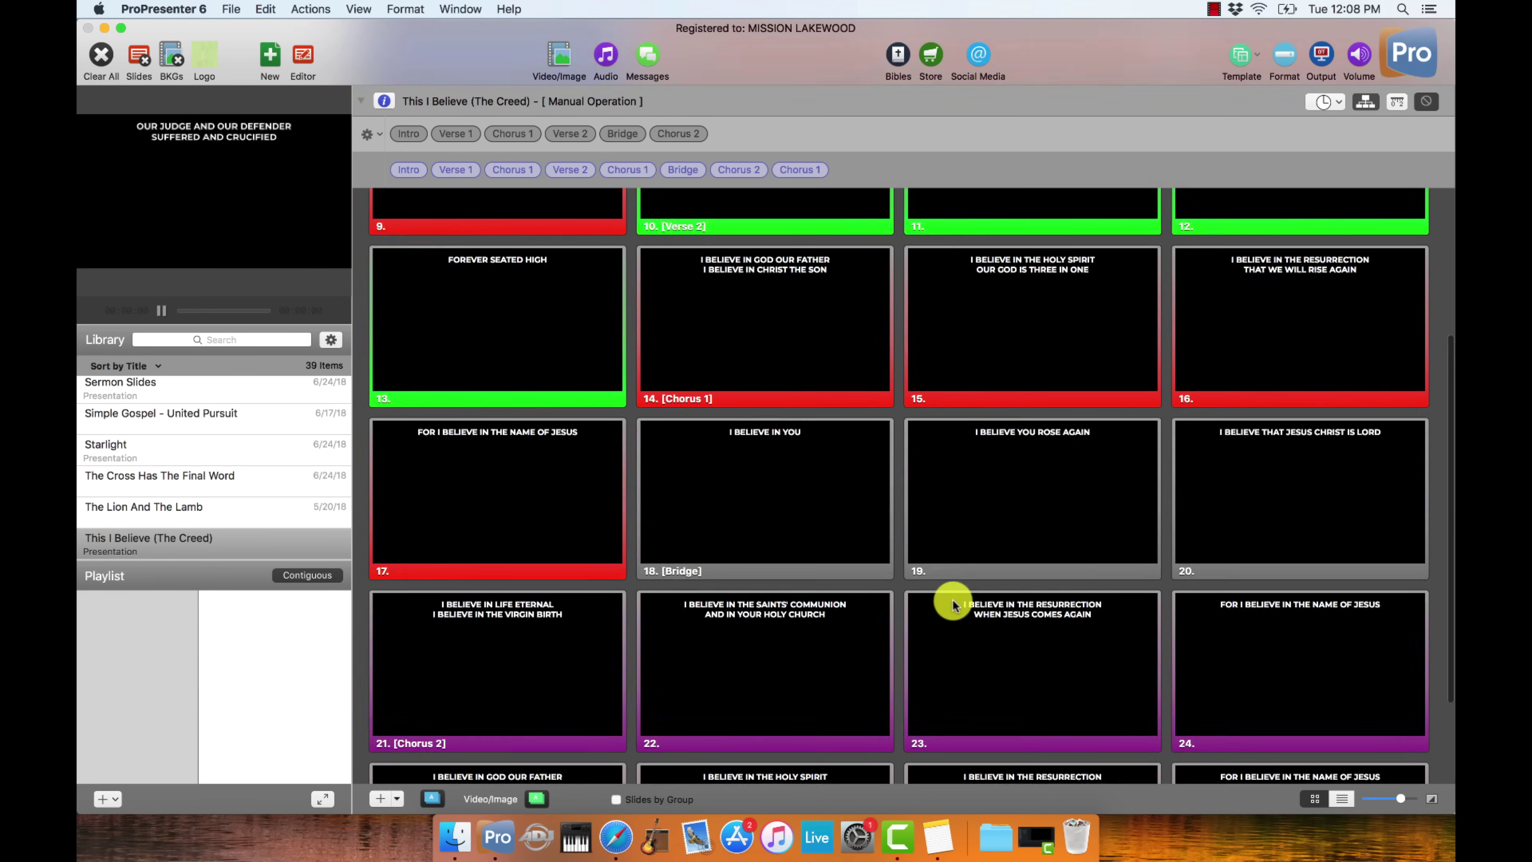
left_click(554, 339)
key("Right")
key("Right")
key("Right")
key("Right")
key("Right")
key("Right")
key("Right")
key("Right")
key("Right")
key("Right")
key("Right")
- In the slide editor, add a blank slide after the last slide, number 28
right_click(308, 48)
left_click(336, 41)
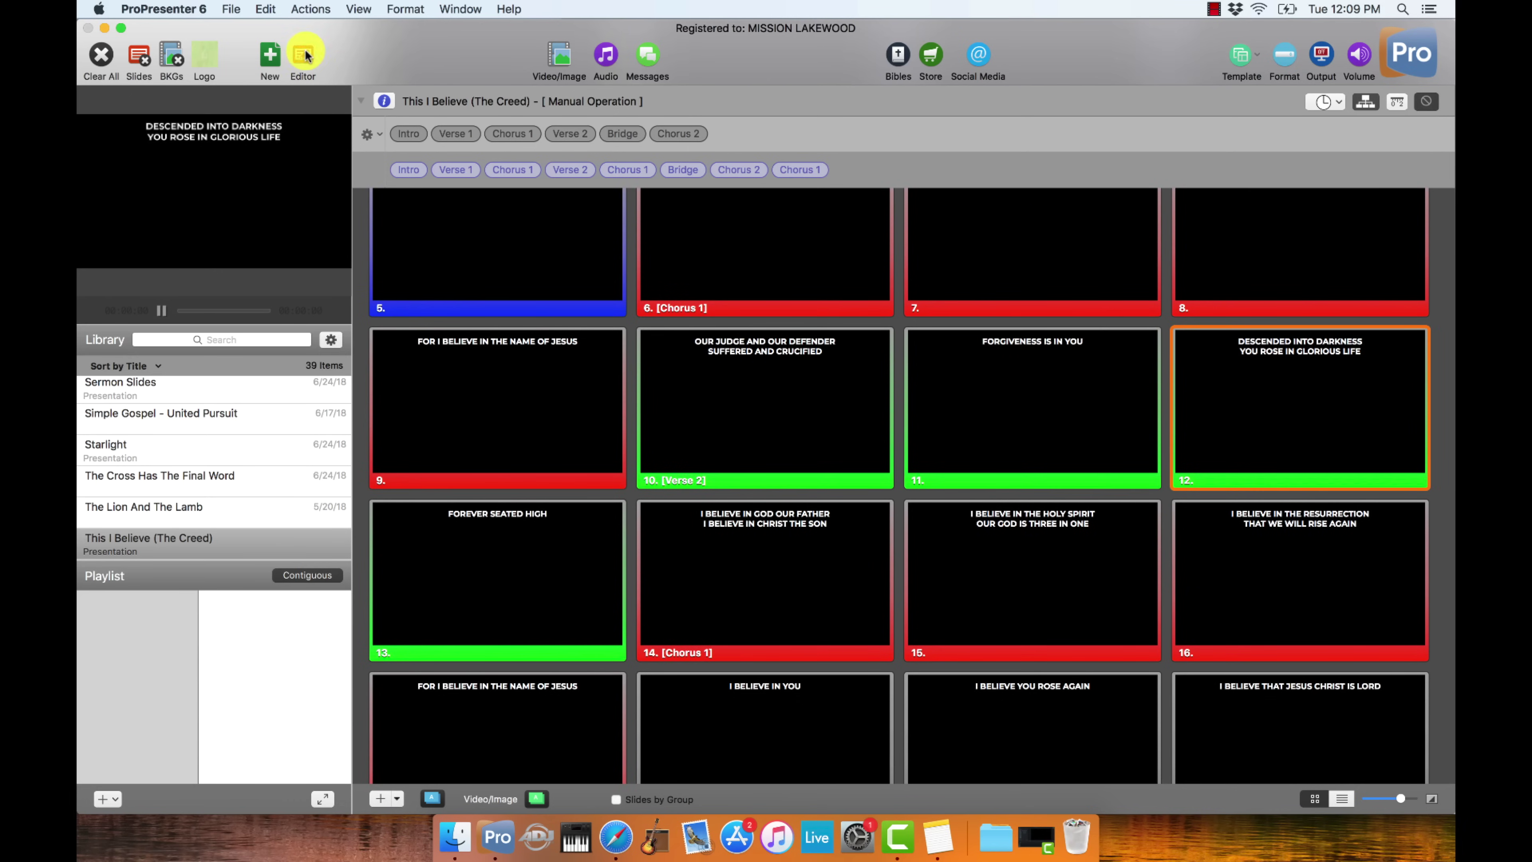
left_click(303, 58)
scroll(443, 424, "up", 3)
scroll(441, 423, "down", 15)
left_click(425, 748)
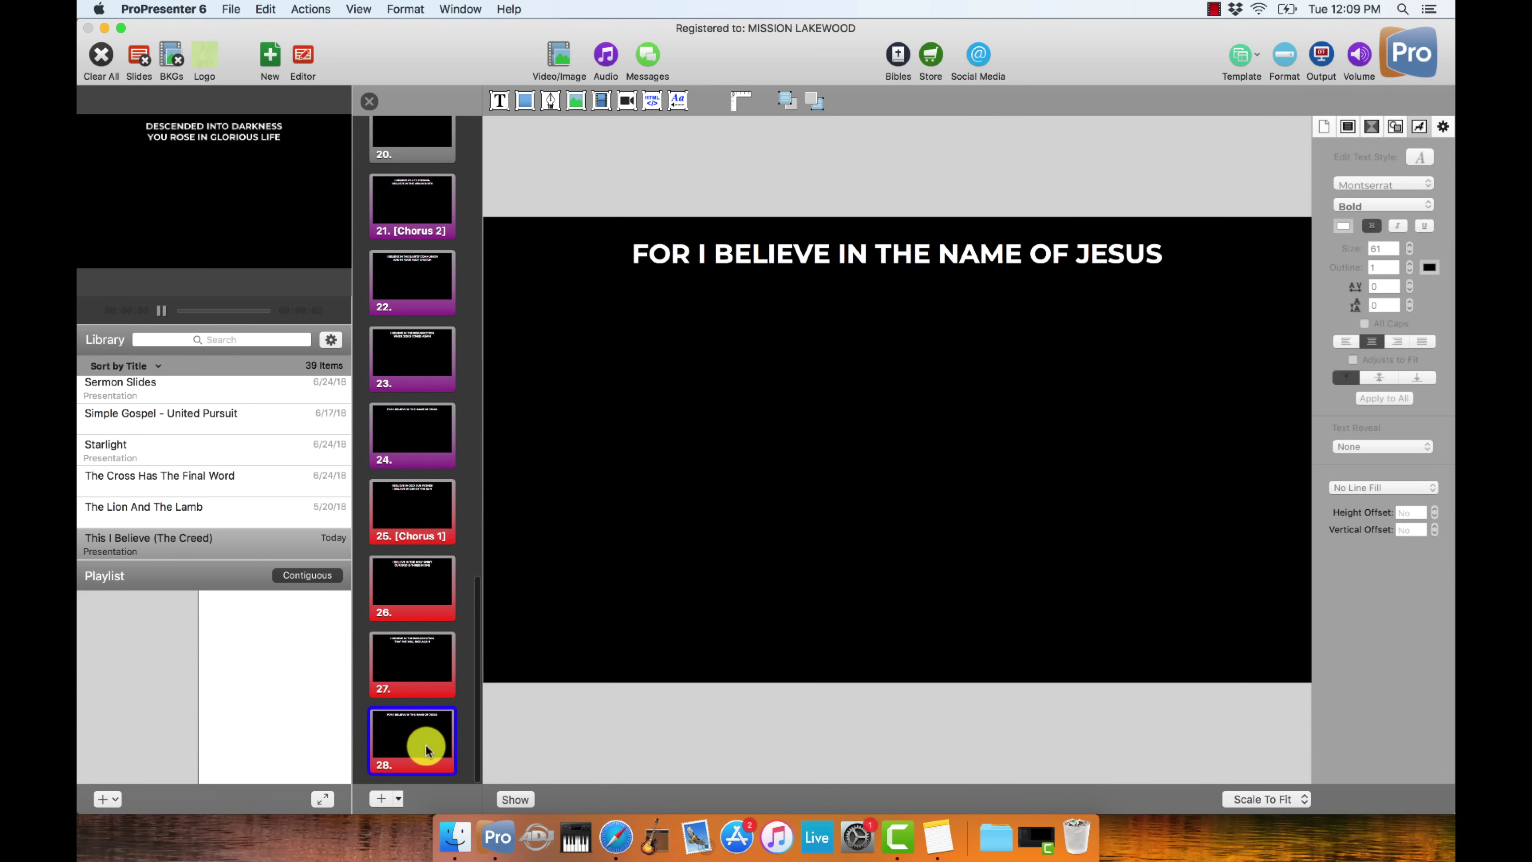
left_click(378, 801)
- Assign the new blank slide to a new group called Tag
right_click(405, 721)
mouse_move(446, 712)
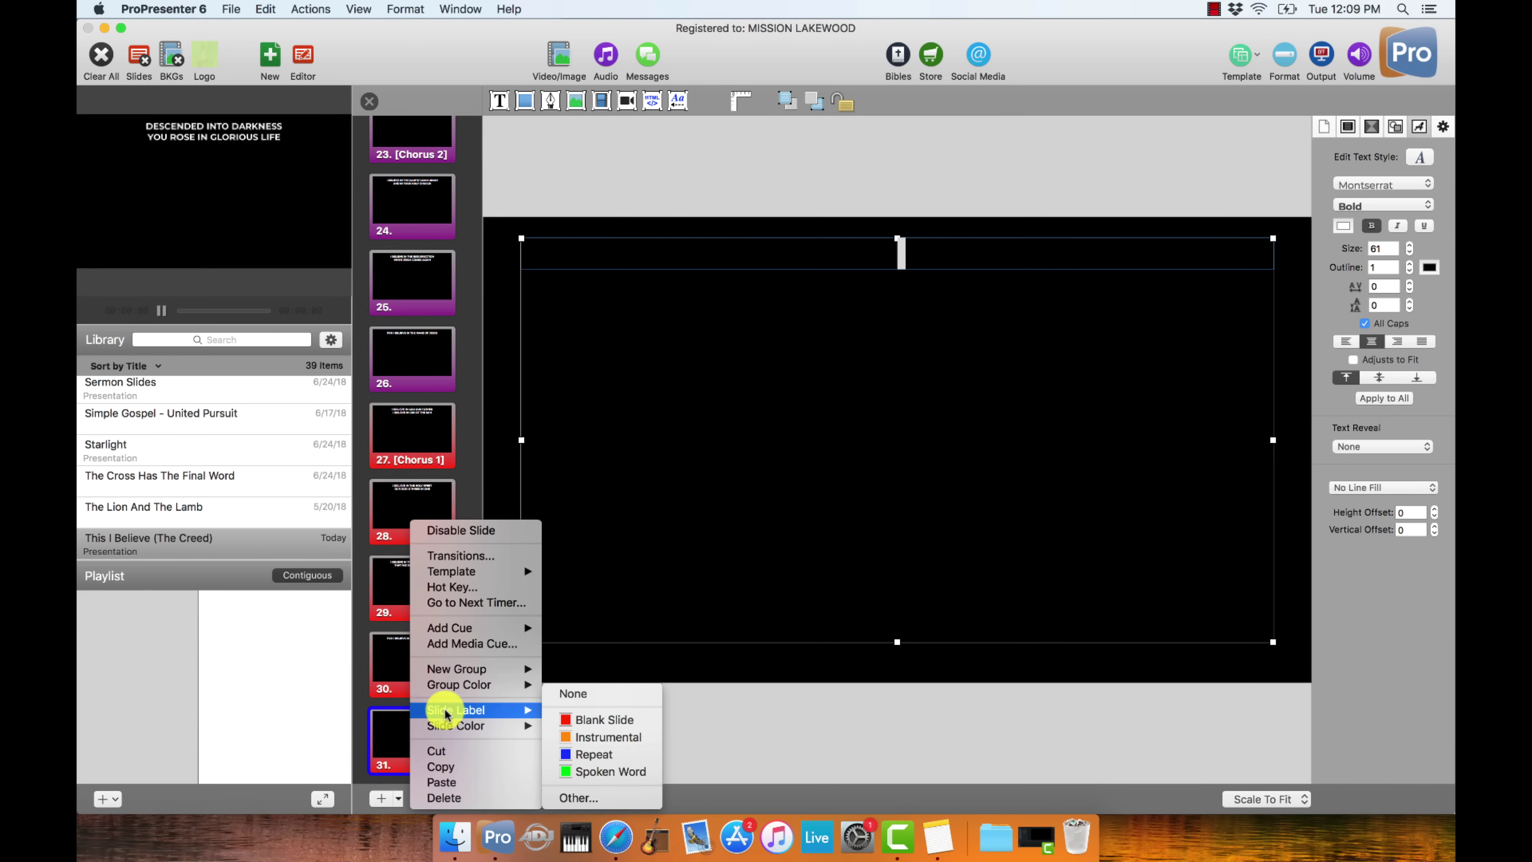
mouse_move(482, 668)
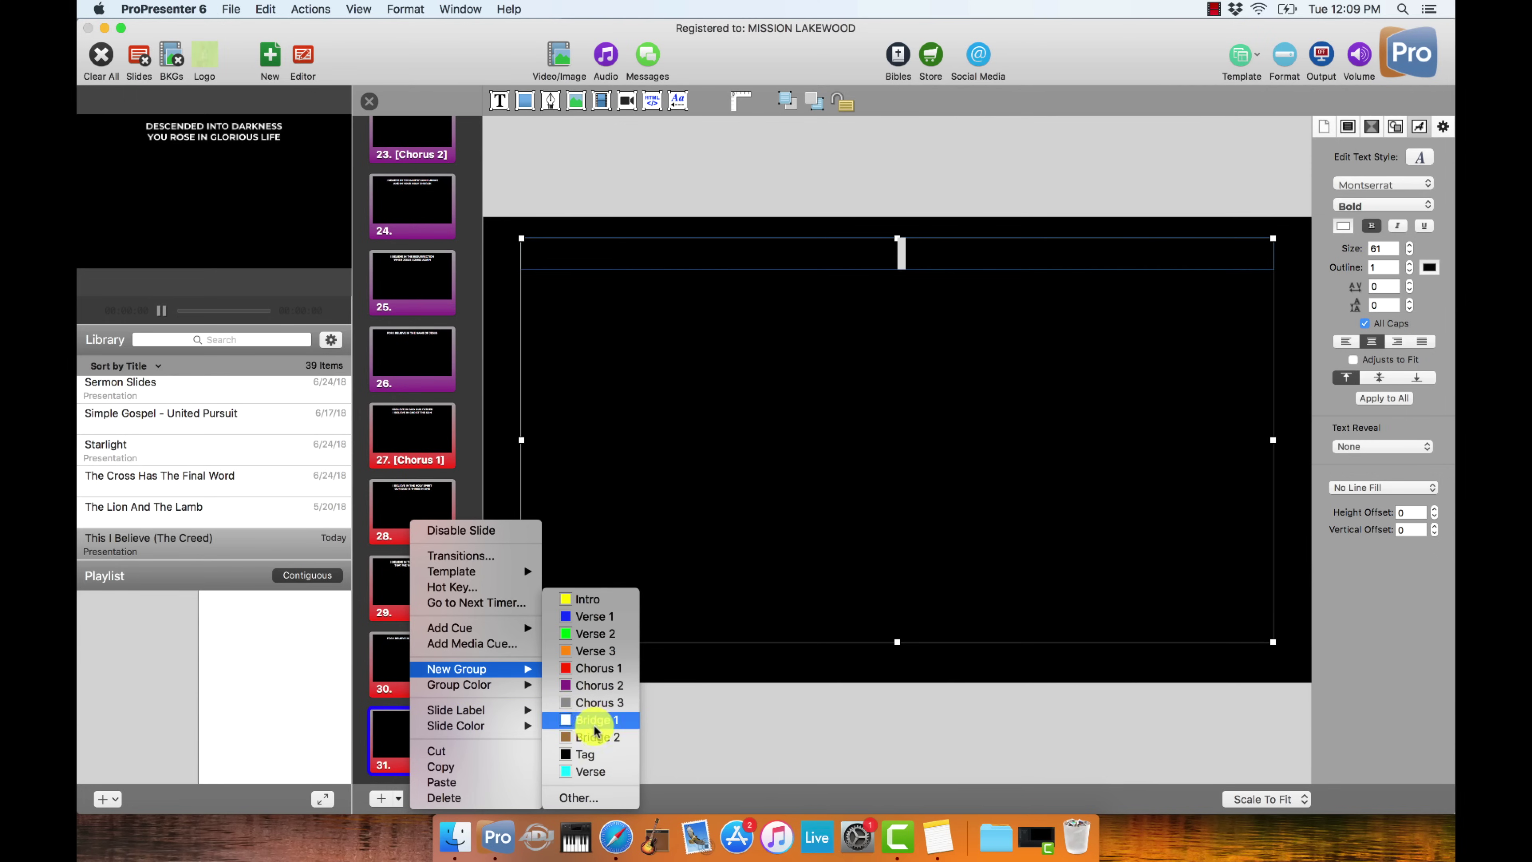
left_click(604, 755)
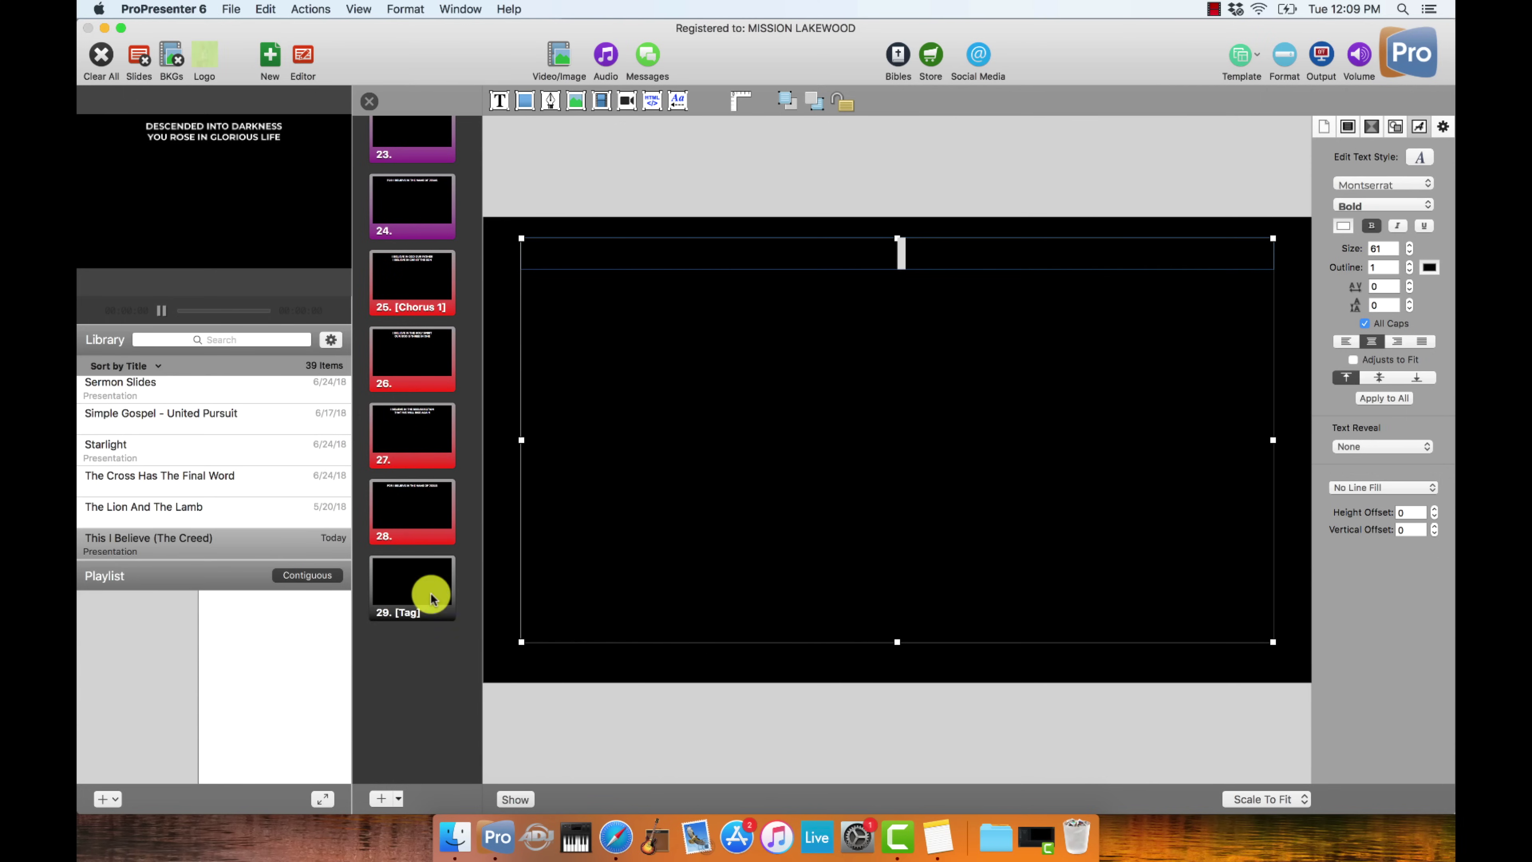
left_click(408, 586)
scroll(407, 588, "down", 2)
- Drop the Tag pill between Chorus 1 and Verse 2, then clear the live slides
left_click(361, 100)
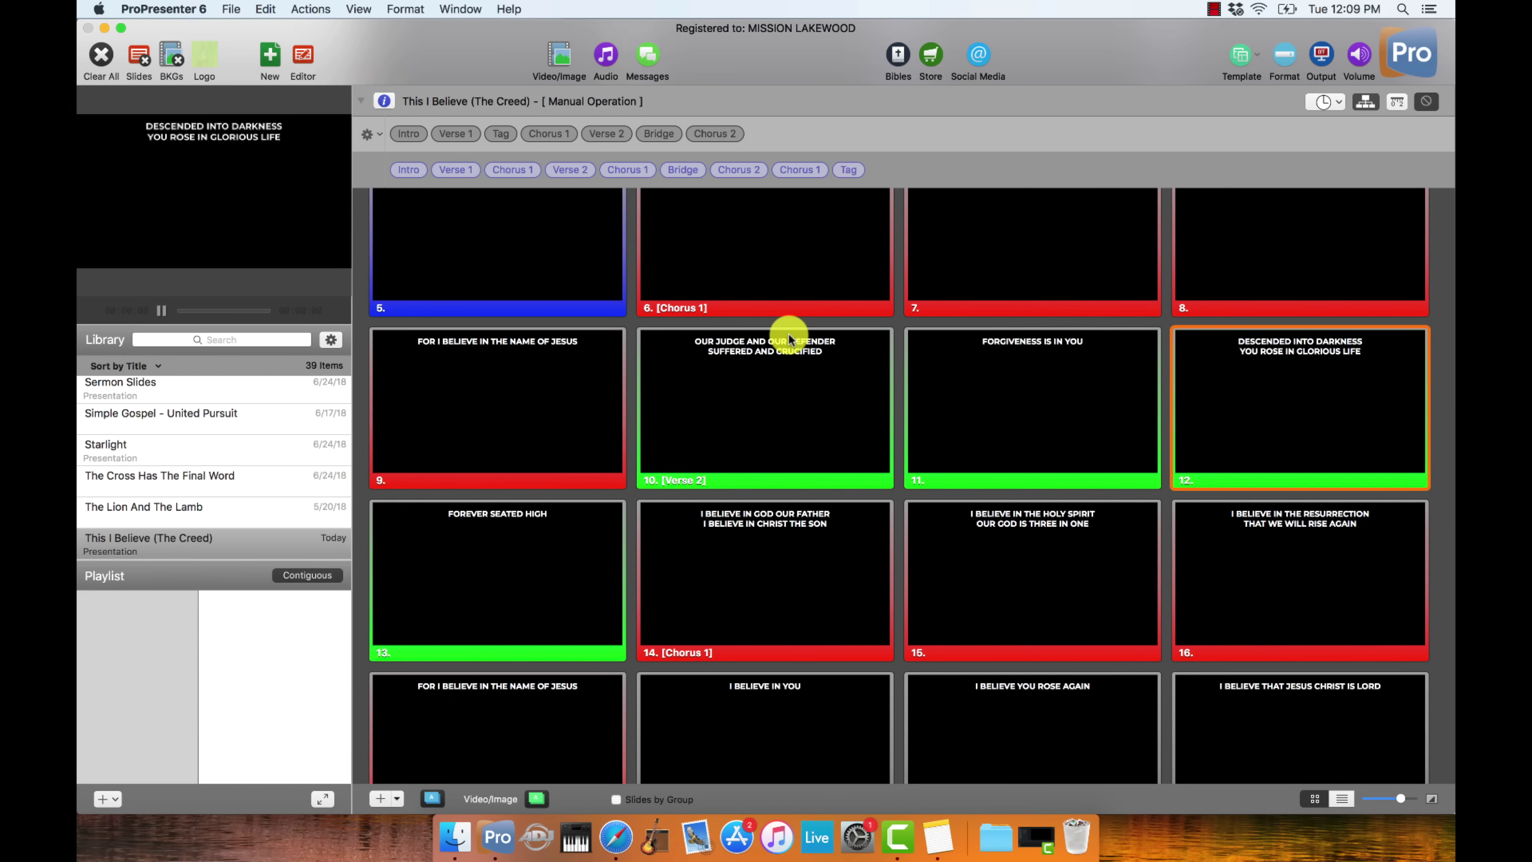
scroll(789, 338, "down", 1)
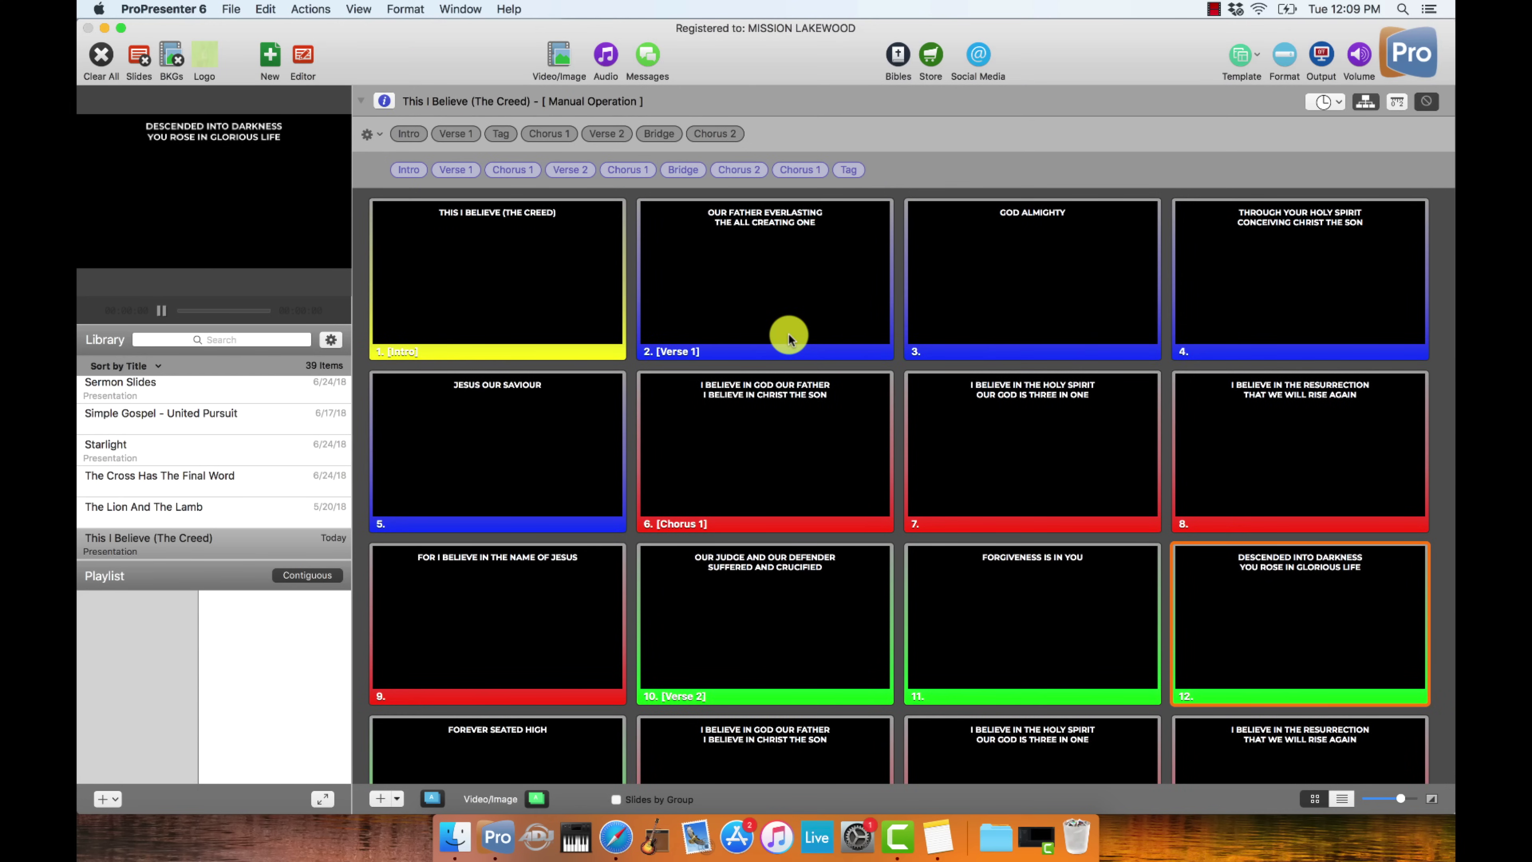
scroll(788, 338, "down", 10)
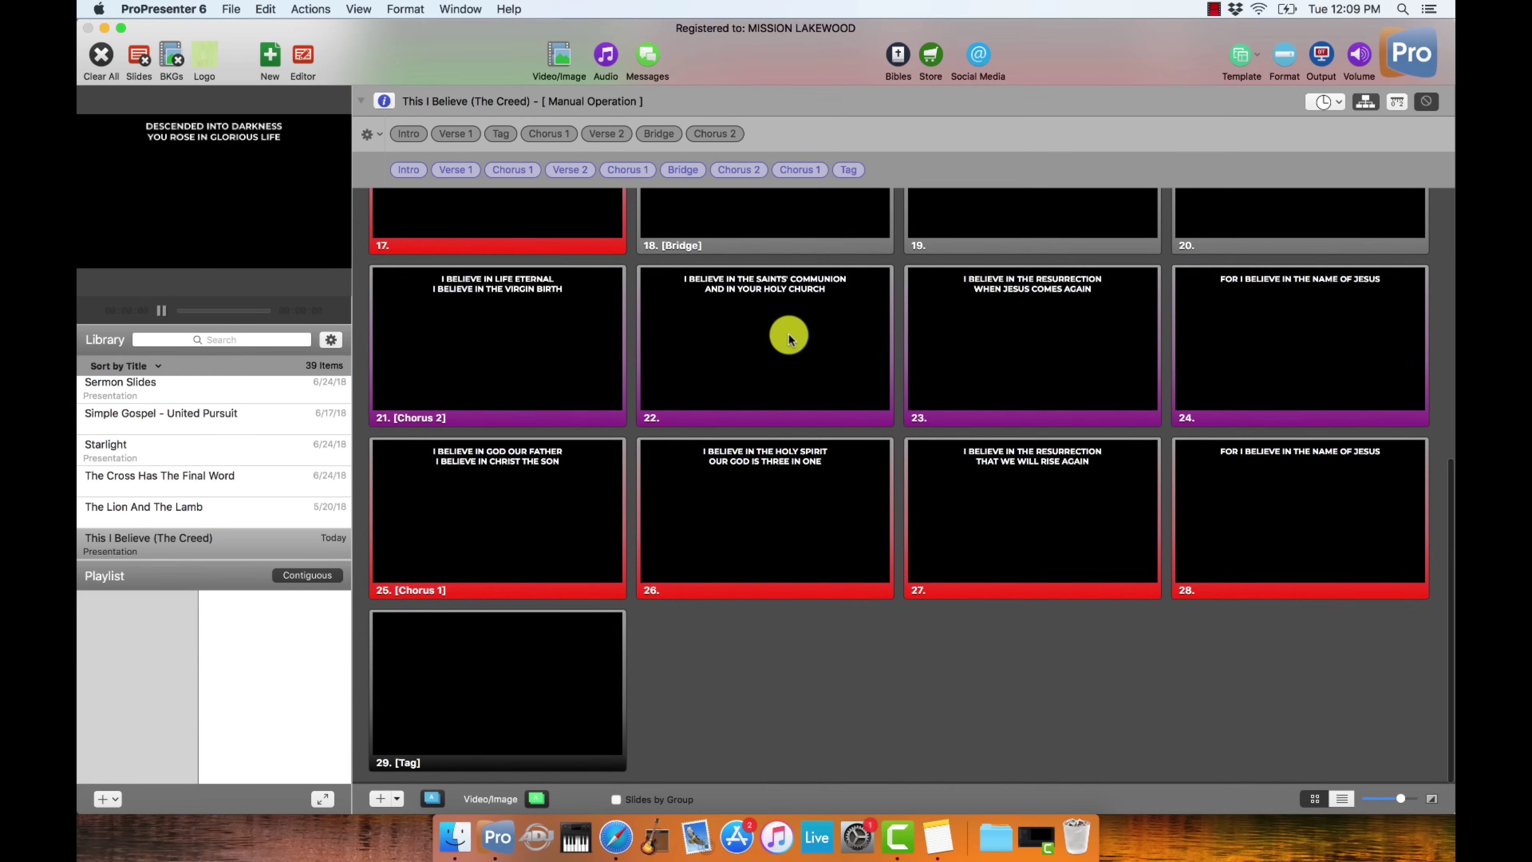
scroll(788, 335, "up", 10)
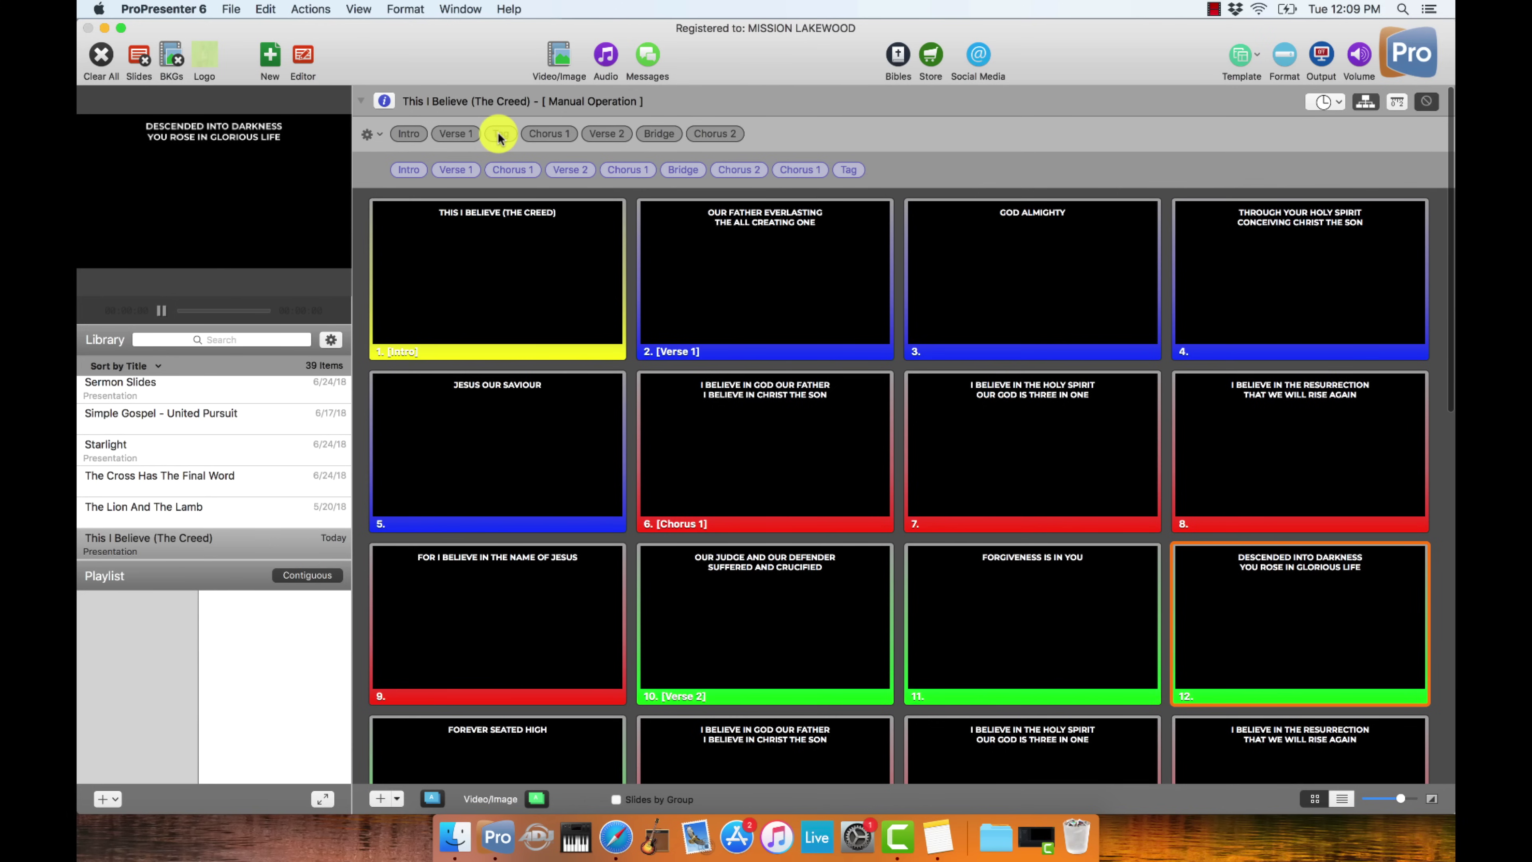
left_click_drag(530, 169, 547, 171)
scroll(759, 513, "down", 2)
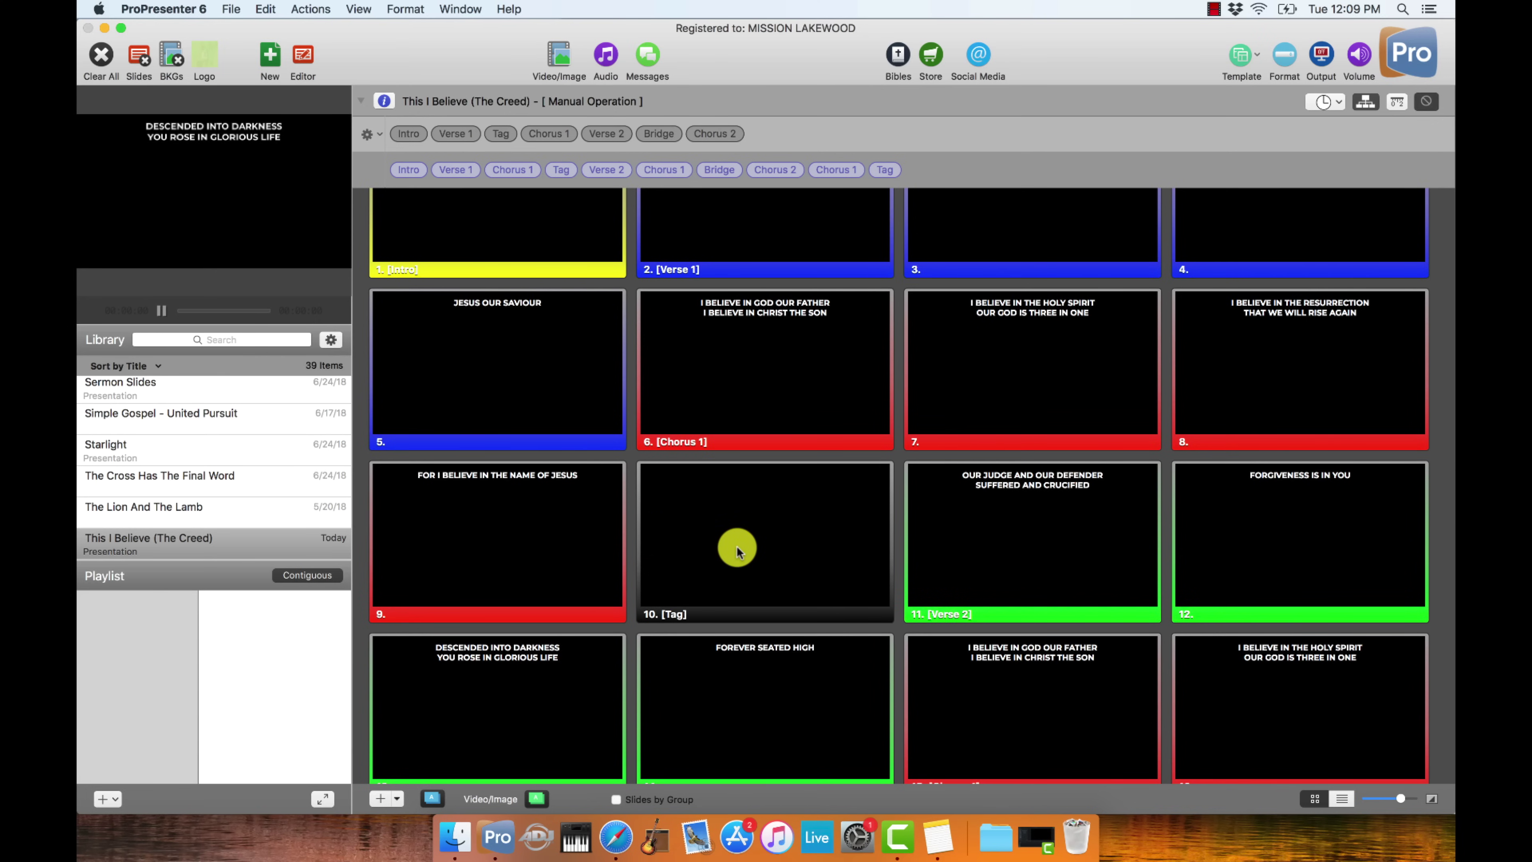
scroll(735, 546, "up", 3)
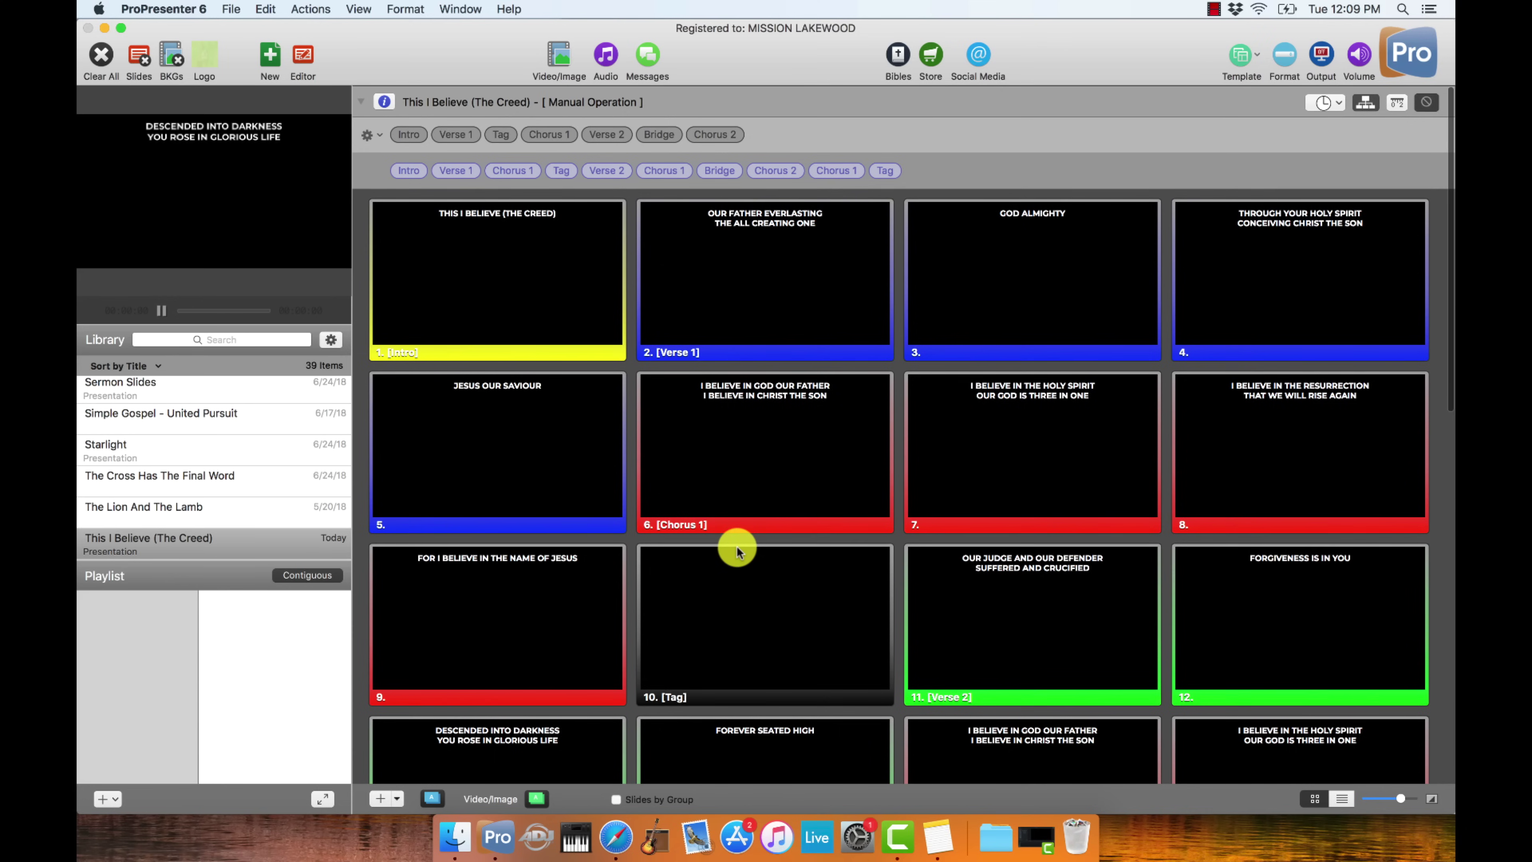
left_click(138, 58)
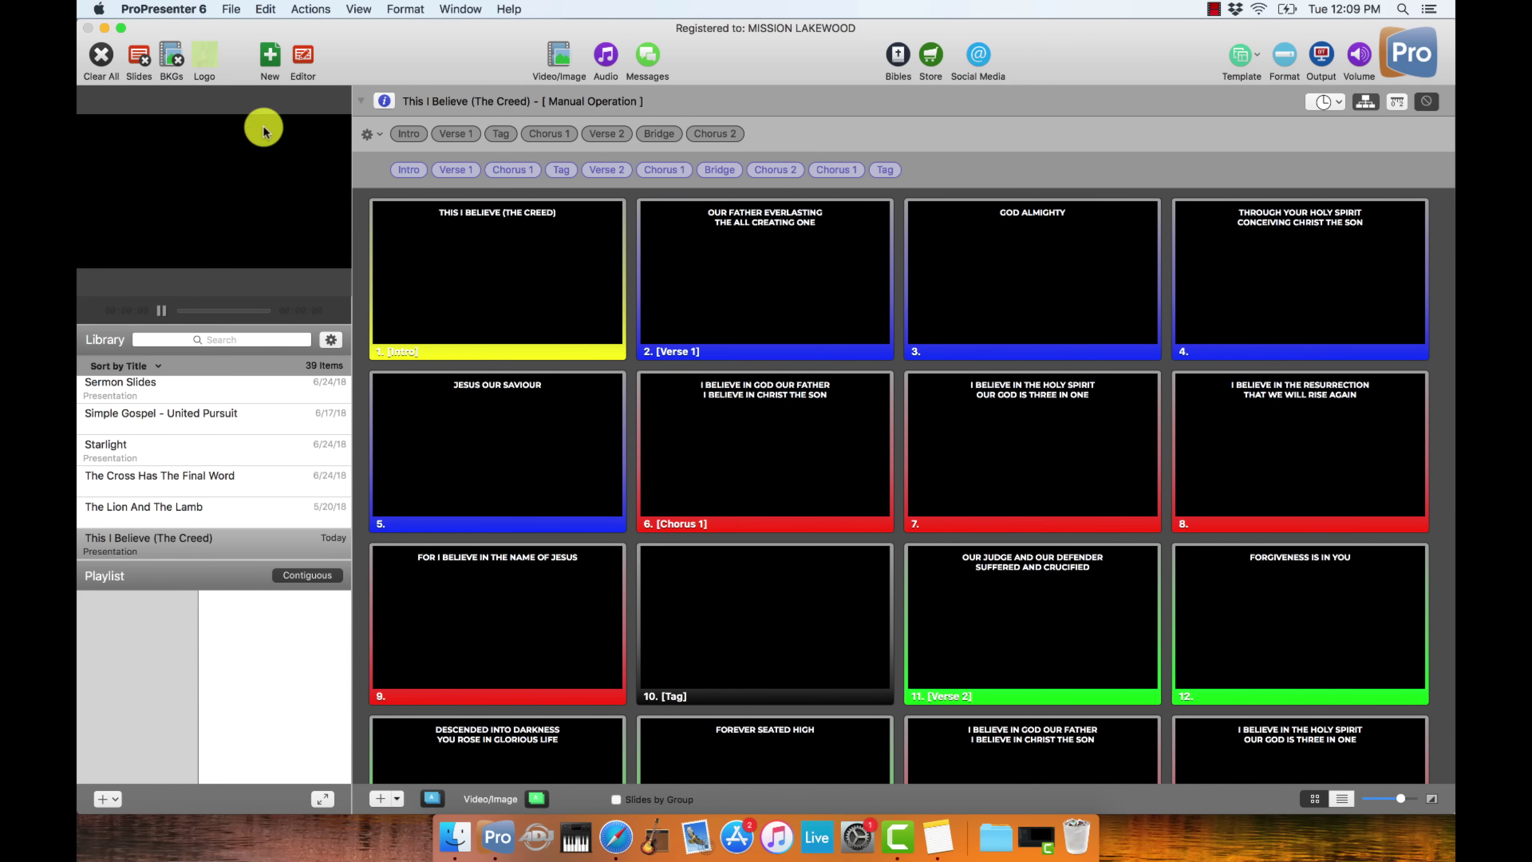
scroll(831, 445, "down", 2)
scroll(798, 459, "up", 2)
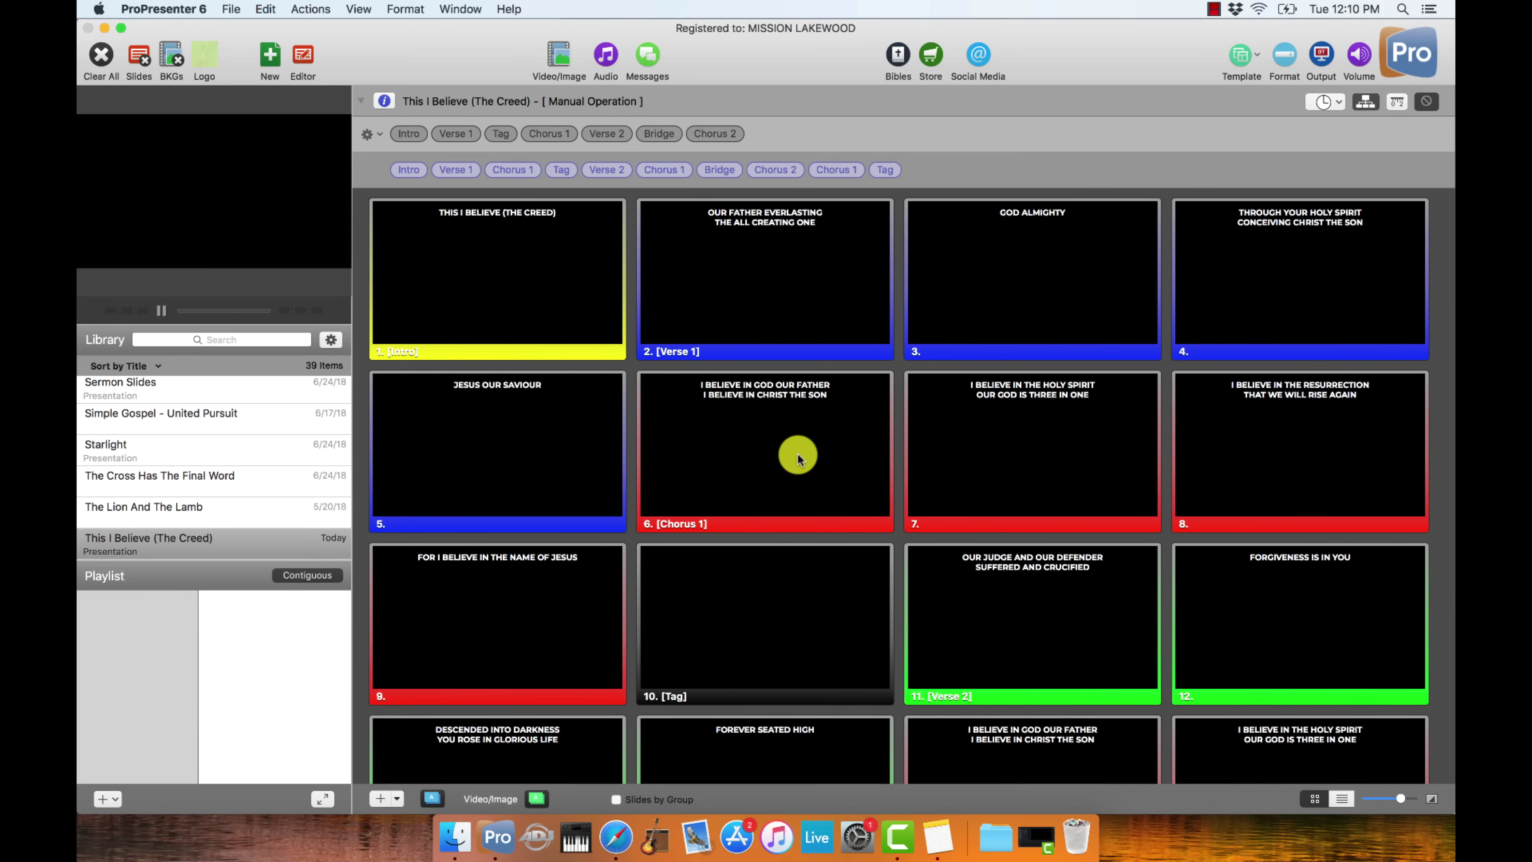